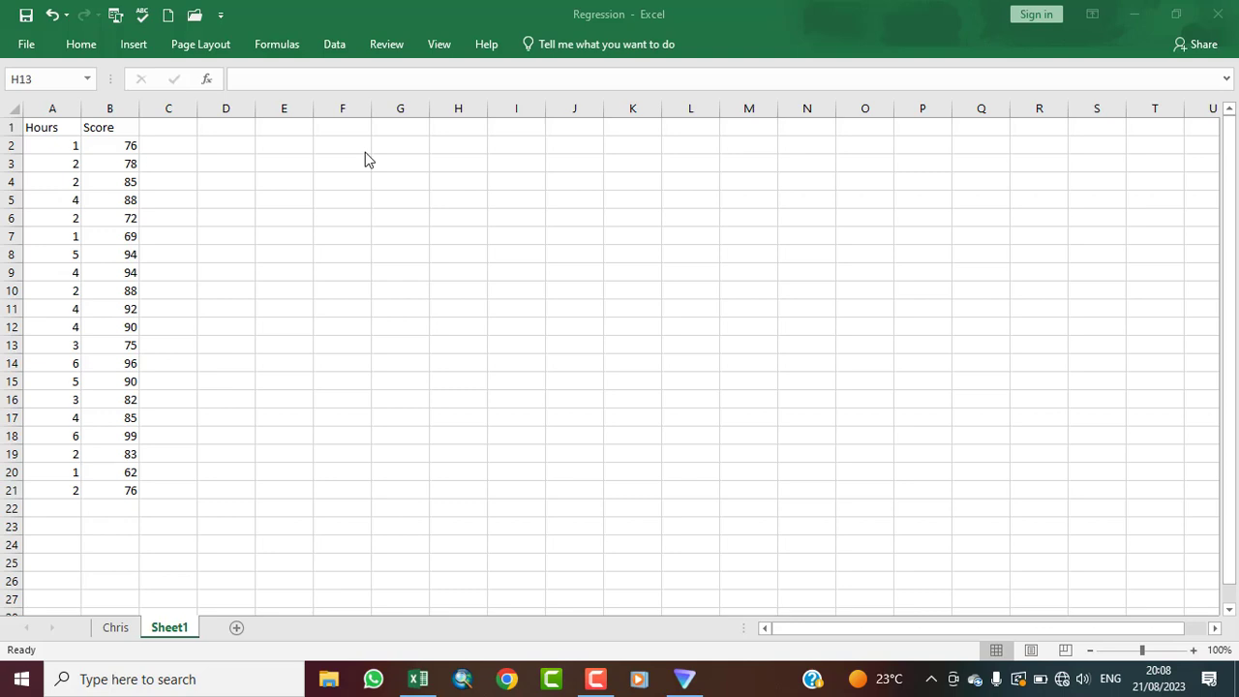
# Enter the title SIMPLE REGRESSION ANALYSIS in cell H2.
pyautogui.click(459, 142)
pyautogui.write('Sl')
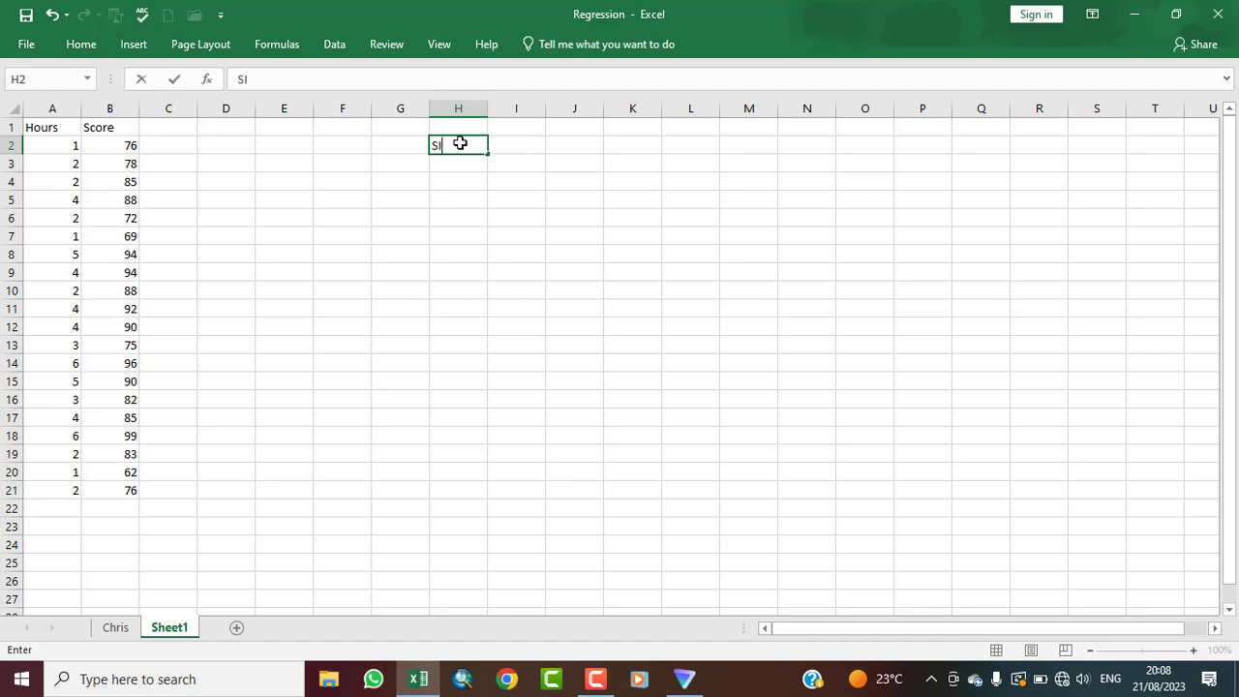
pyautogui.write('MPLE REGRESSION')
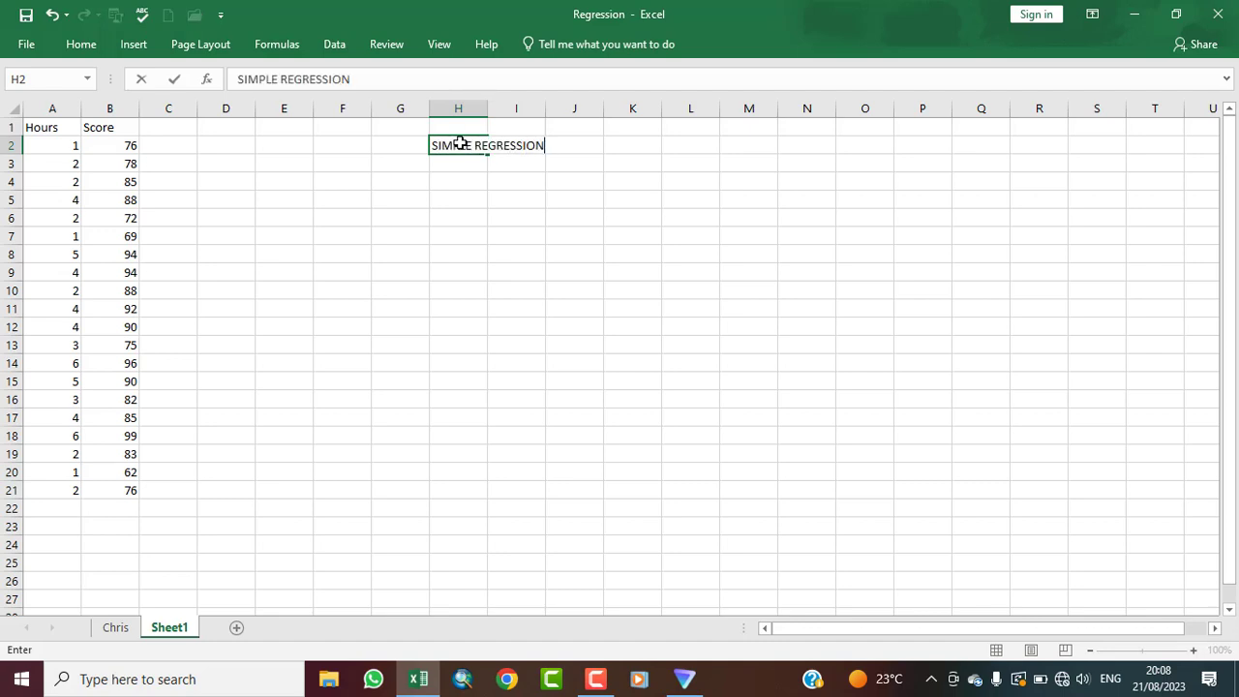
pyautogui.write(' ANALYSIS')
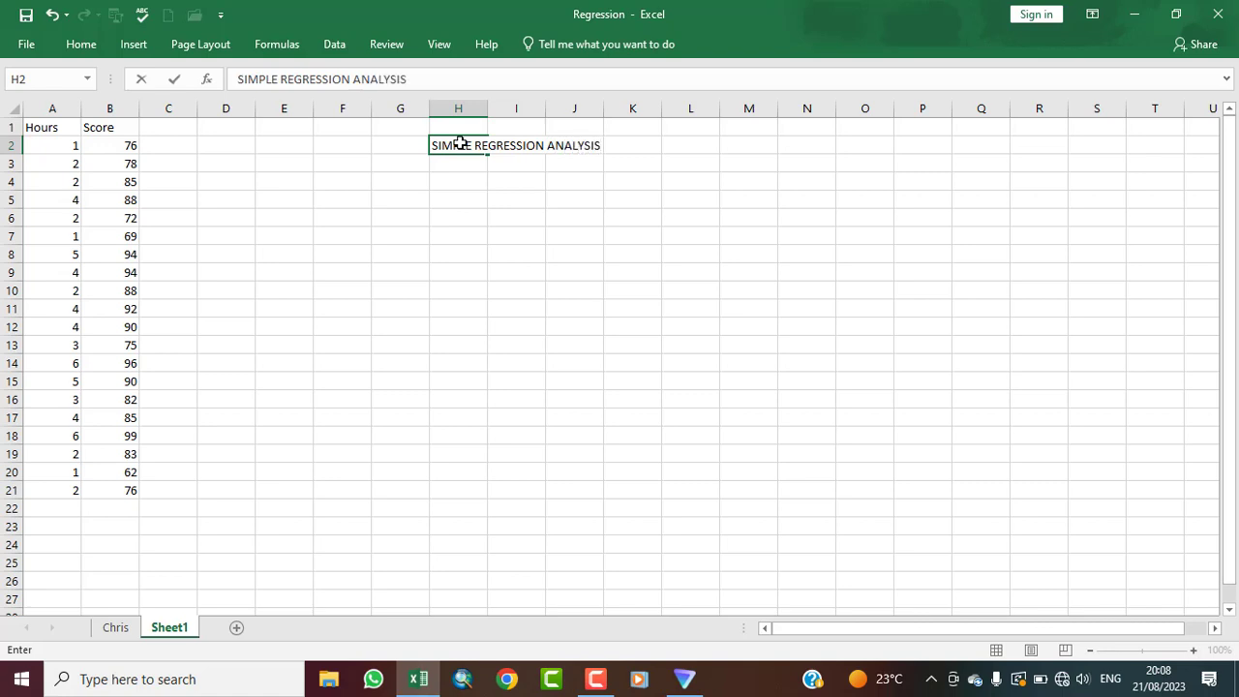
pyautogui.click(346, 306)
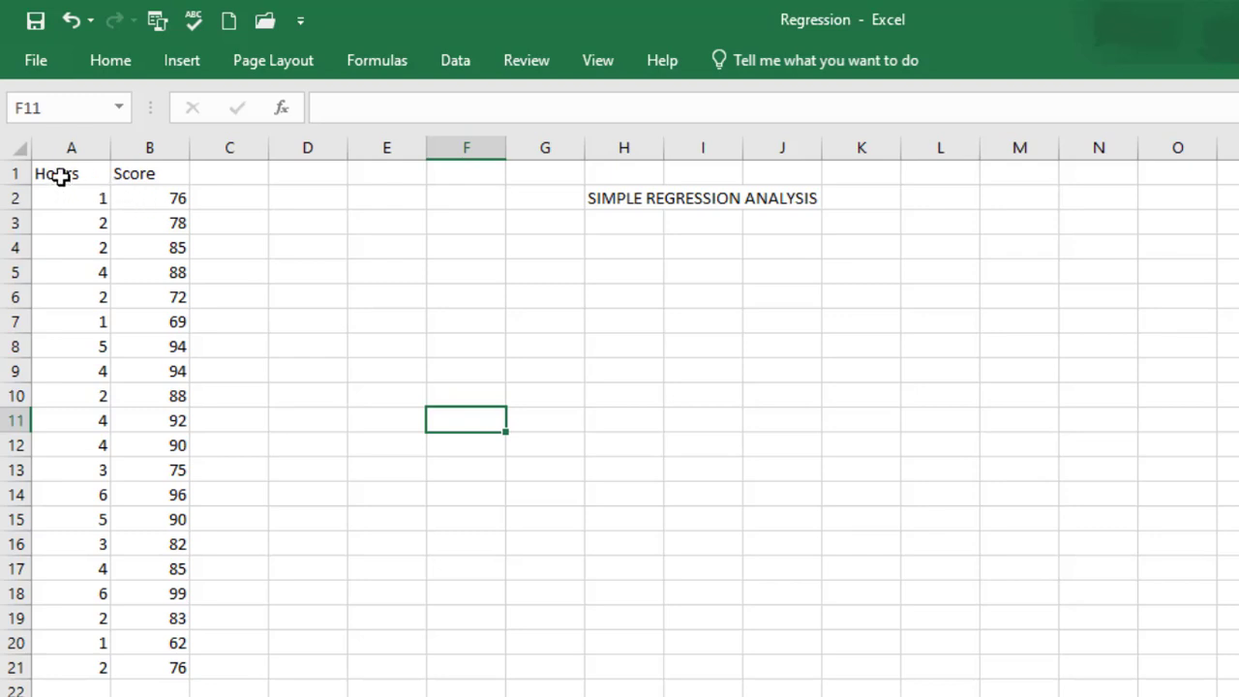
# Insert a basic markers-only scatter chart from the Hours and Score data in A1:B21.
pyautogui.moveTo(60, 176); pyautogui.dragTo(150, 665)
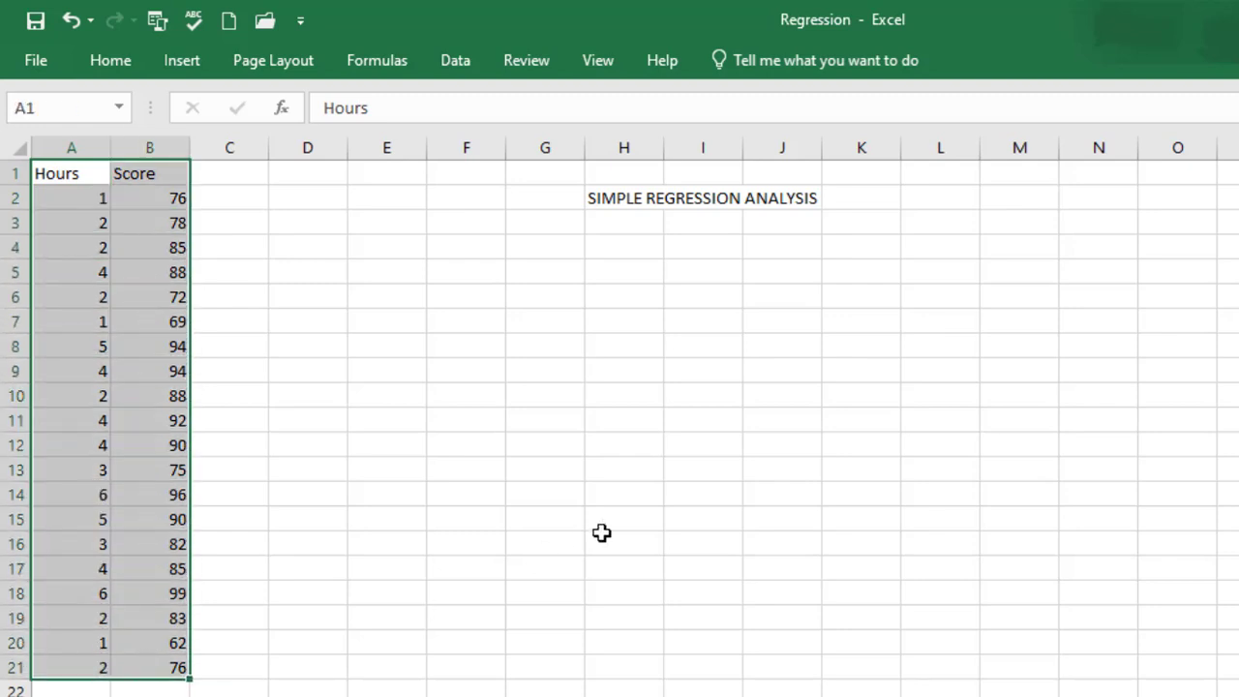
pyautogui.click(182, 63)
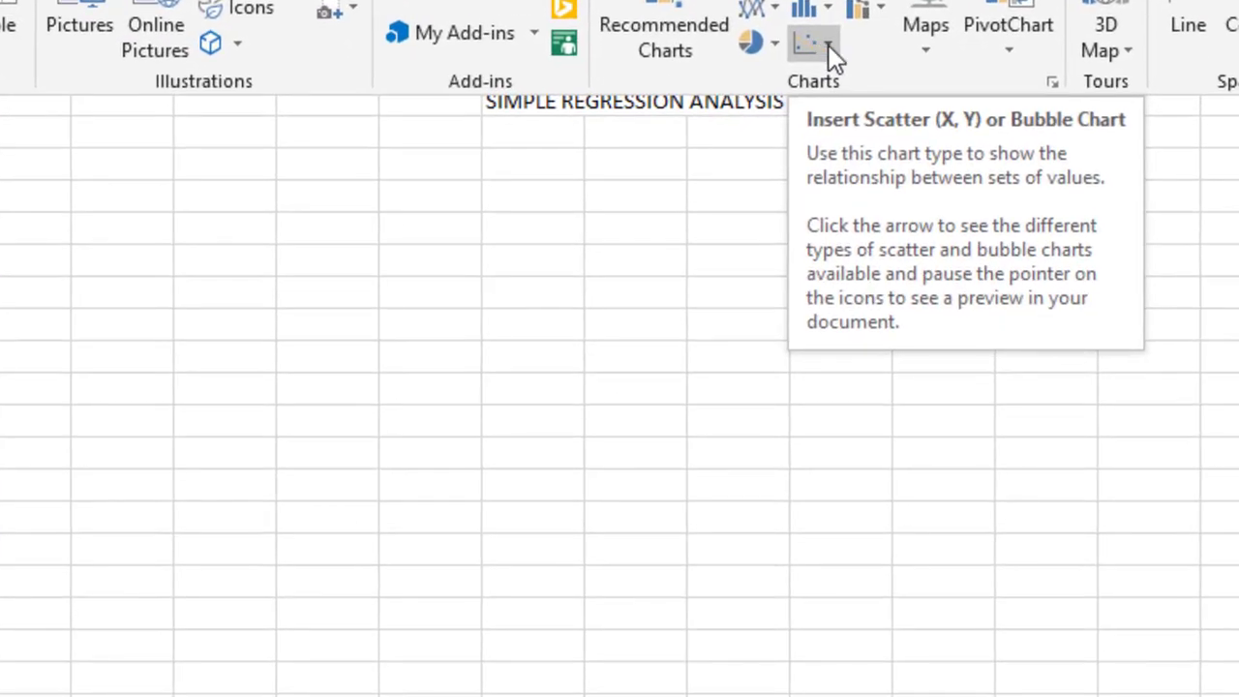
pyautogui.click(828, 45)
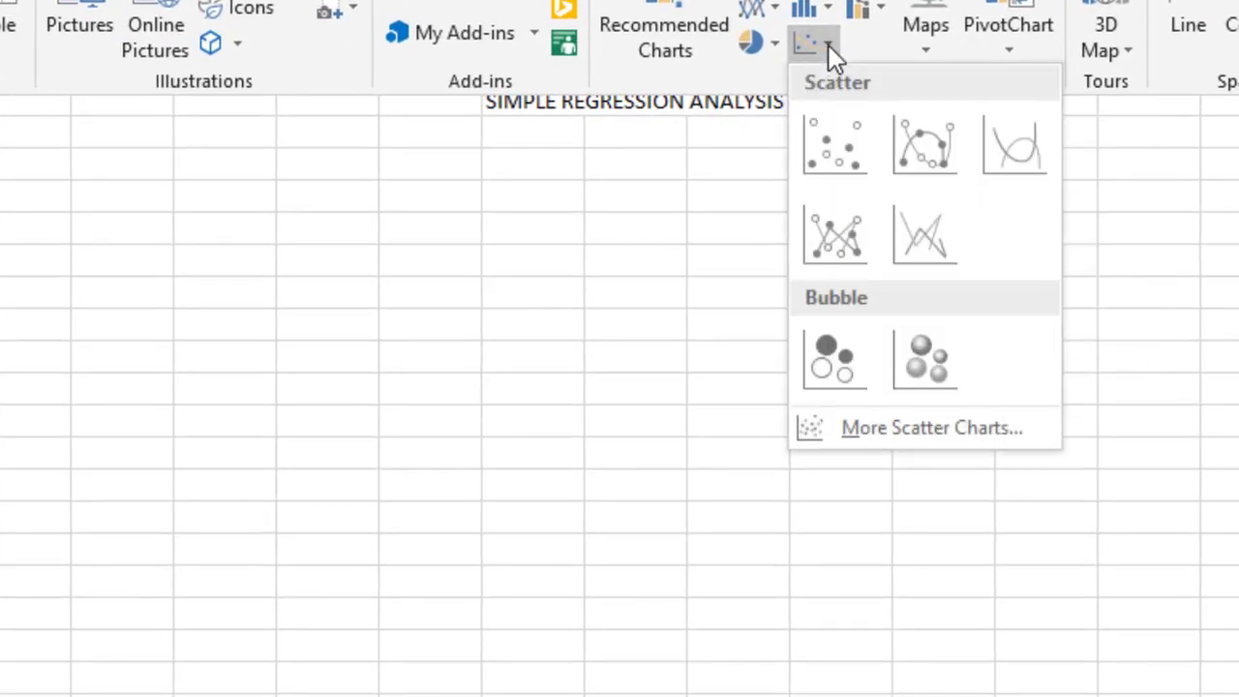
pyautogui.click(831, 145)
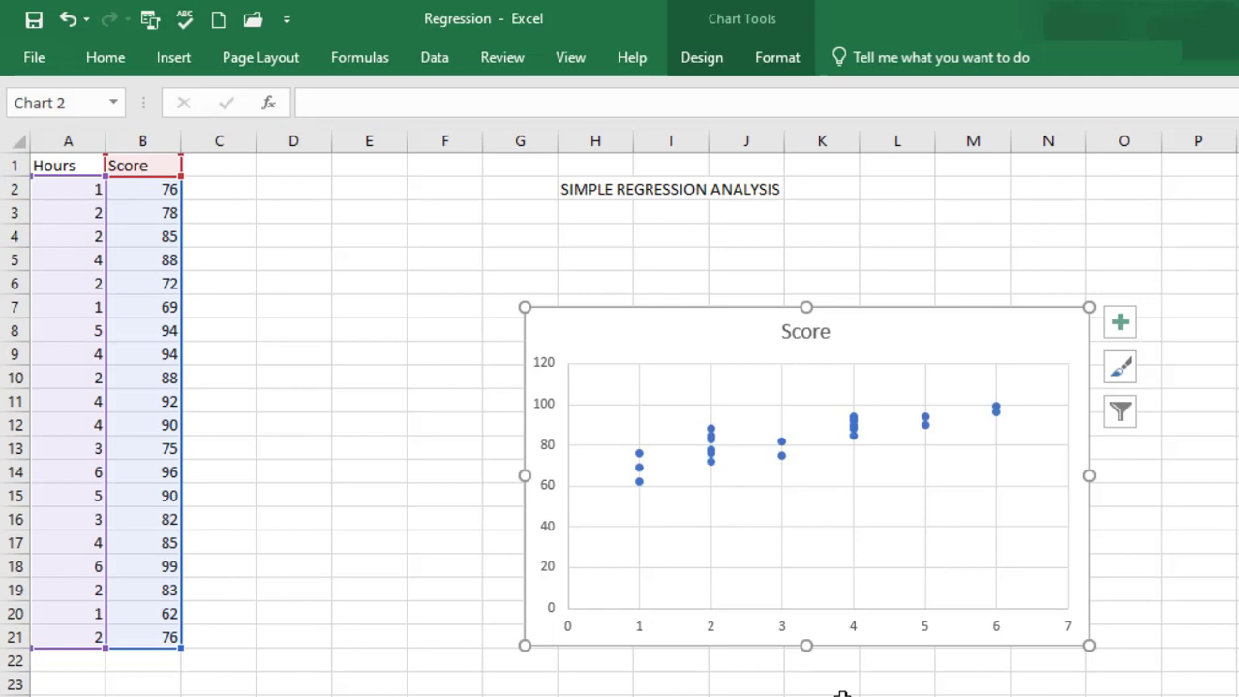
# Move the Score scatter chart directly beneath the sheet title, with its upper edge at row 4, and deselect it.
pyautogui.moveTo(681, 310); pyautogui.dragTo(500, 233)
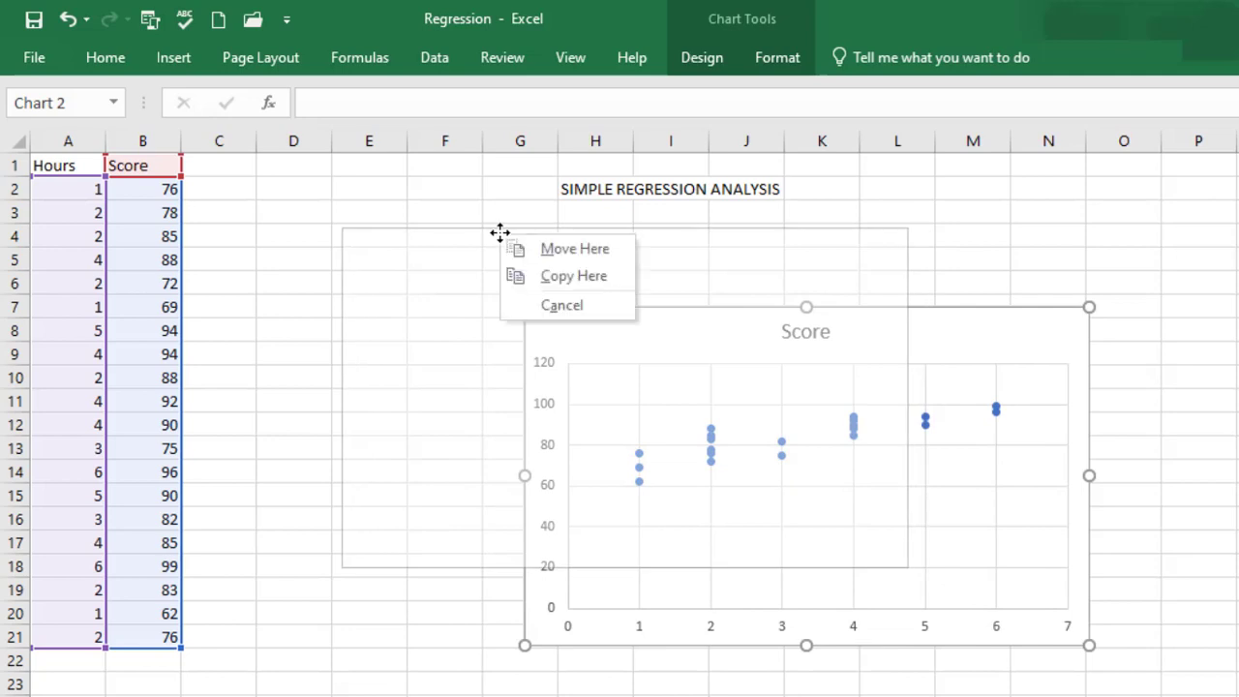
pyautogui.click(550, 254)
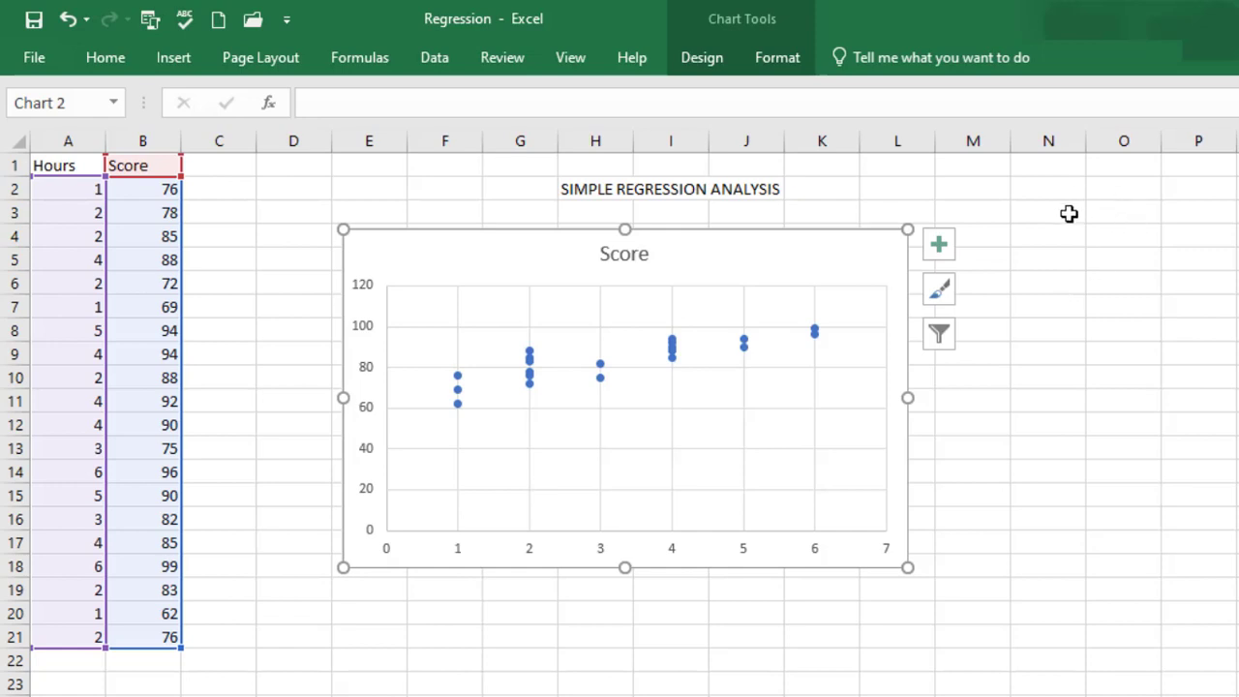
pyautogui.click(1034, 213)
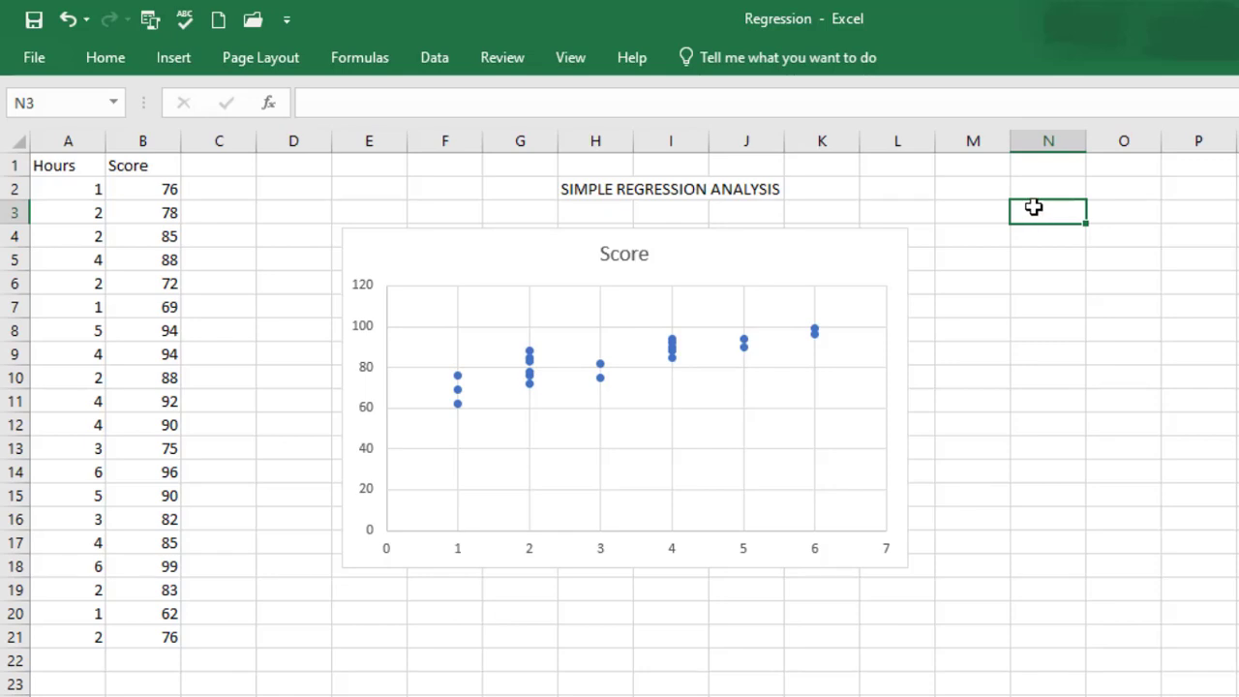
# Enter the label INDEPENDENT VARIABLE in cell N2.
pyautogui.click(1046, 187)
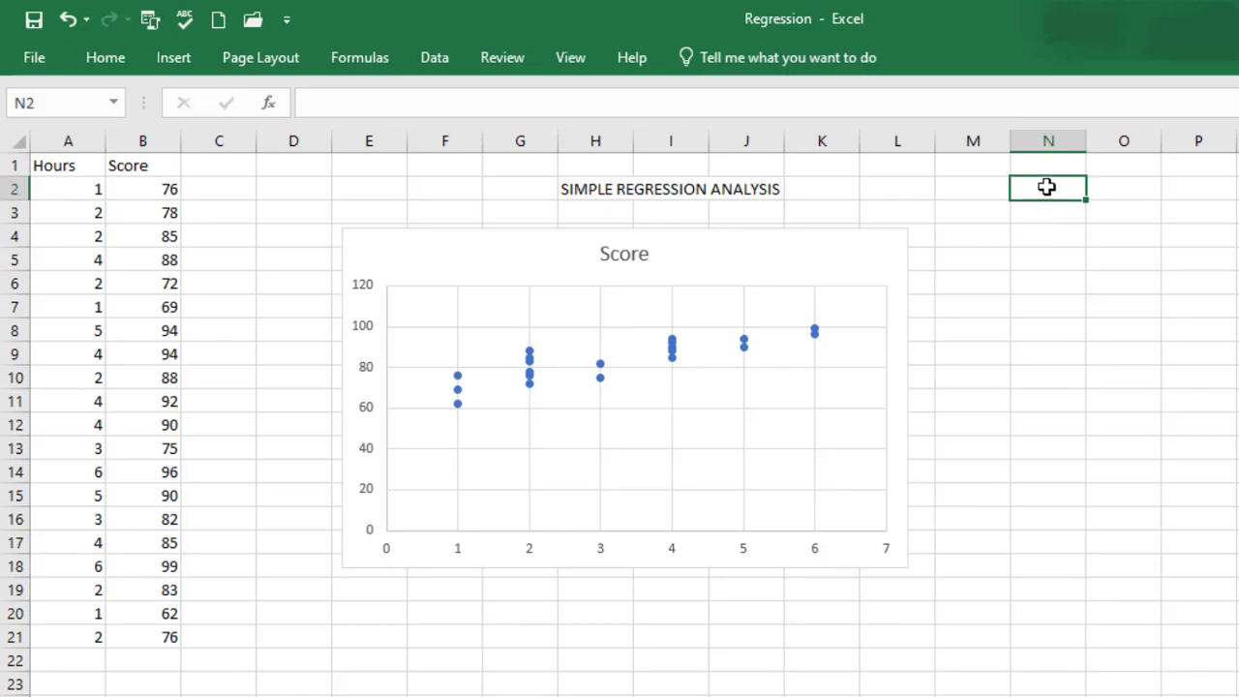
pyautogui.write('i')
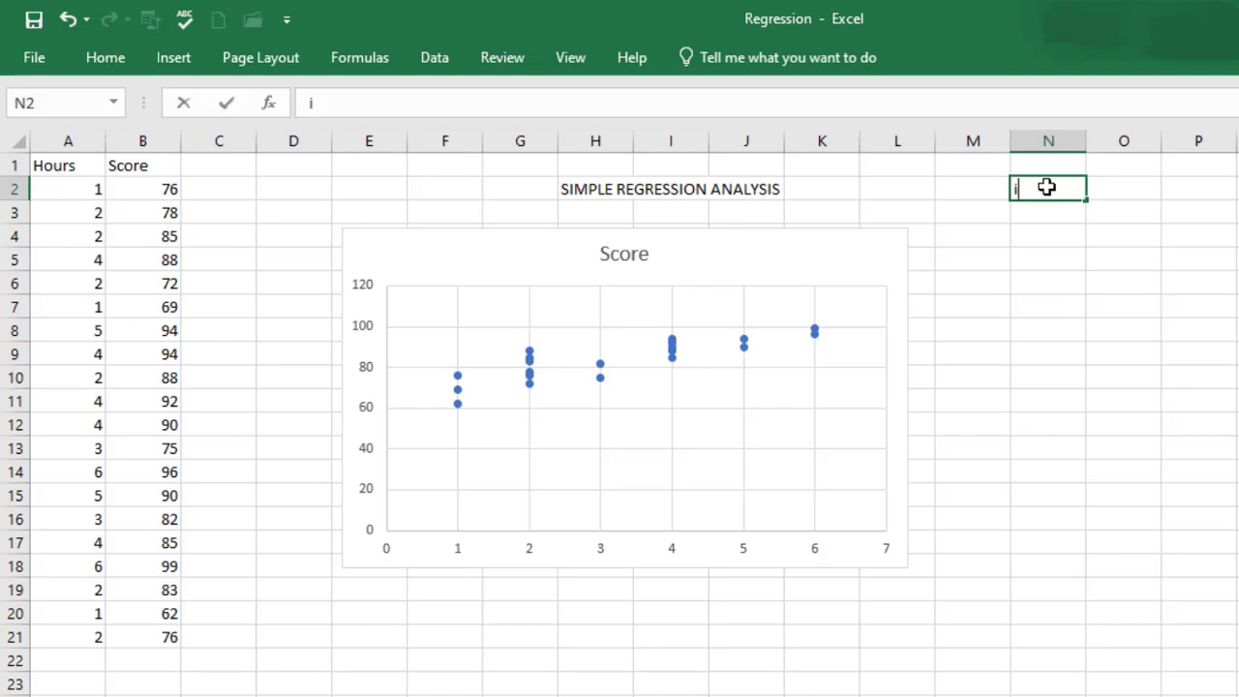
pyautogui.write('NDE')
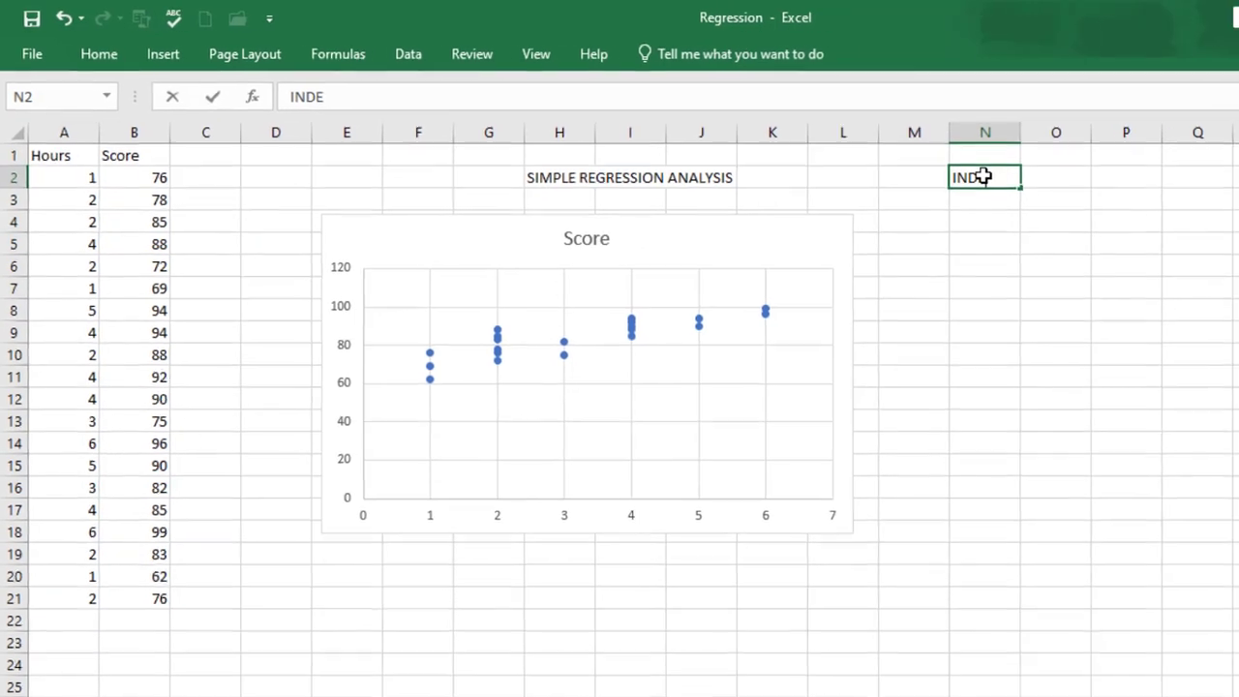
pyautogui.write('PENDENT')
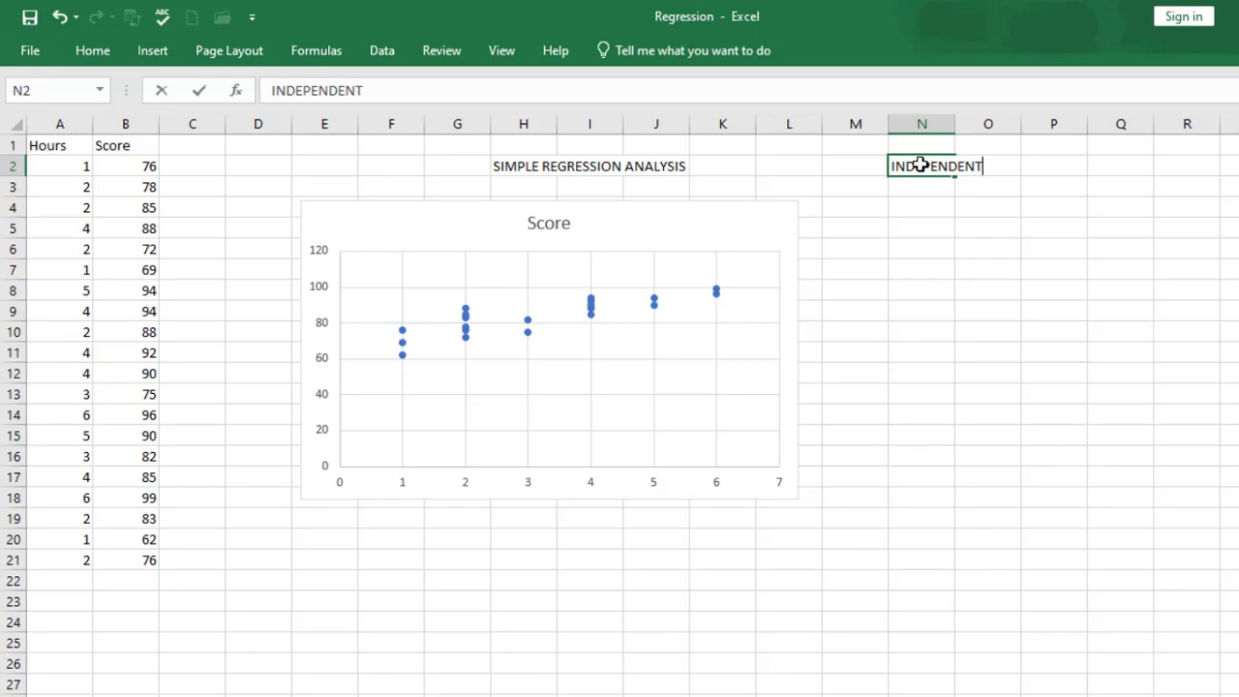
pyautogui.write(' VA RIABLE')
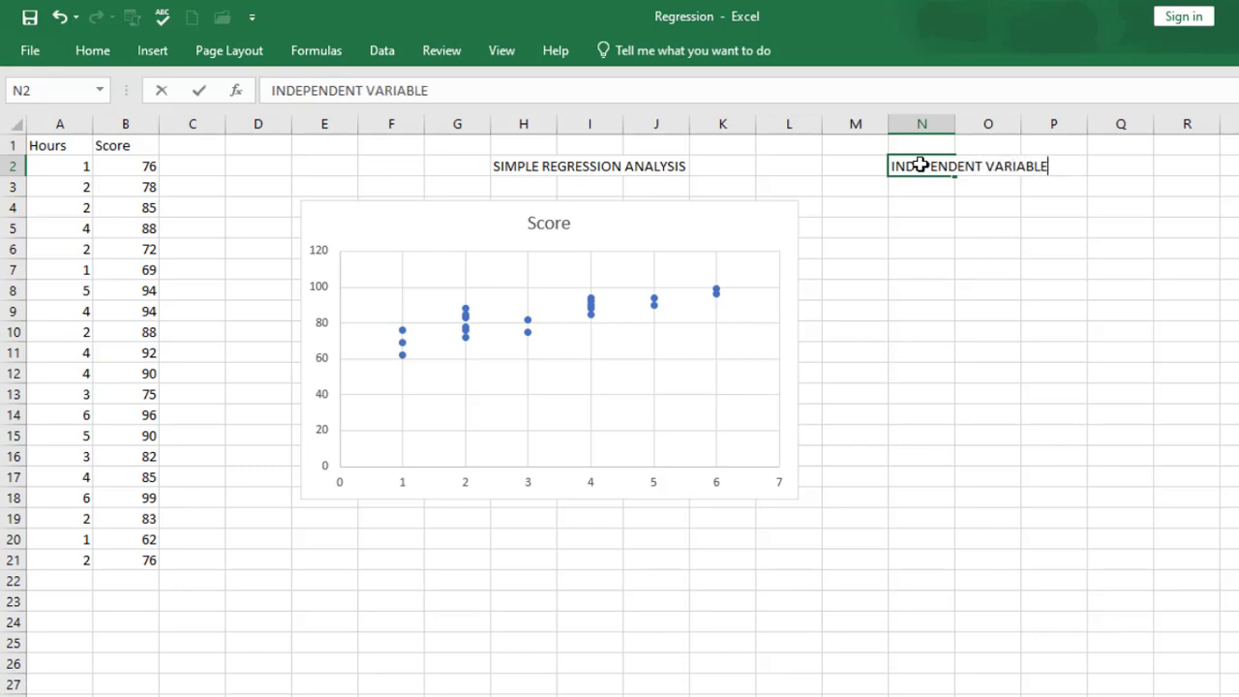
# Enter the label DEPENDENT VARIABLE in cell N4.
pyautogui.click(912, 206)
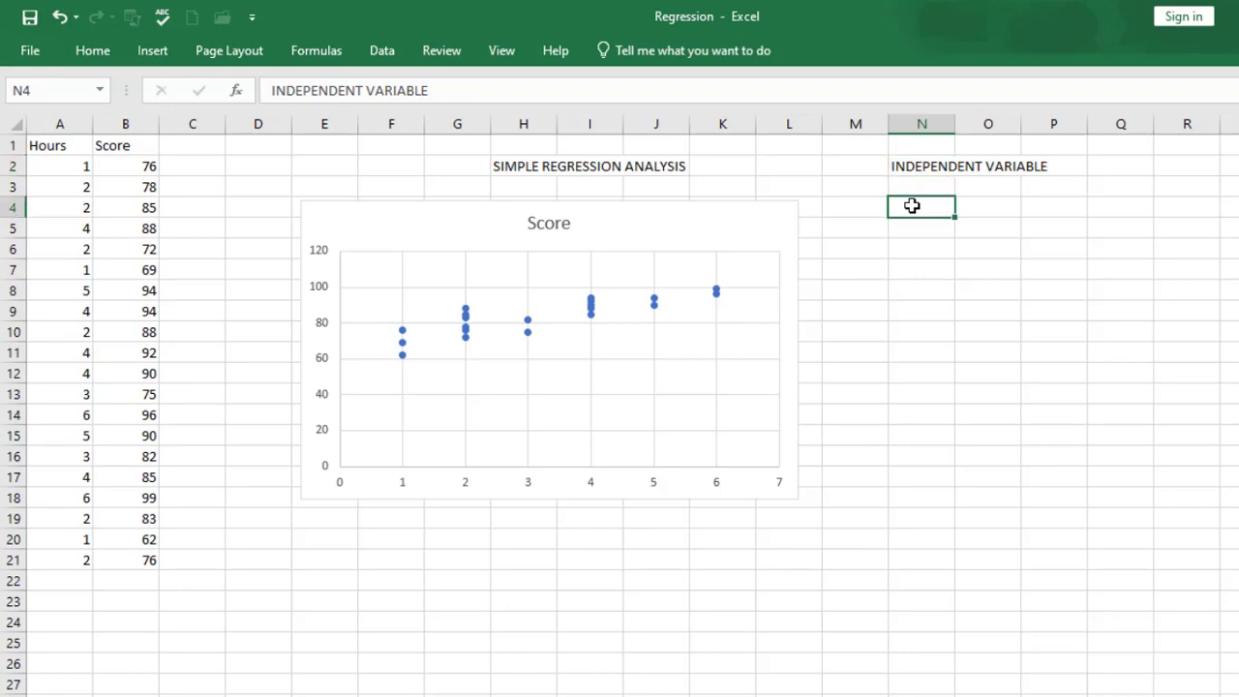
pyautogui.write('DEP')
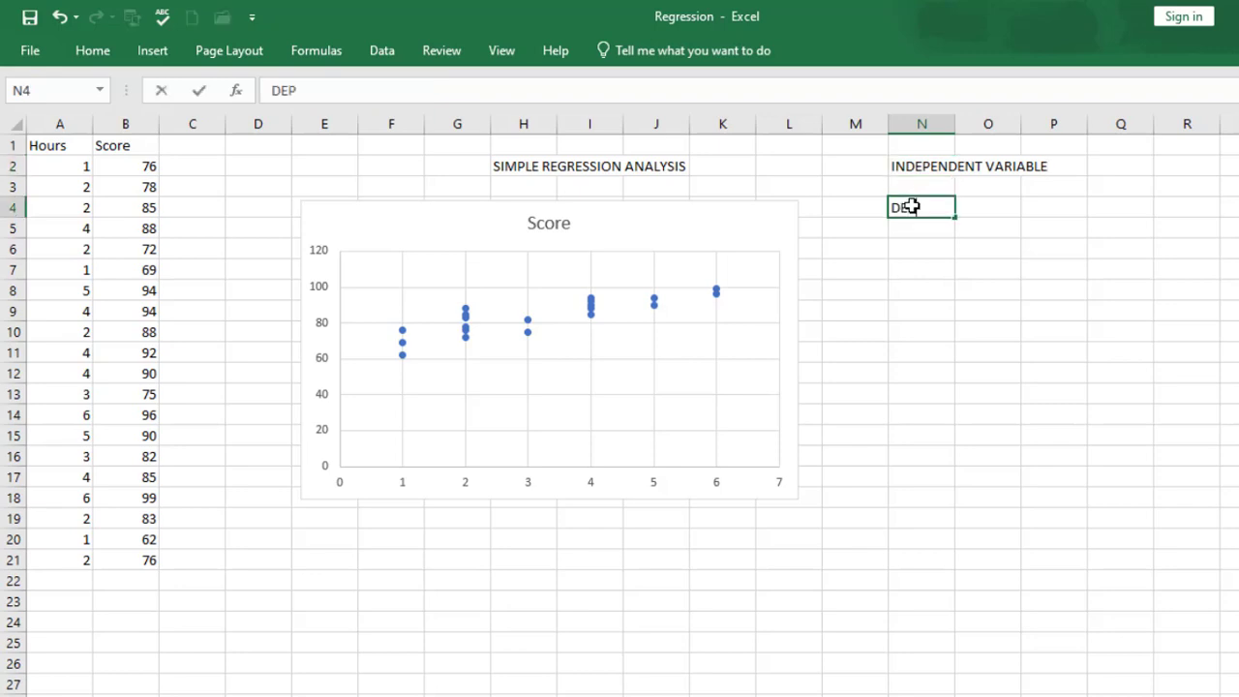
pyautogui.write('ENDENT  ')
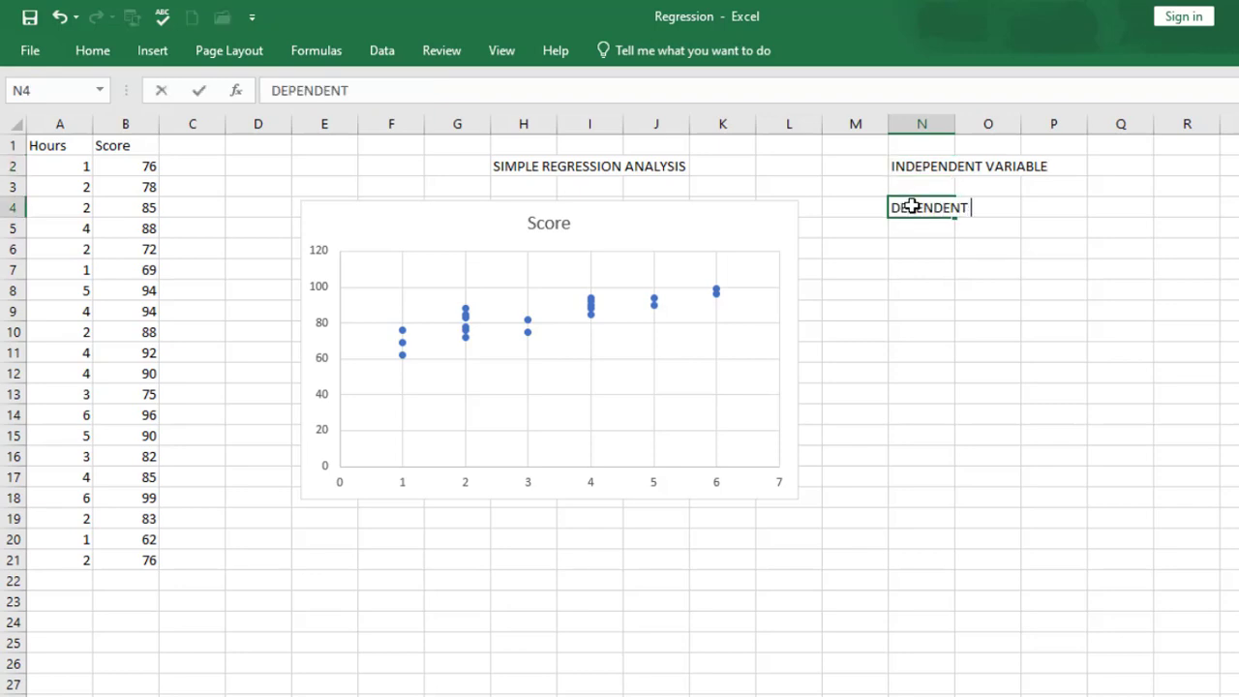
pyautogui.write('VARIABLE')
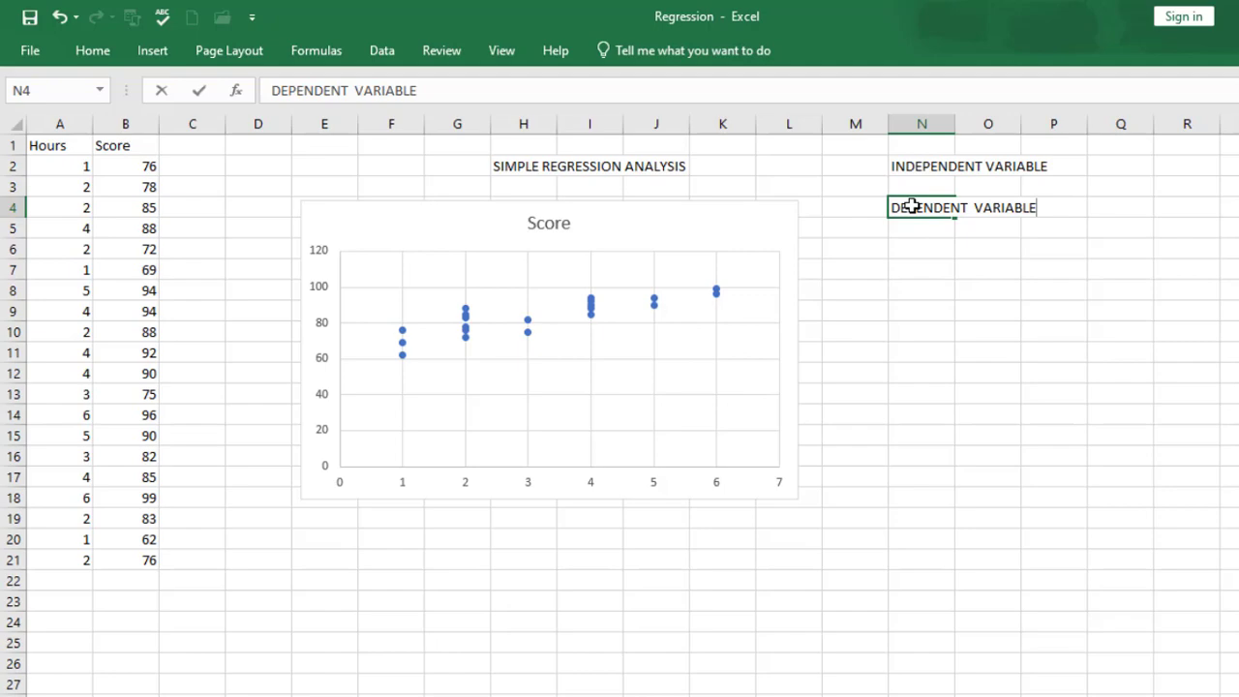
pyautogui.click(1108, 253)
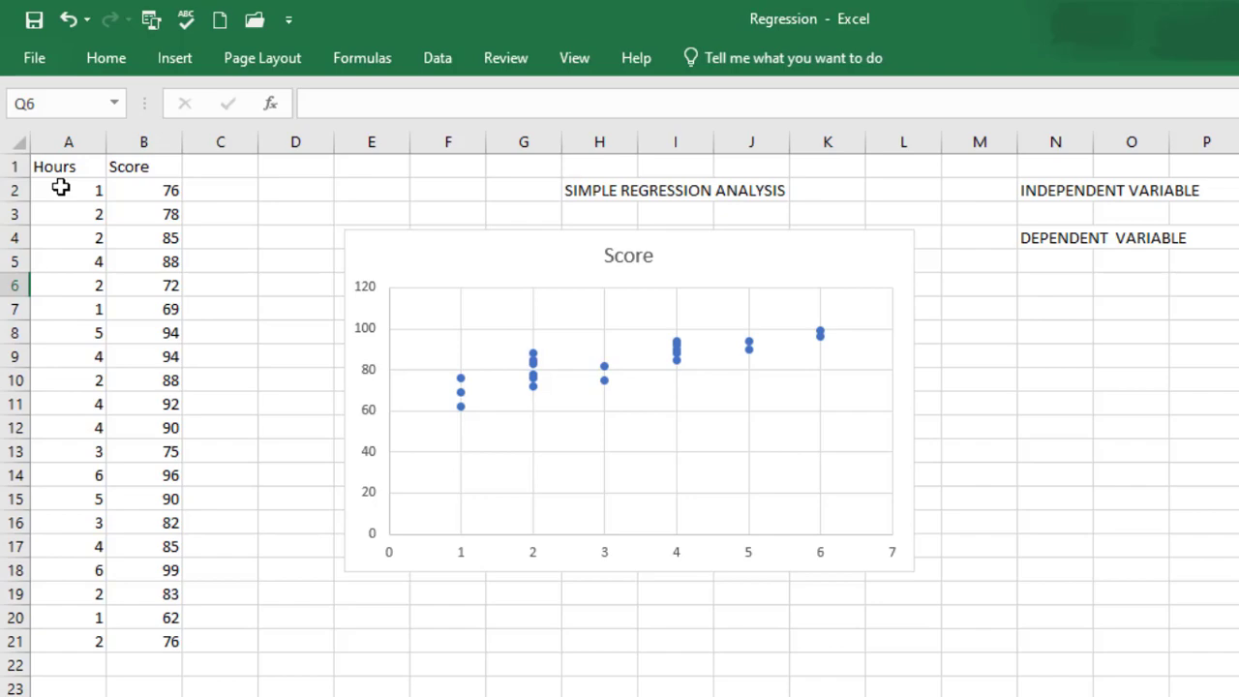
# Enter HOURS in Q2 as the independent variable and SCORE in Q4 as the dependent variable.
pyautogui.click(1149, 173)
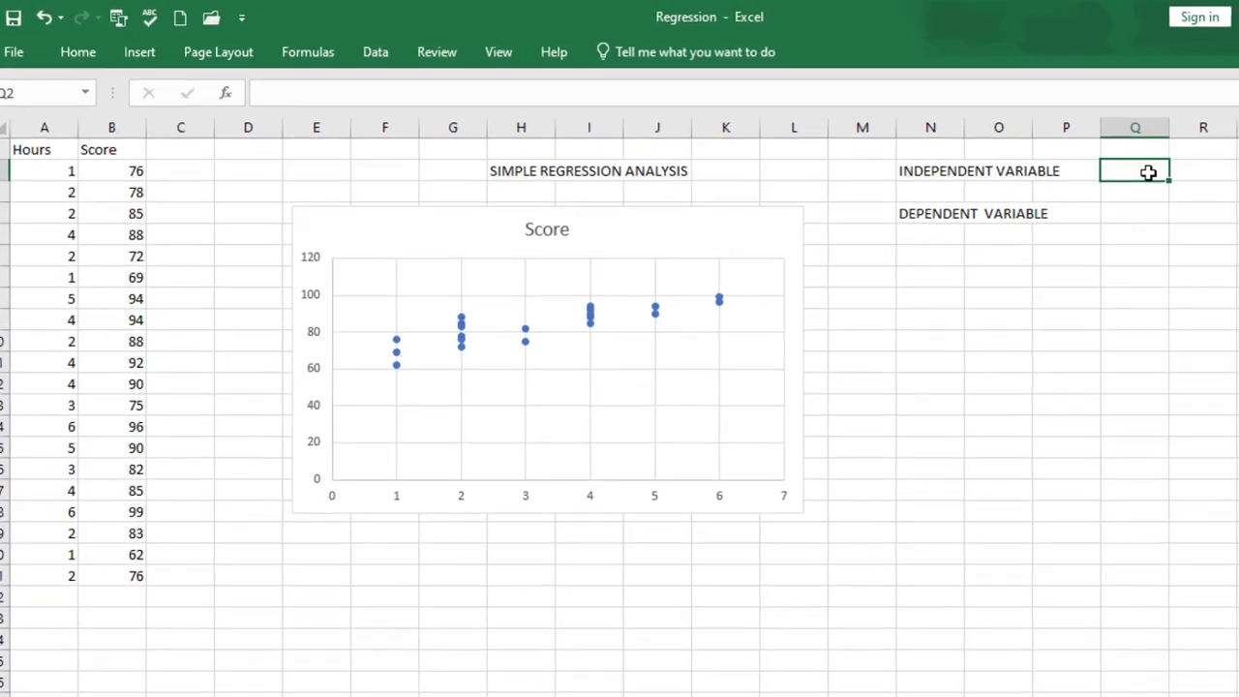
pyautogui.write('HOUR')
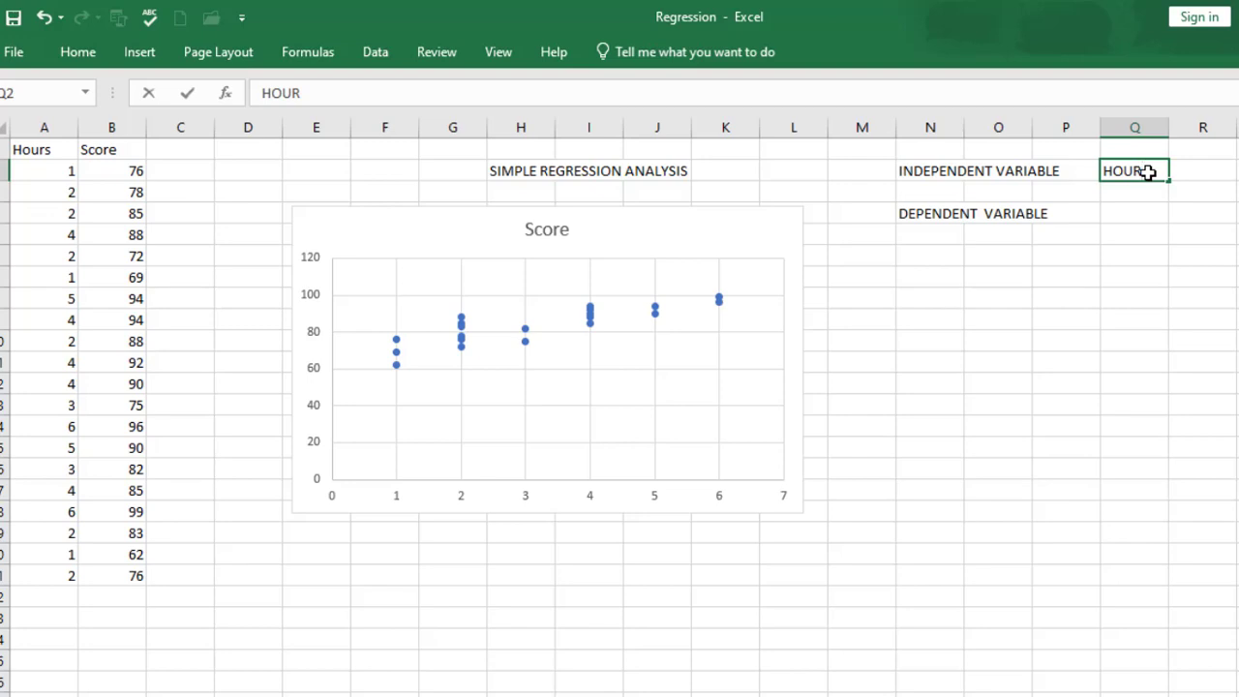
pyautogui.write('S')
pyautogui.click(1124, 216)
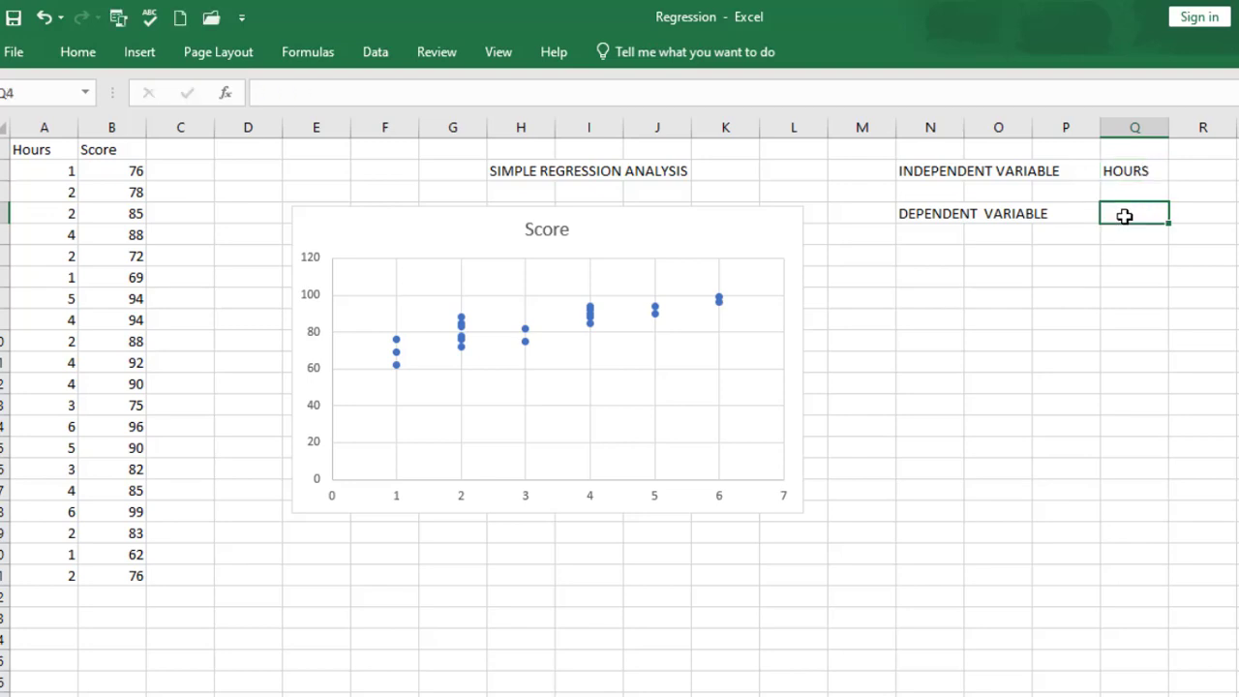
pyautogui.write('SCORE')
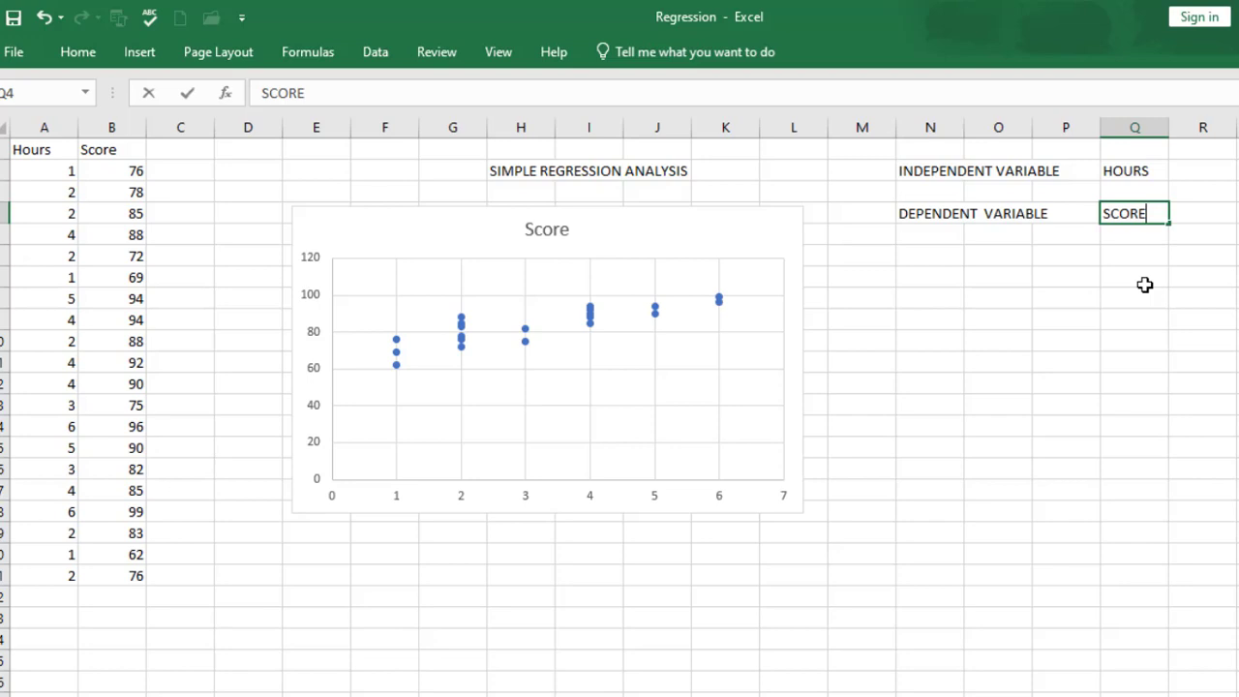
pyautogui.click(726, 696)
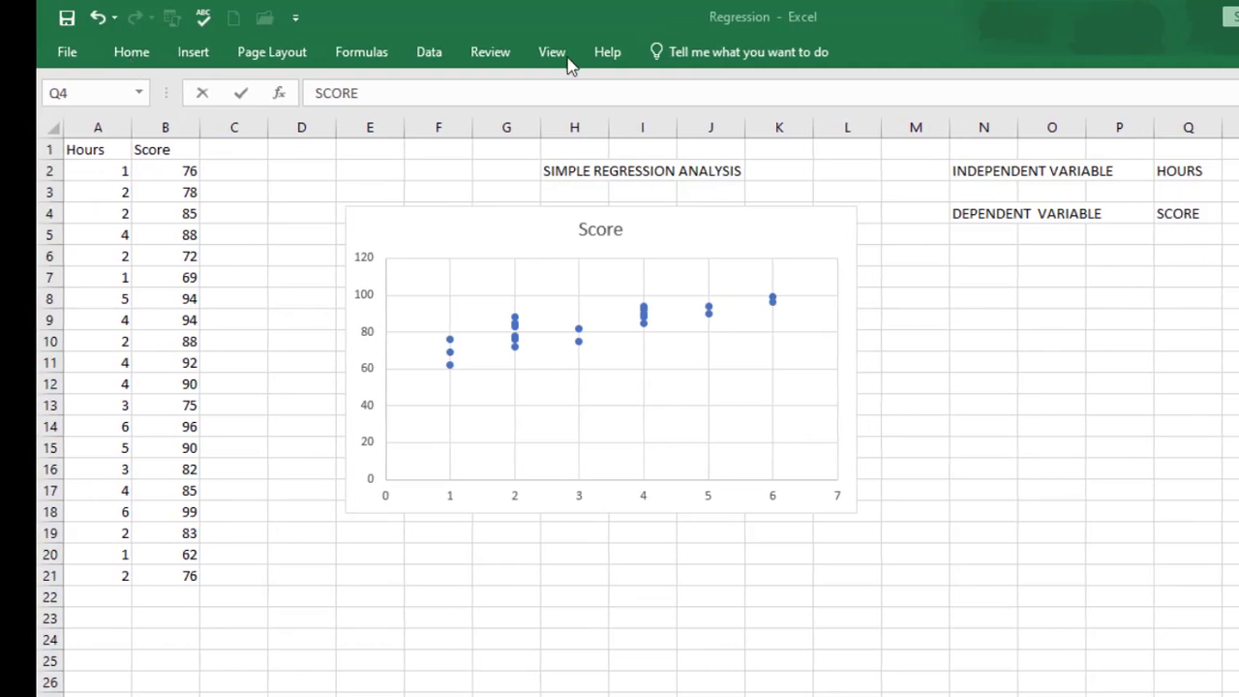
# Make sure the Analysis ToolPak is enabled among the Excel add-ins.
pyautogui.click(432, 55)
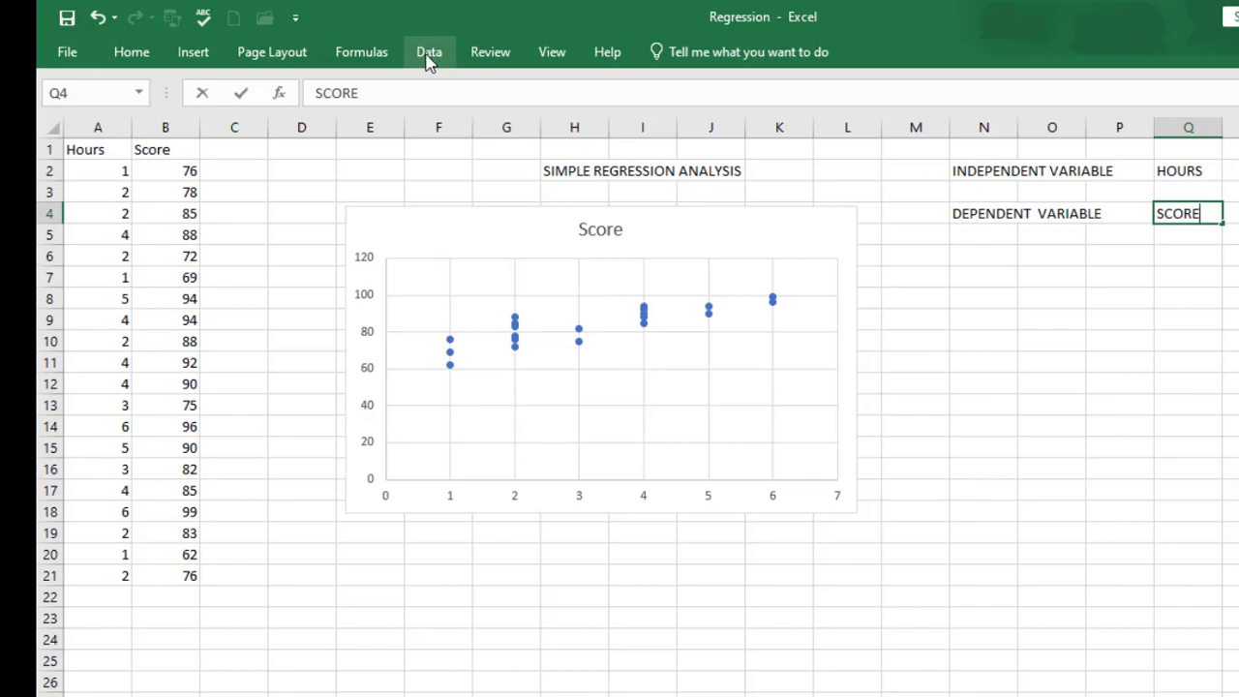
pyautogui.click(311, 60)
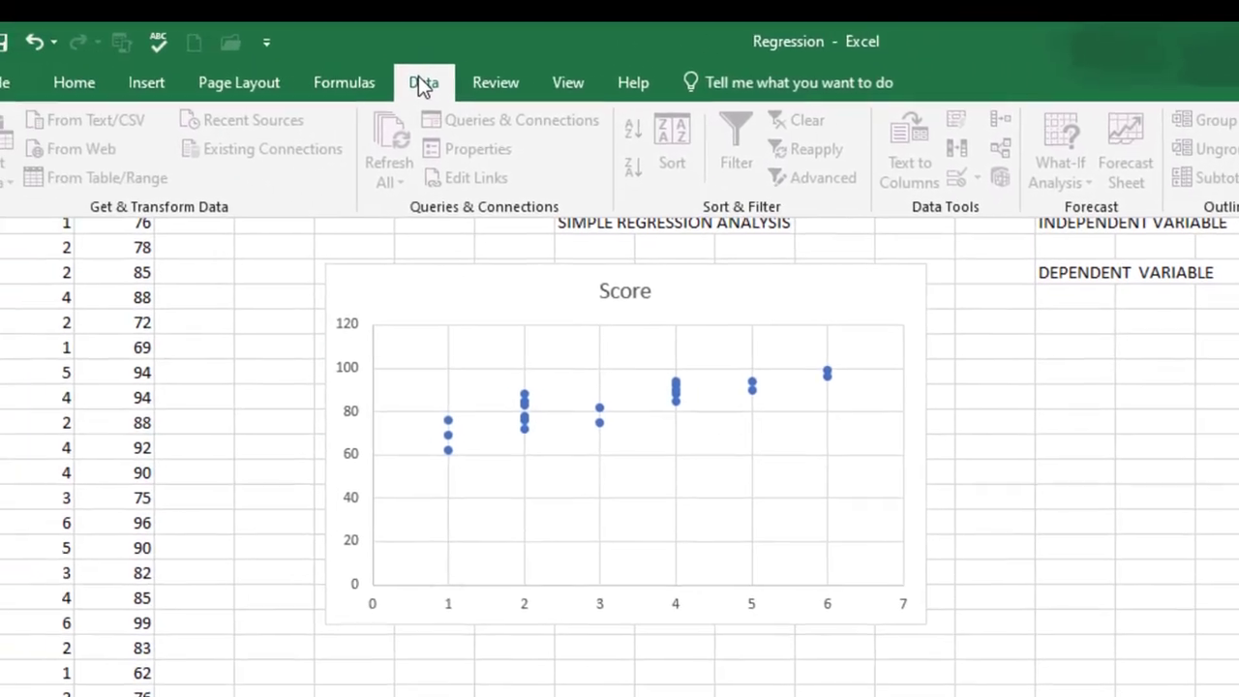
pyautogui.click(37, 85)
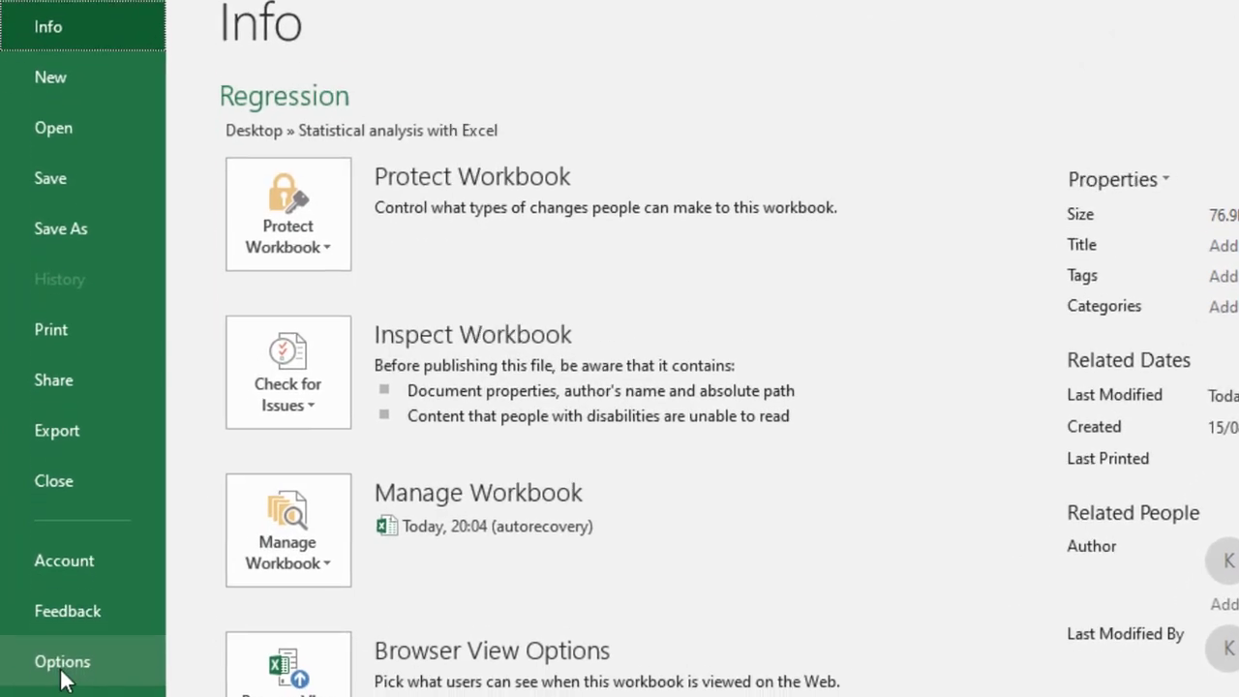
pyautogui.click(70, 672)
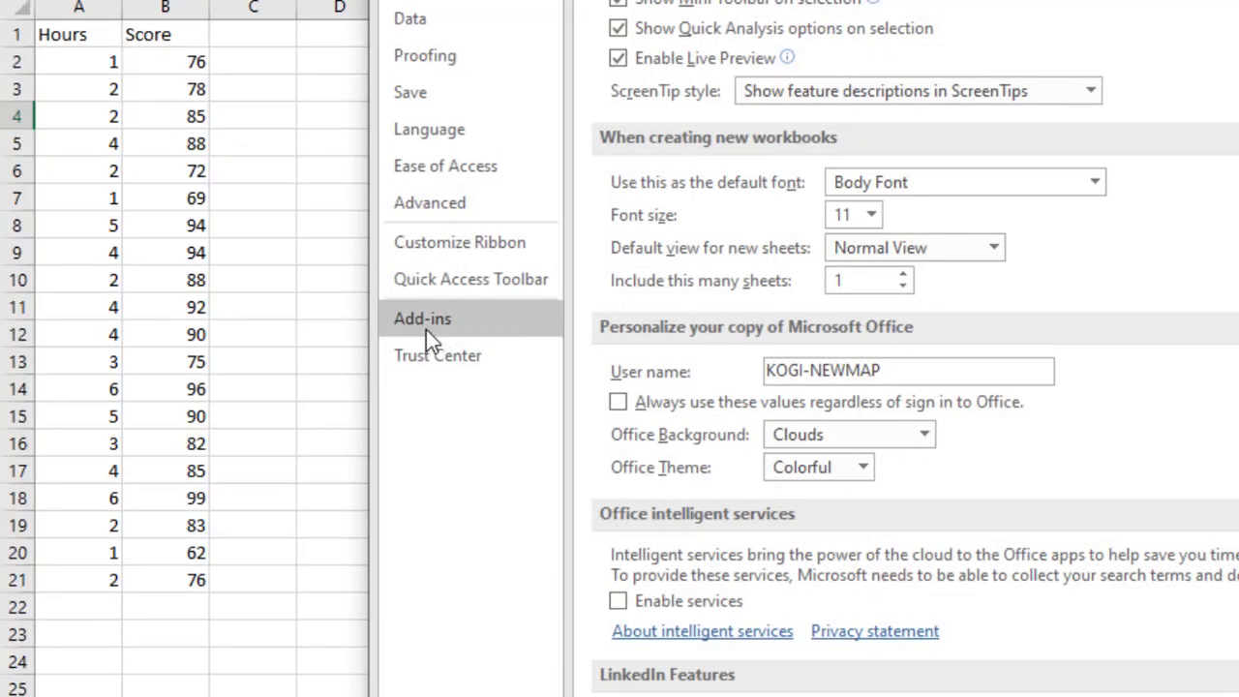
pyautogui.click(432, 320)
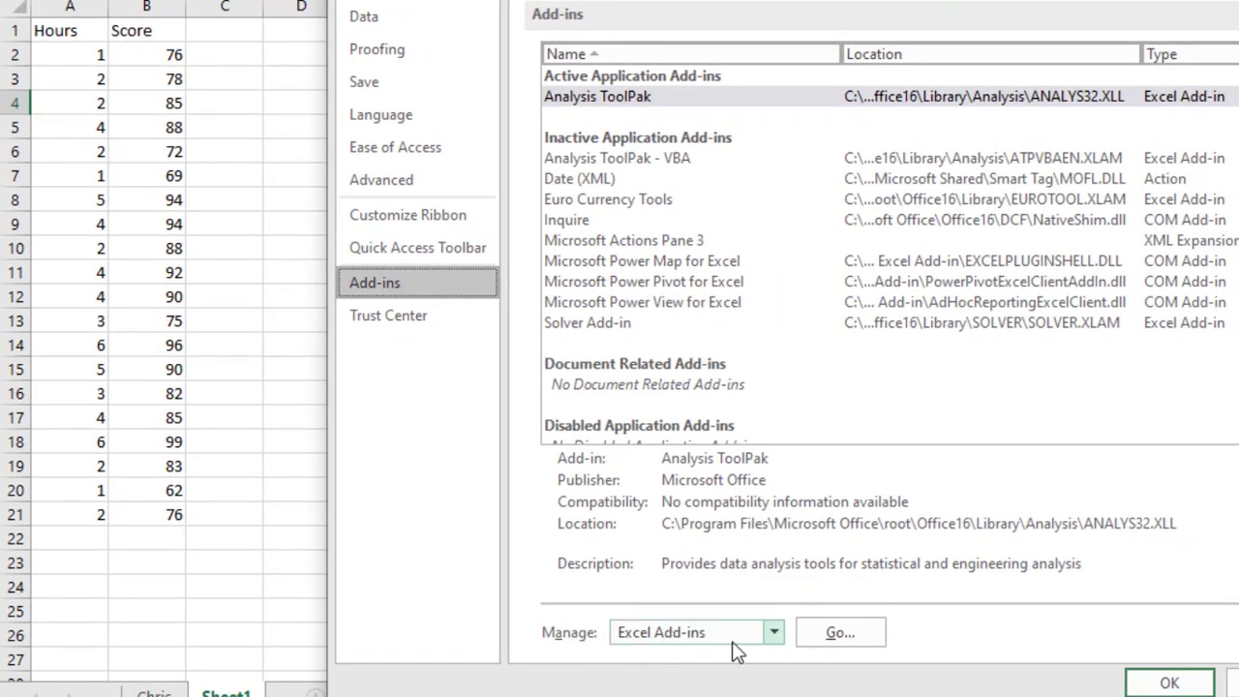
pyautogui.click(842, 635)
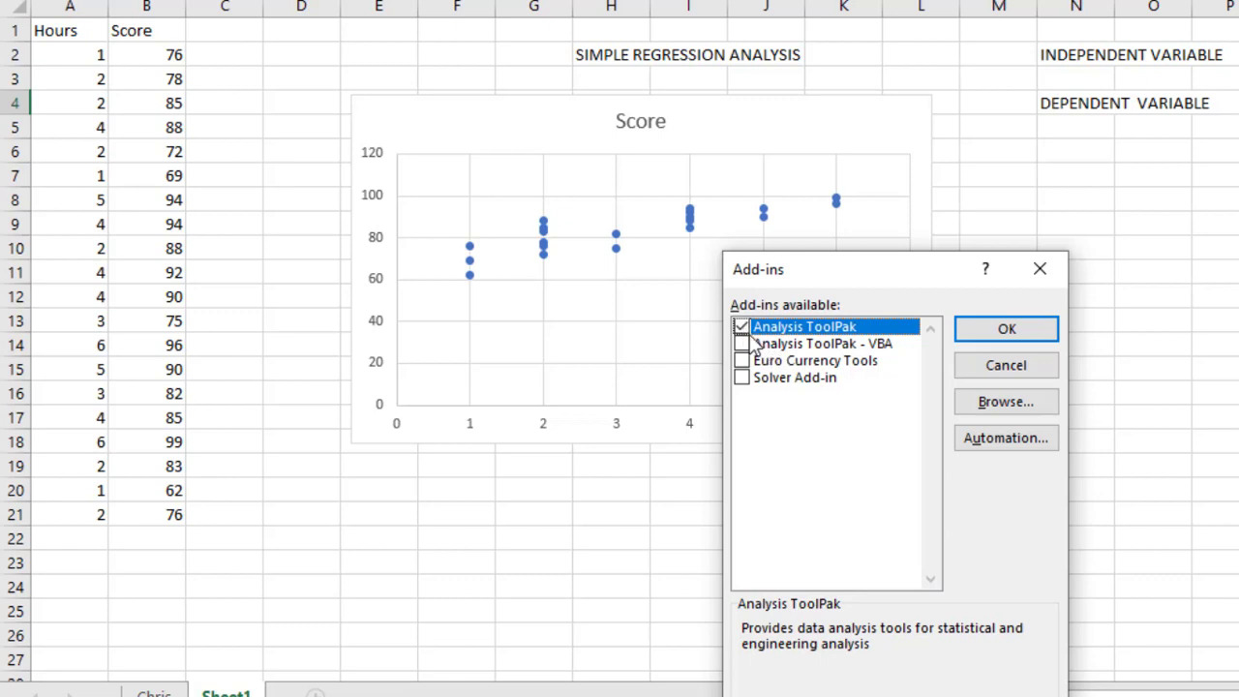
pyautogui.click(1008, 330)
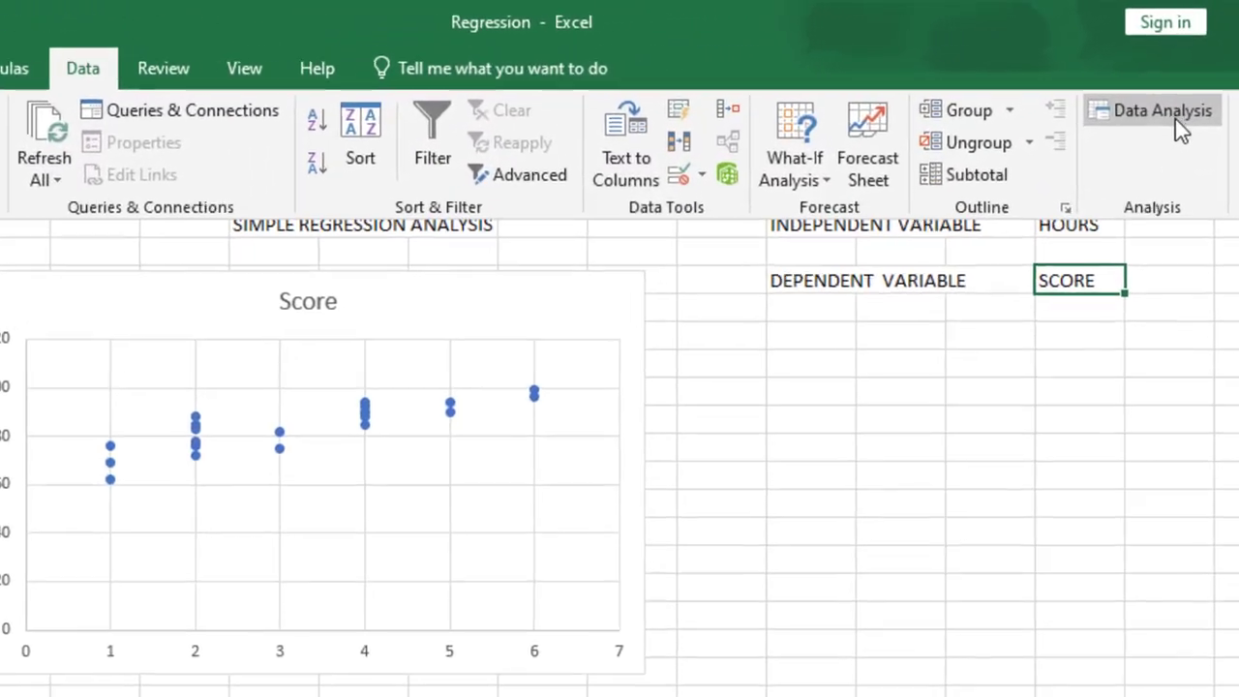
pyautogui.click(874, 493)
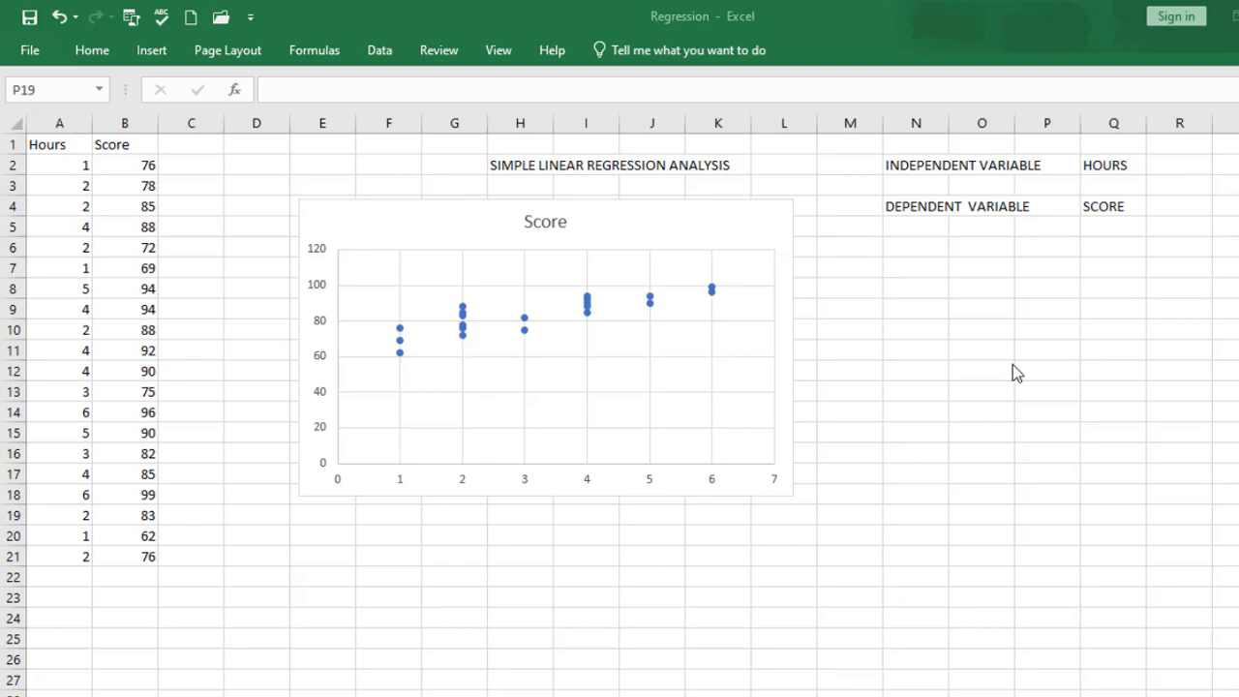
pyautogui.click(47, 147)
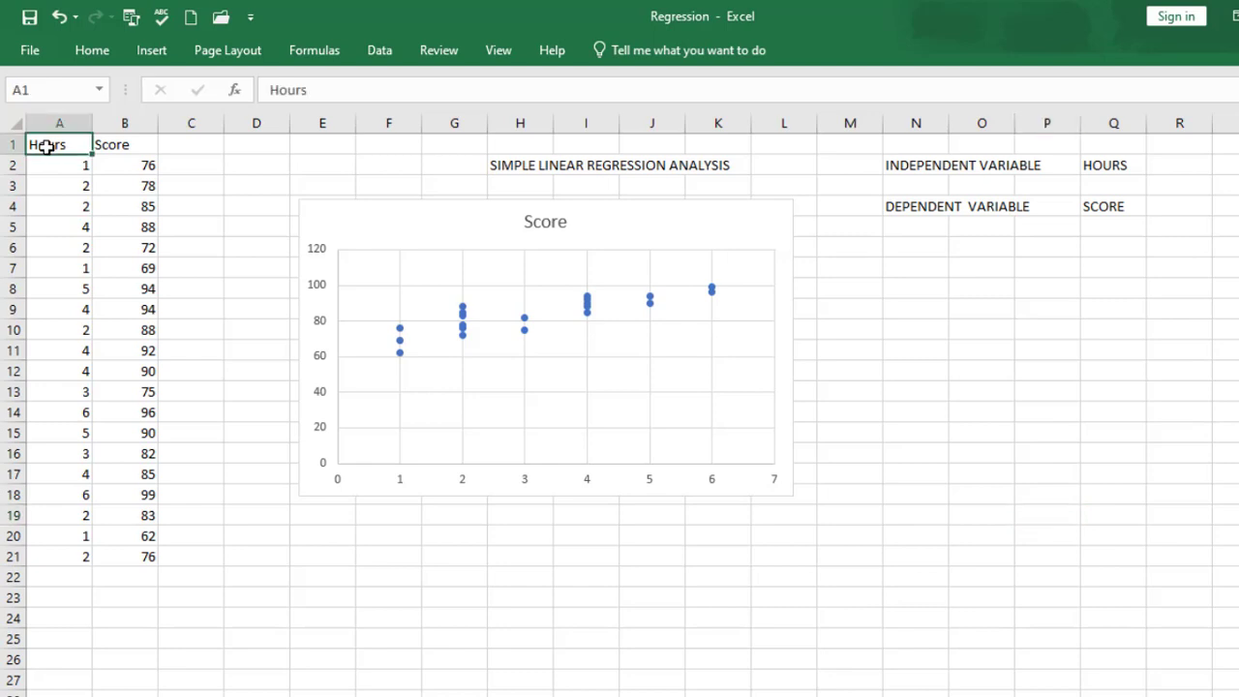
# Select the Hours and Score data in A1:B21 and open the Regression tool of Data Analysis.
pyautogui.moveTo(46, 146); pyautogui.dragTo(116, 553)
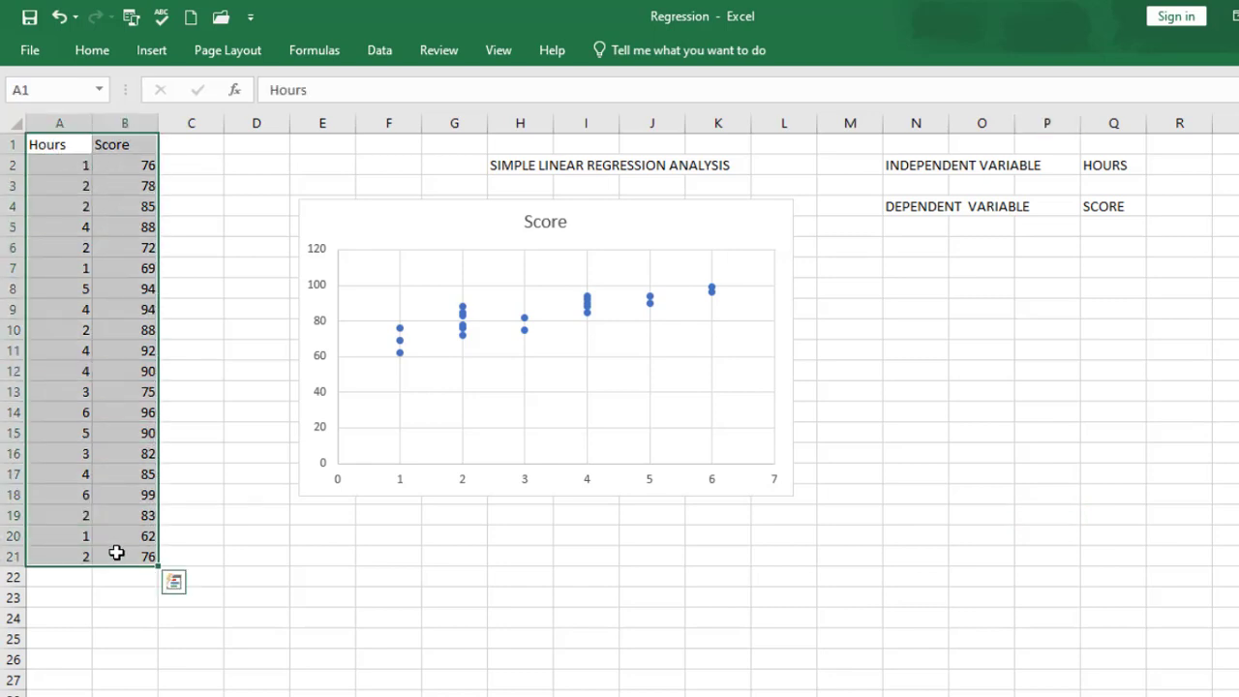
pyautogui.click(382, 58)
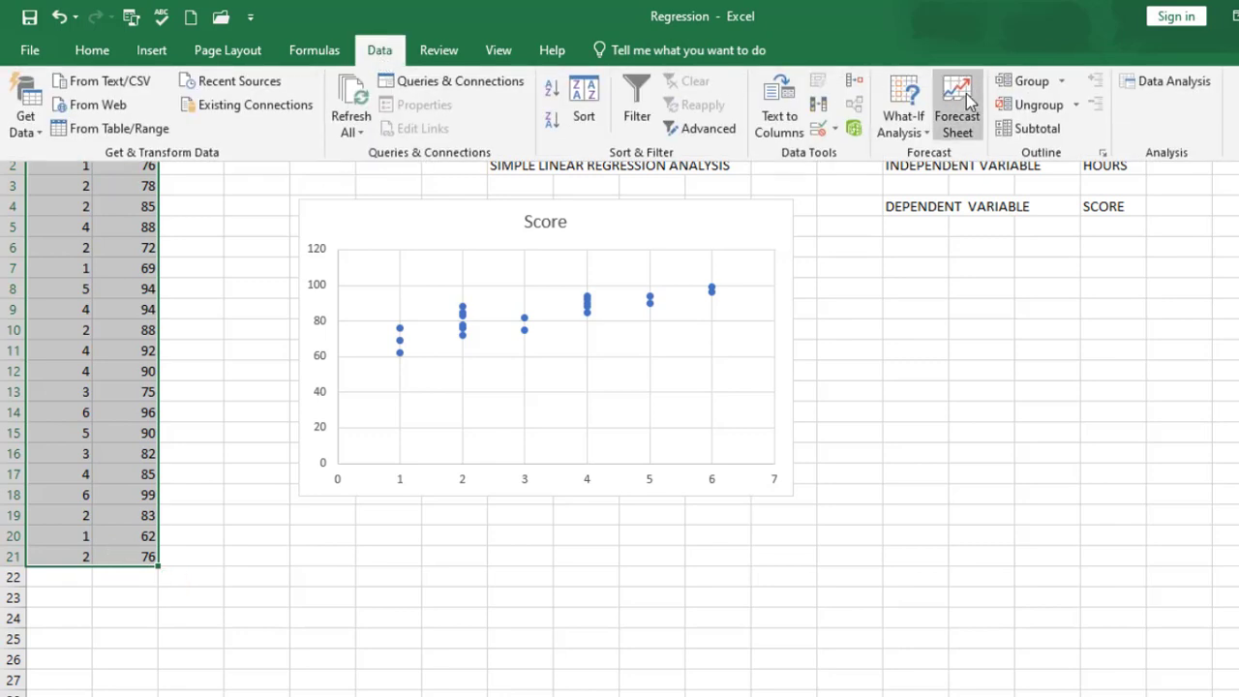
pyautogui.click(1174, 86)
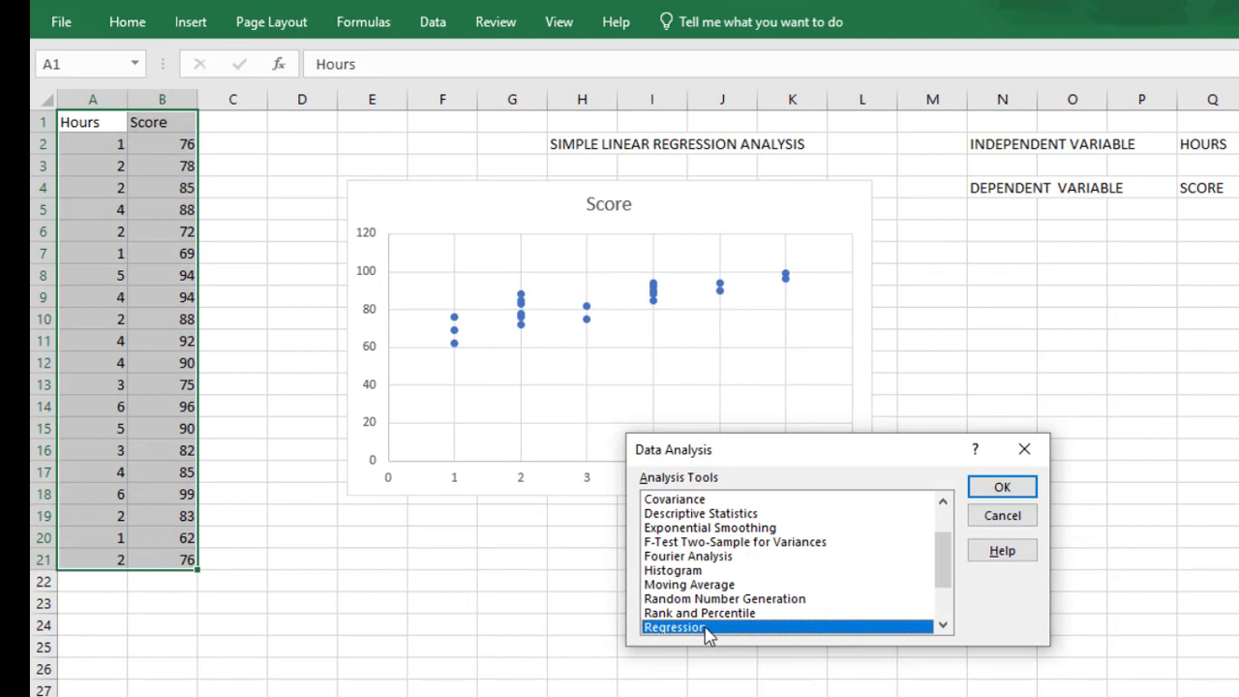
pyautogui.click(993, 491)
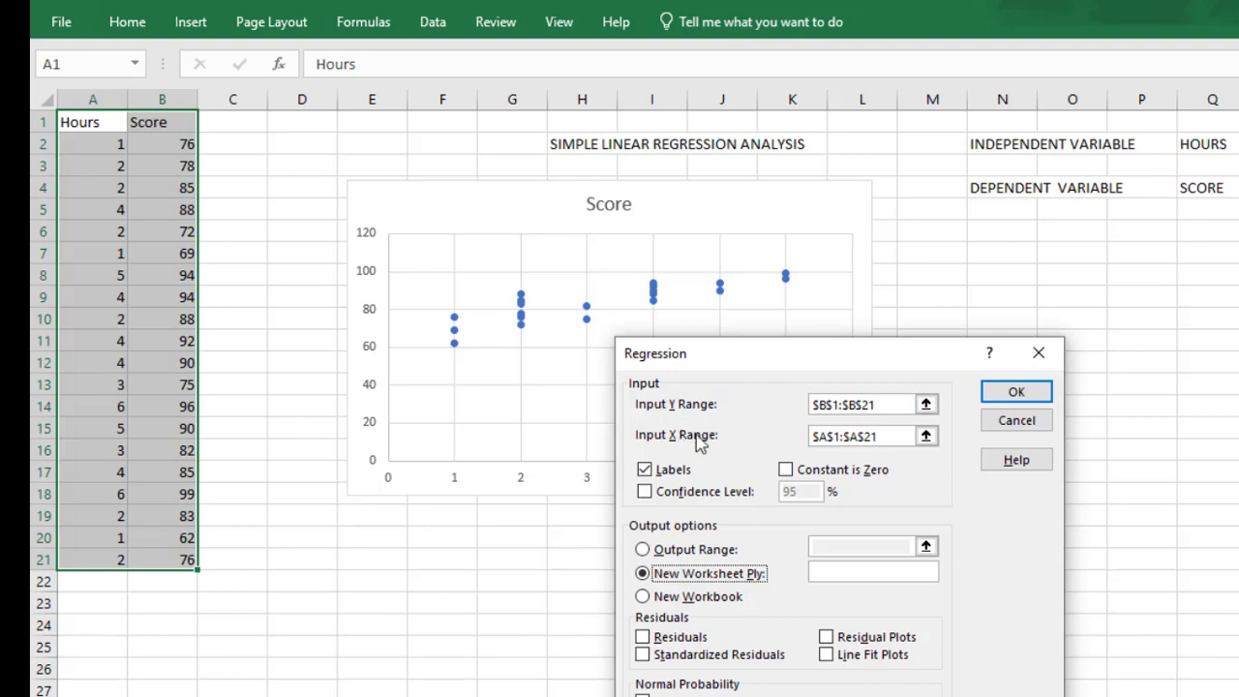
# Clear the existing Input Y Range and Input X Range references in the Regression settings.
pyautogui.click(887, 406)
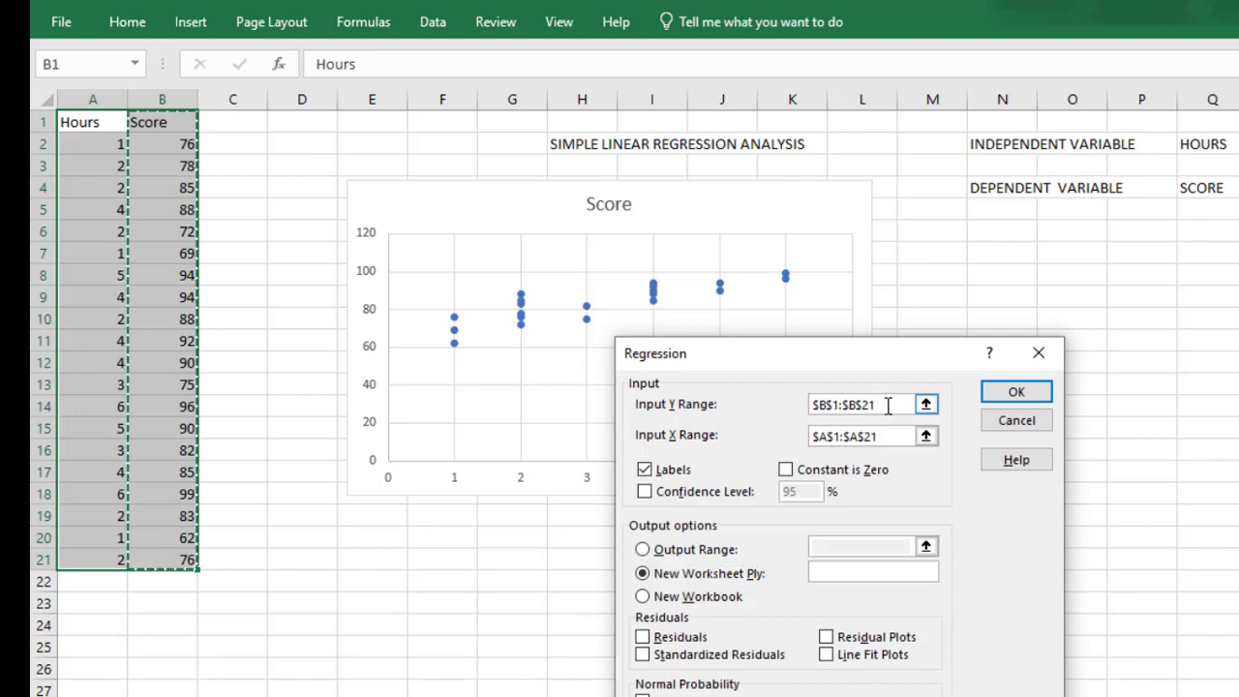
pyautogui.press('BackSpace')
pyautogui.press('BackSpace')
pyautogui.press('BackSpace')
pyautogui.press('BackSpace')
pyautogui.press('BackSpace')
pyautogui.press('BackSpace')
pyautogui.press('BackSpace')
pyautogui.press('BackSpace')
pyautogui.press('BackSpace')
pyautogui.press('BackSpace')
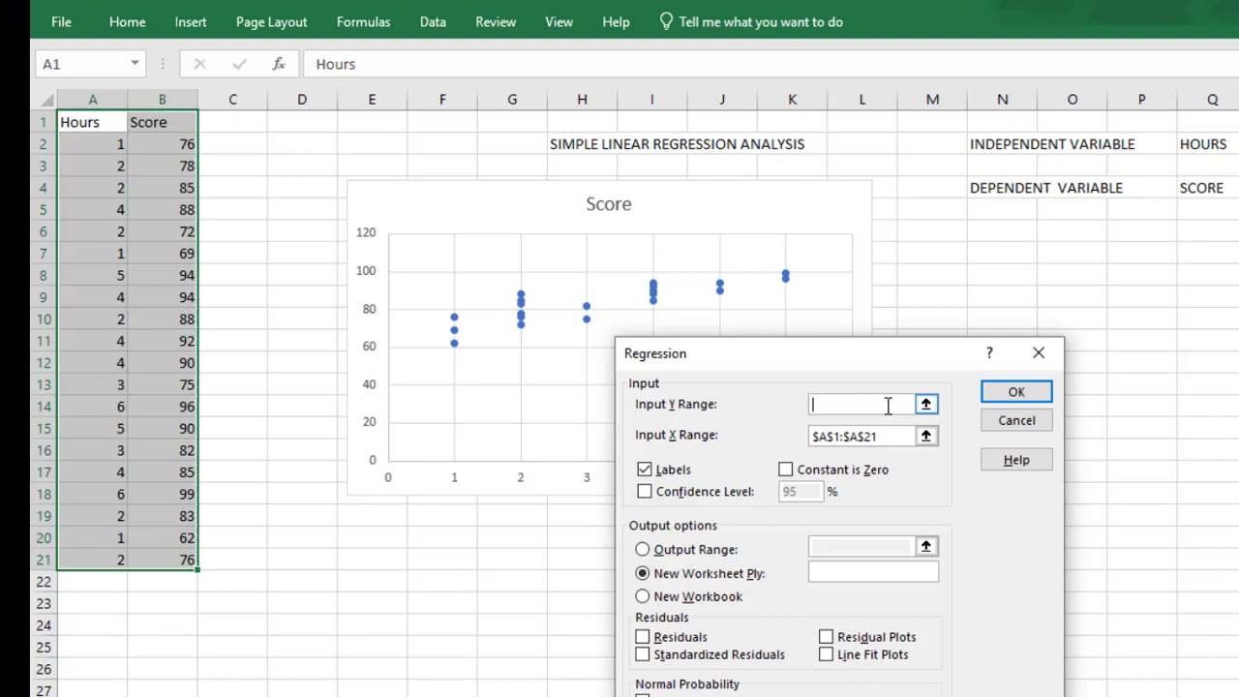
pyautogui.click(884, 437)
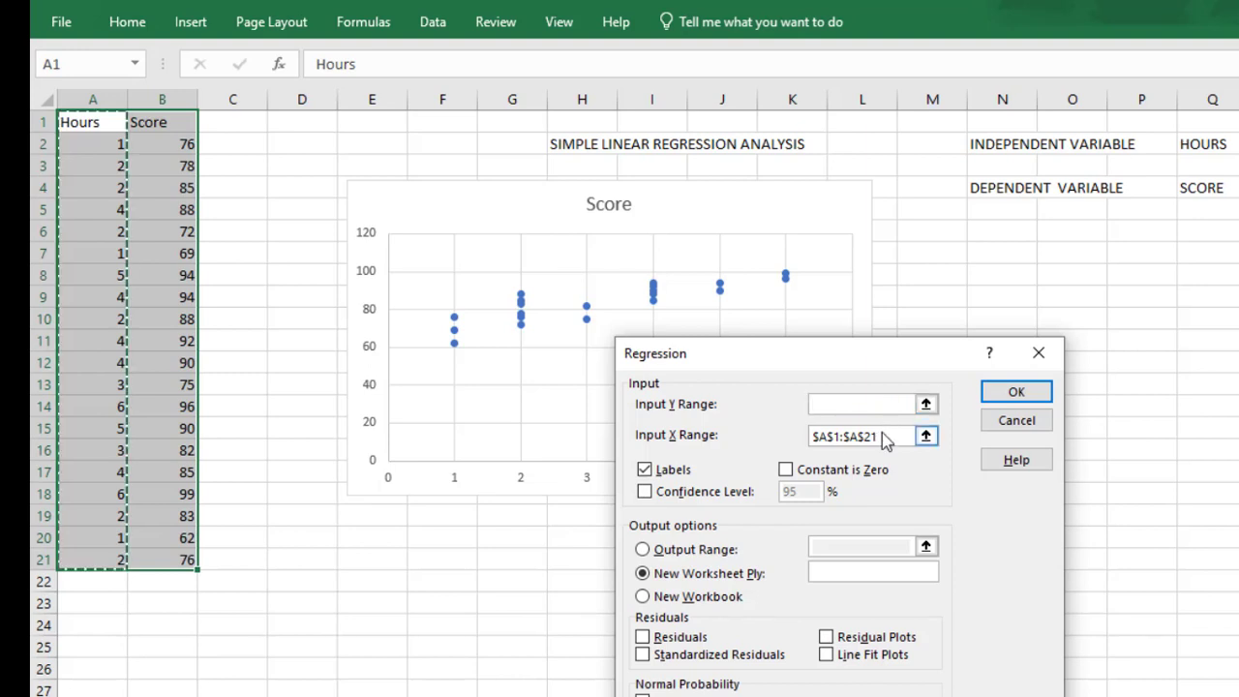
pyautogui.press('BackSpace')
pyautogui.press('BackSpace')
pyautogui.press('BackSpace')
pyautogui.press('BackSpace')
pyautogui.press('BackSpace')
pyautogui.press('BackSpace')
pyautogui.press('BackSpace')
pyautogui.press('BackSpace')
pyautogui.press('BackSpace')
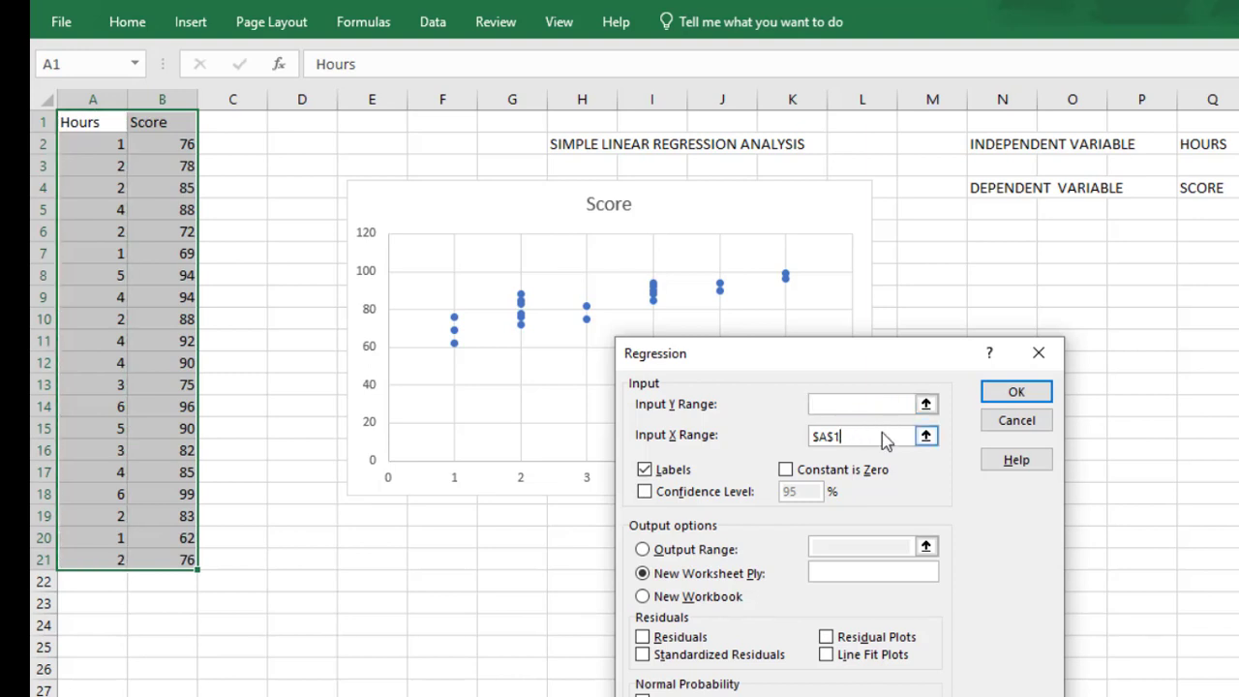
pyautogui.press('BackSpace')
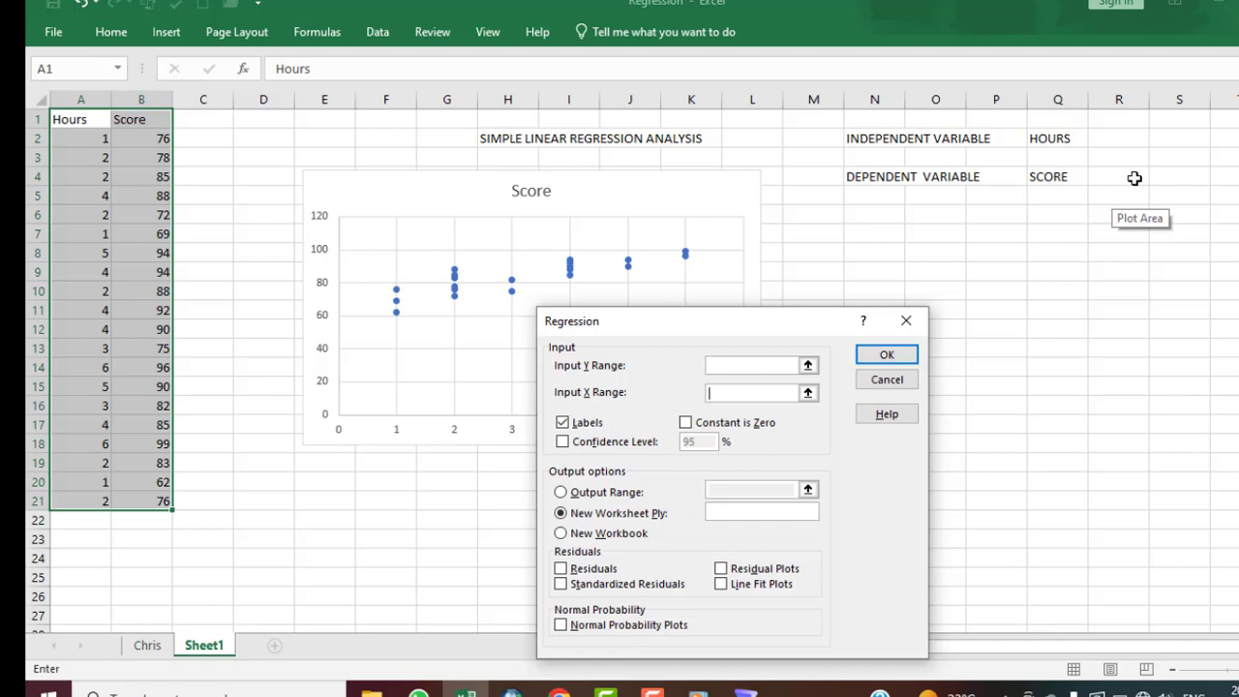
pyautogui.click(1134, 178)
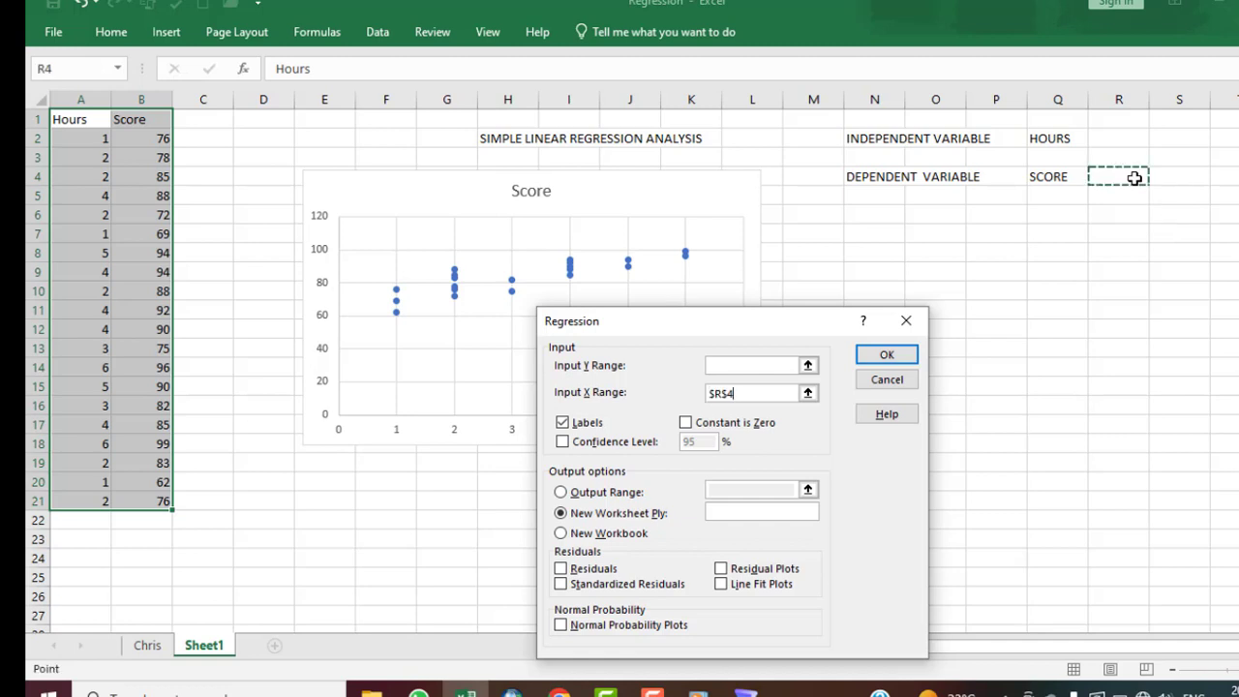
pyautogui.press('BackSpace')
pyautogui.press('BackSpace')
pyautogui.press('BackSpace')
pyautogui.press('BackSpace')
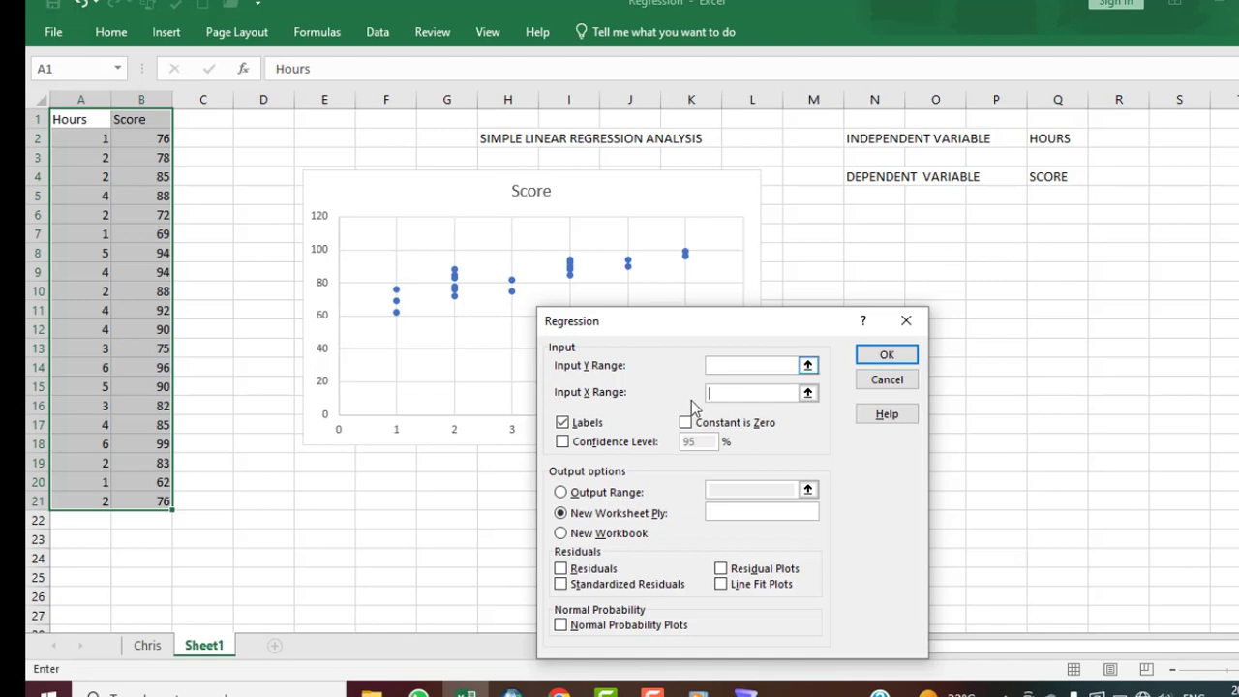
# Set the Input Y Range to the Score data $B$1:$B$21 and the Input X Range to the Hours data $A$1:$A$21.
pyautogui.click(808, 367)
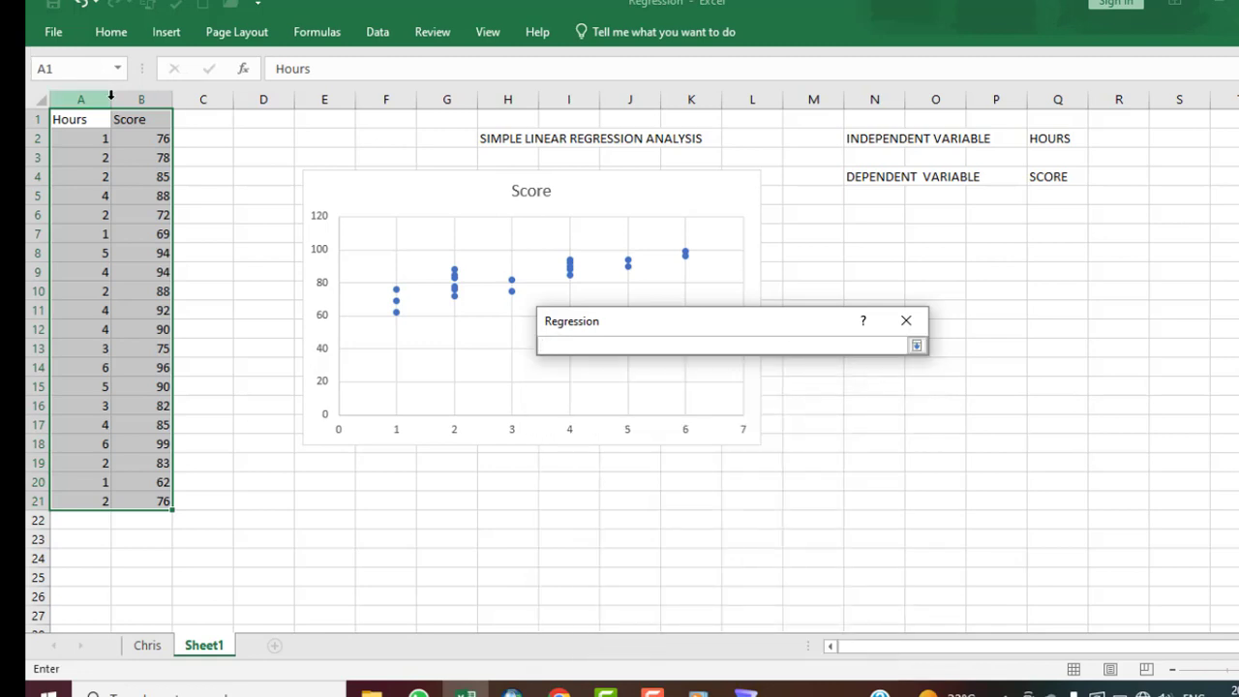
pyautogui.moveTo(139, 119)
pyautogui.mouseDown()
pyautogui.moveTo(156, 257)
pyautogui.moveTo(153, 495)
pyautogui.mouseUp()
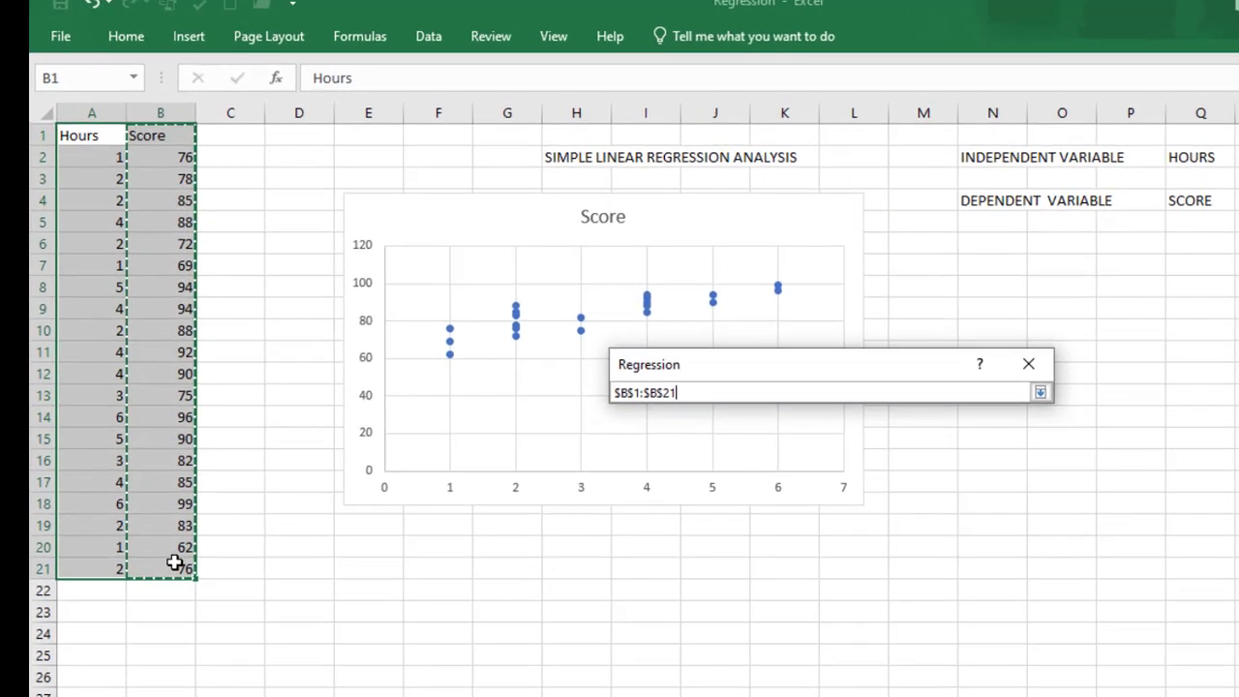
pyautogui.click(1040, 394)
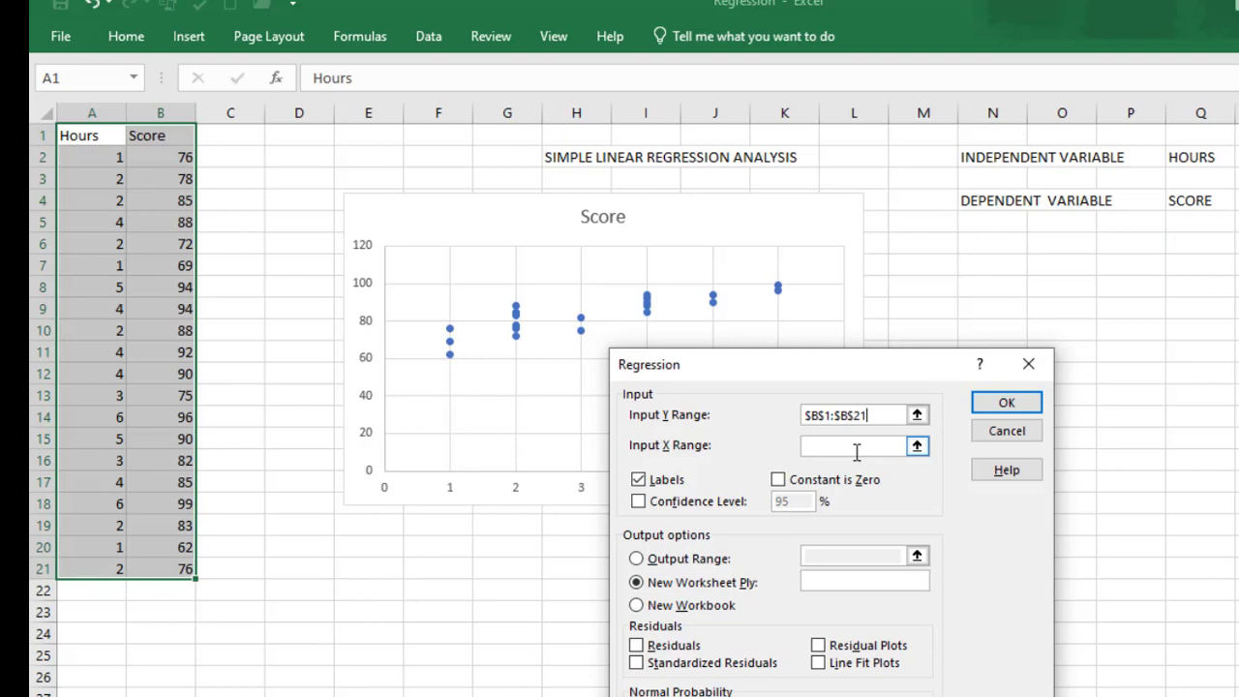
pyautogui.click(917, 447)
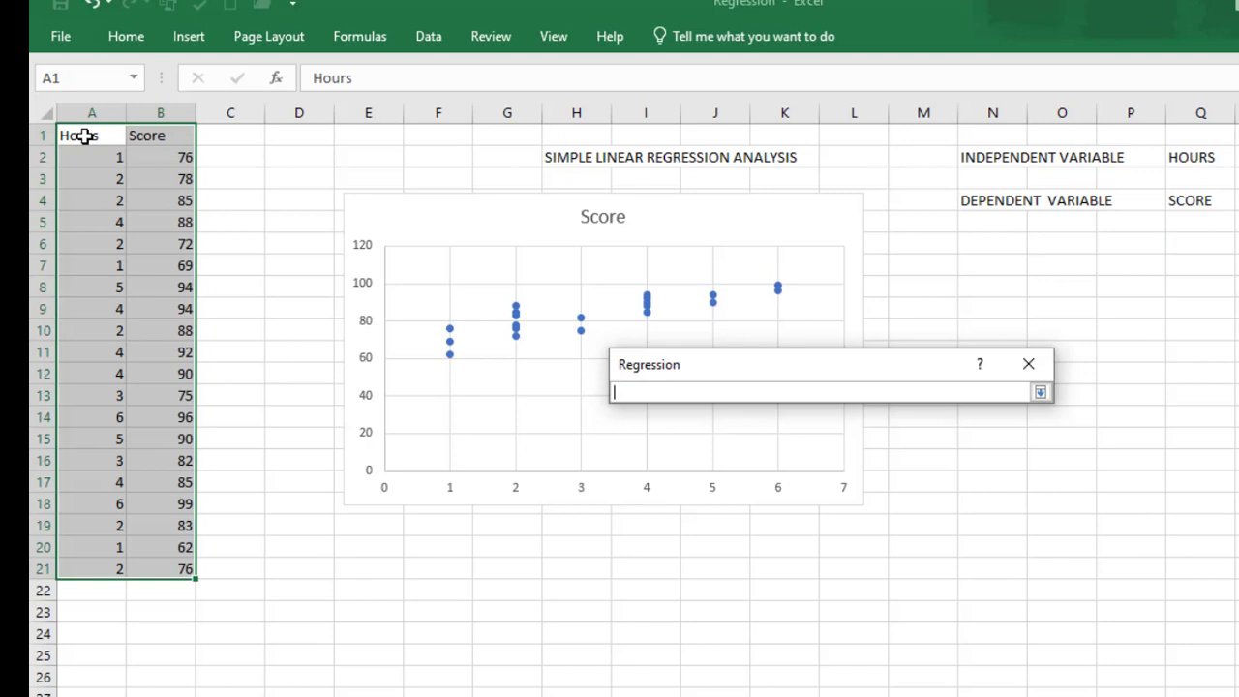
pyautogui.moveTo(85, 135); pyautogui.dragTo(86, 571)
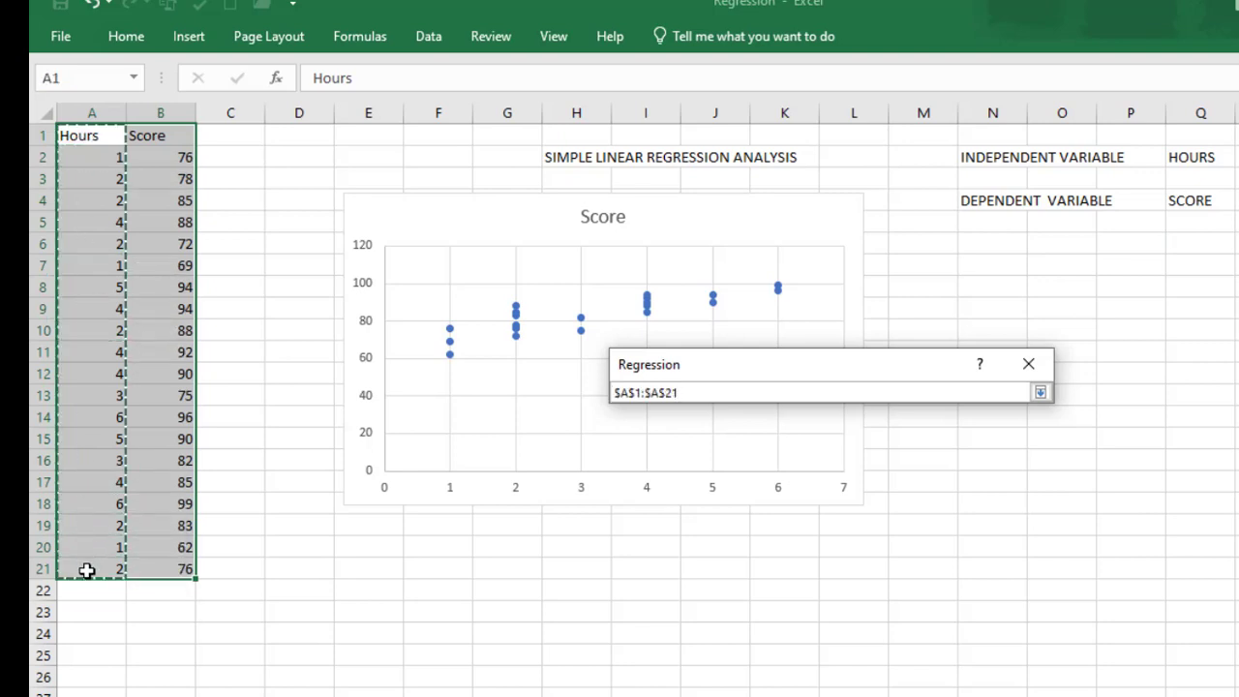
pyautogui.click(1040, 393)
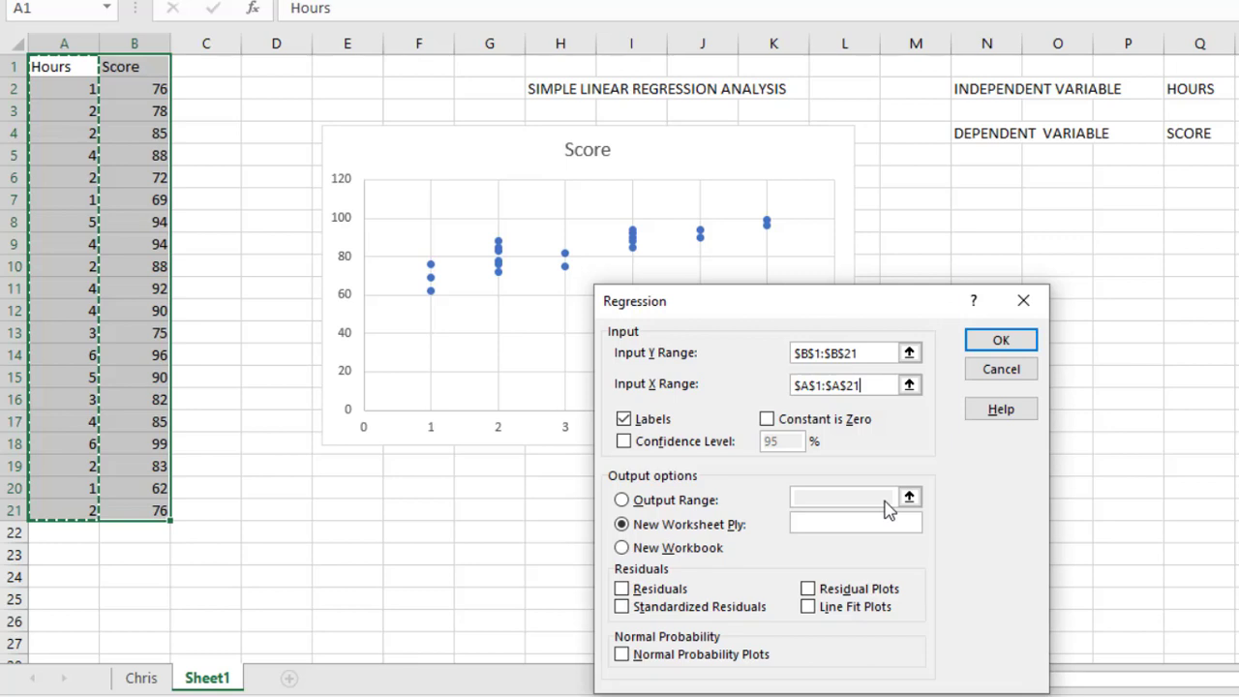
pyautogui.click(621, 500)
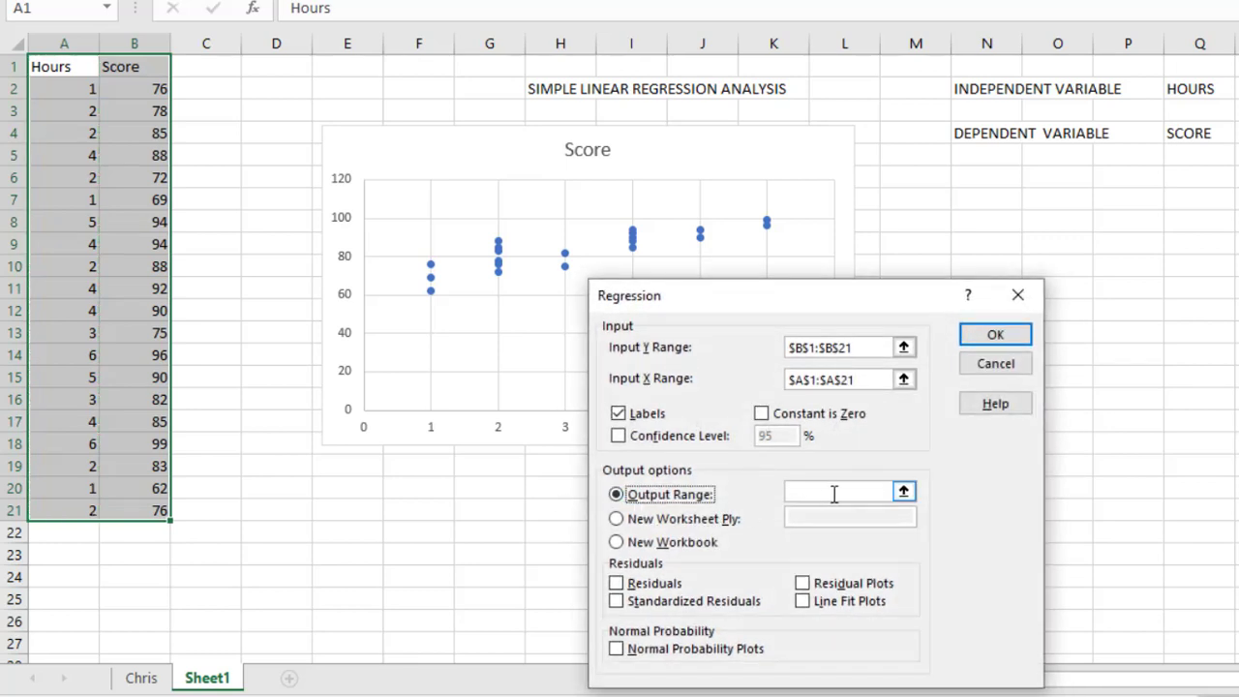
pyautogui.click(904, 494)
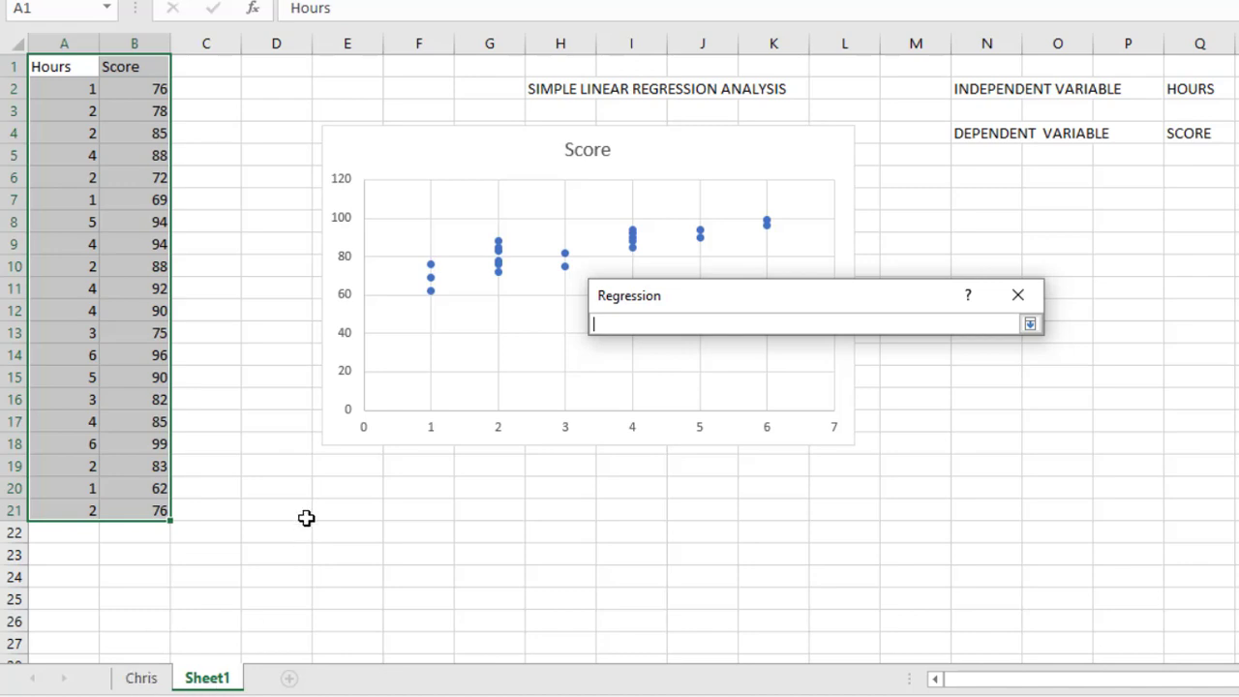
pyautogui.click(1018, 298)
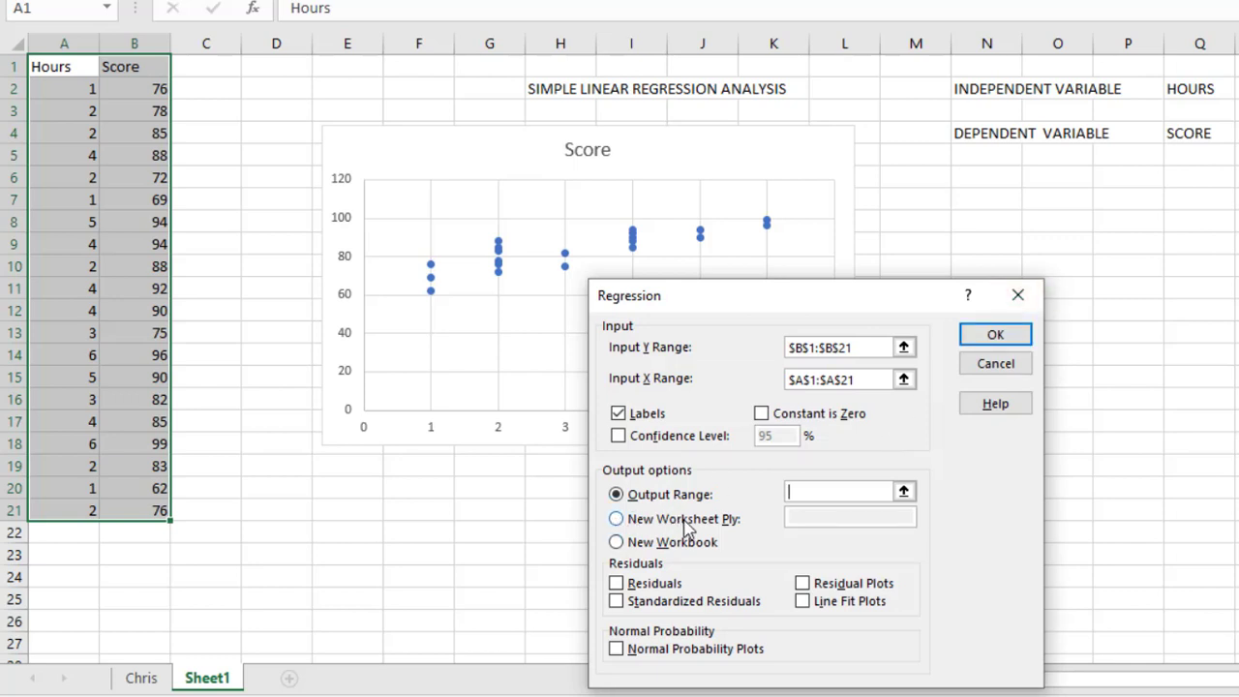
# Choose New Worksheet Ply as the output option and run the regression.
pyautogui.click(617, 523)
pyautogui.press('Return')
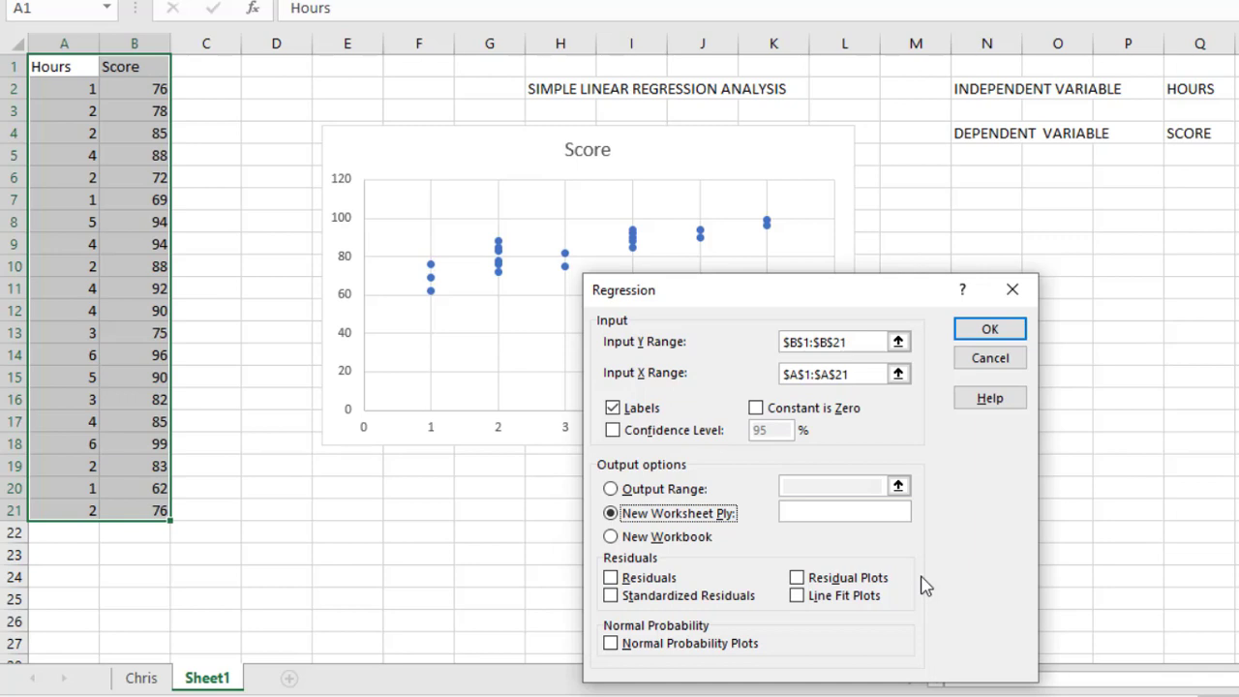
pyautogui.click(989, 330)
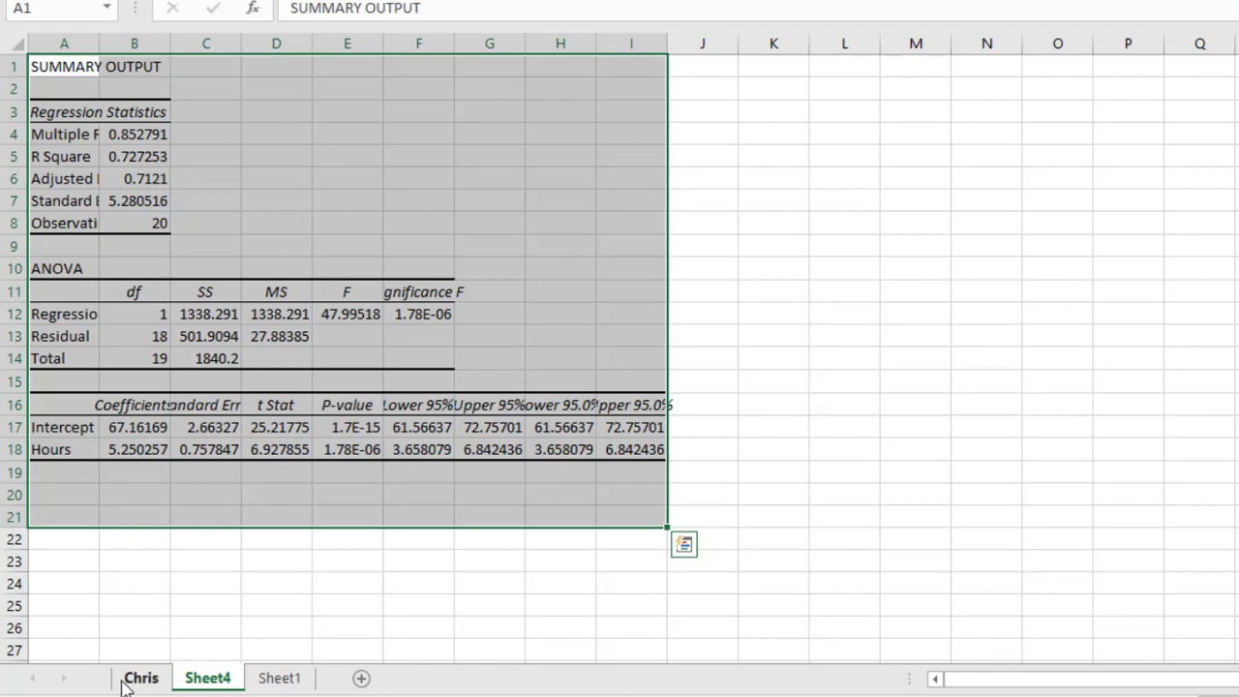
# Widen columns A and B of the regression output sheet so their labels and values fit fully.
pyautogui.click(221, 686)
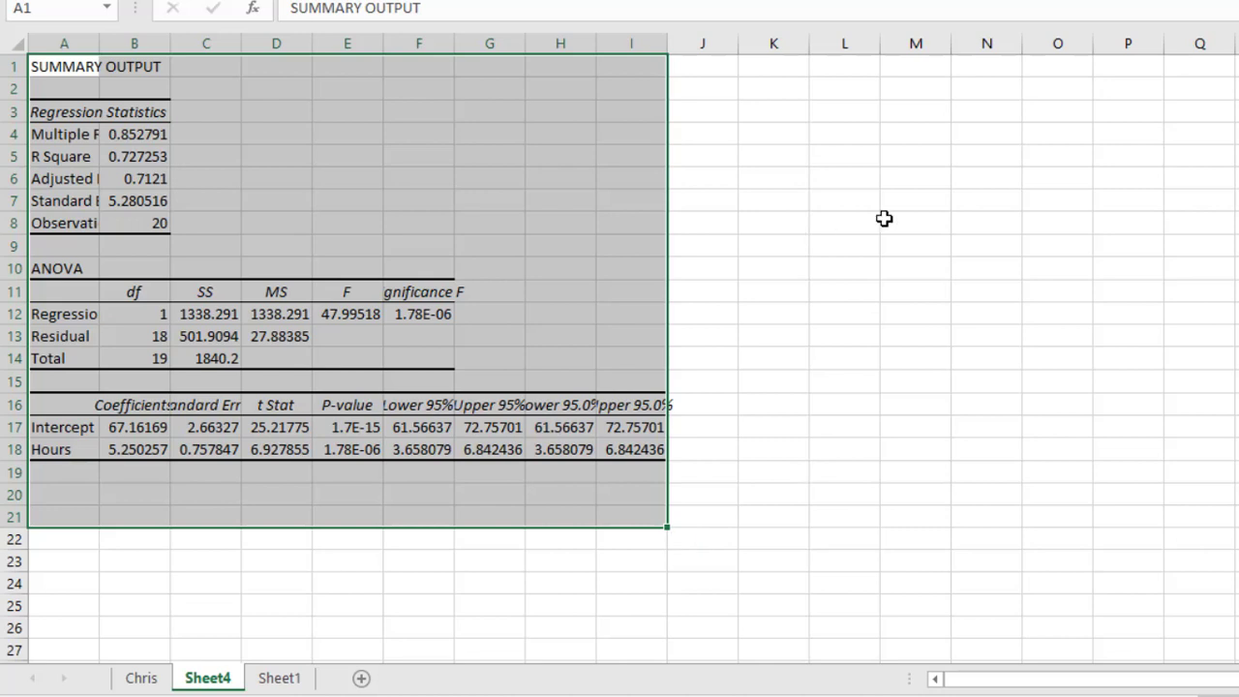
pyautogui.click(790, 197)
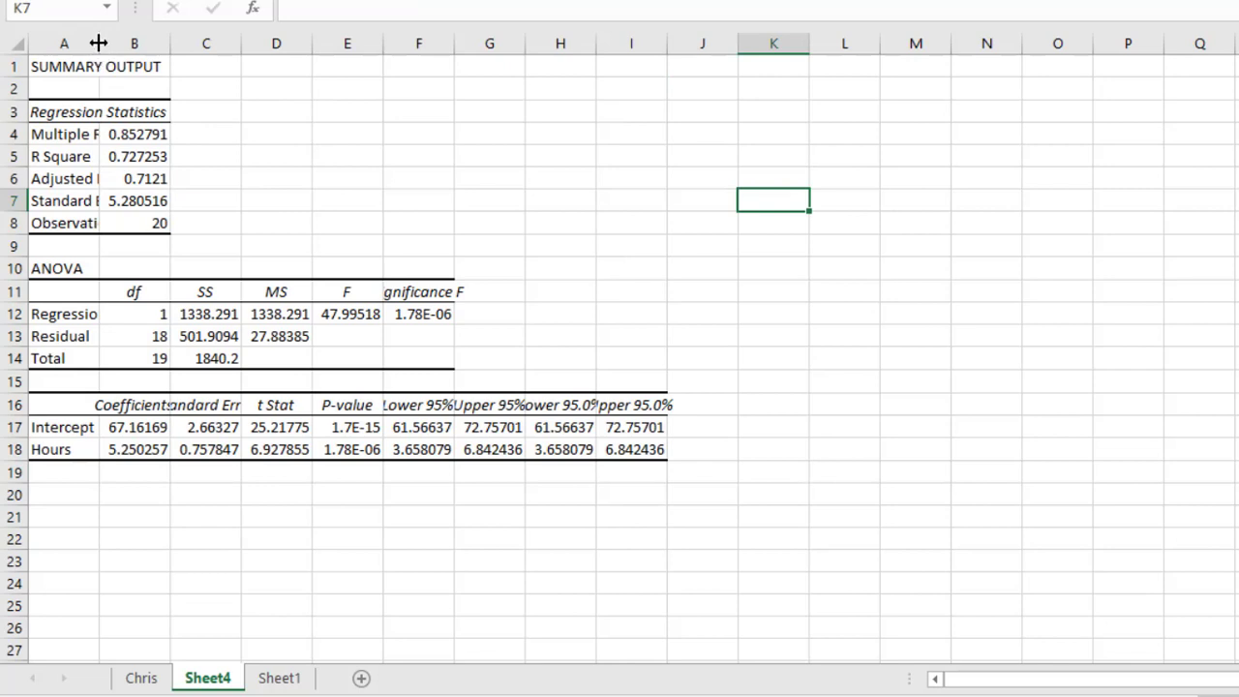
pyautogui.moveTo(98, 42); pyautogui.dragTo(129, 42)
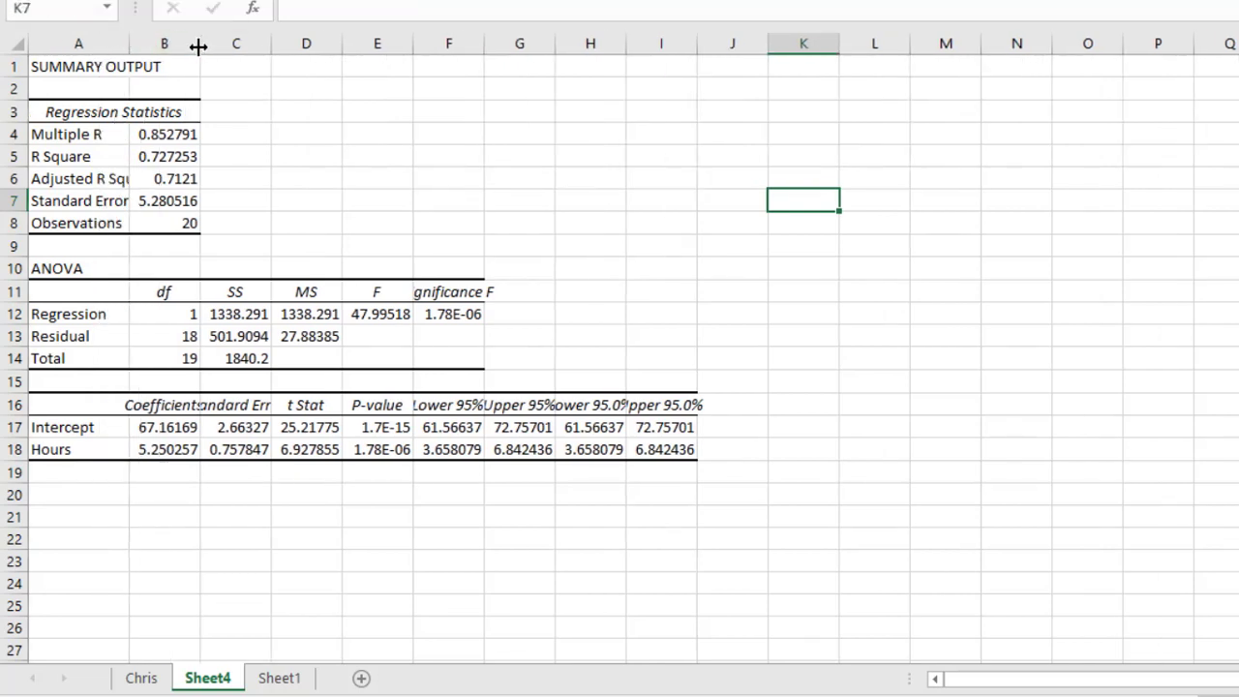
pyautogui.moveTo(200, 46); pyautogui.dragTo(259, 44)
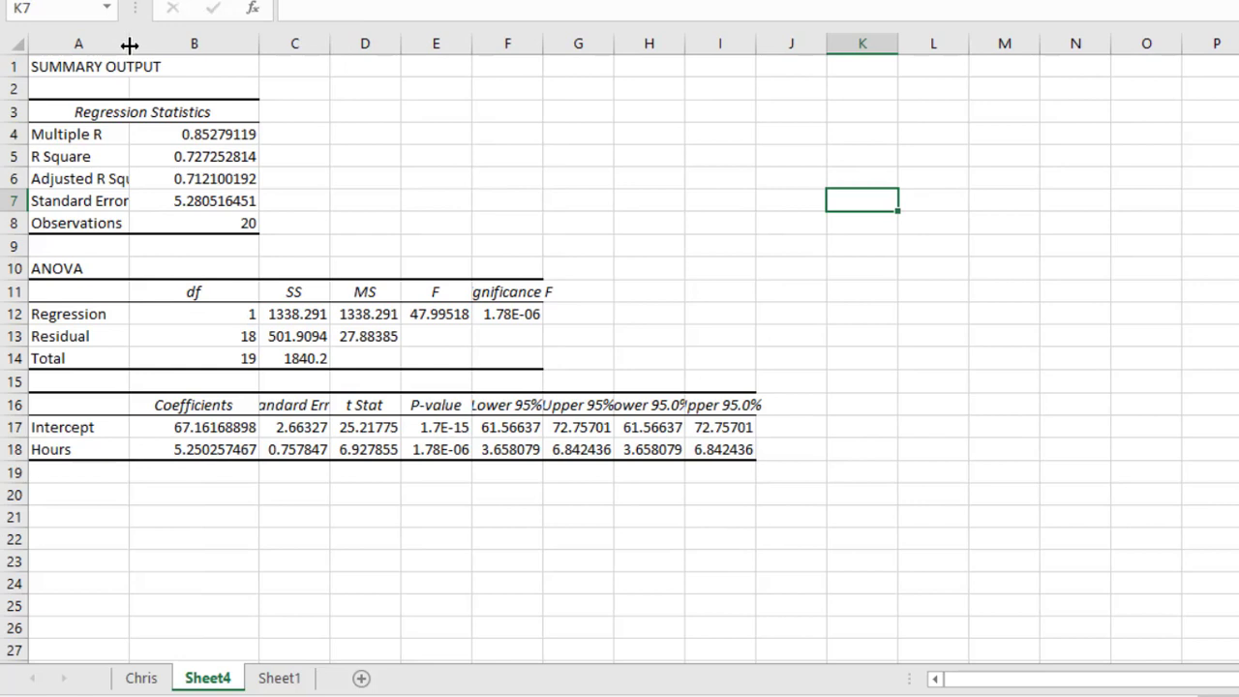
pyautogui.moveTo(128, 45); pyautogui.dragTo(199, 48)
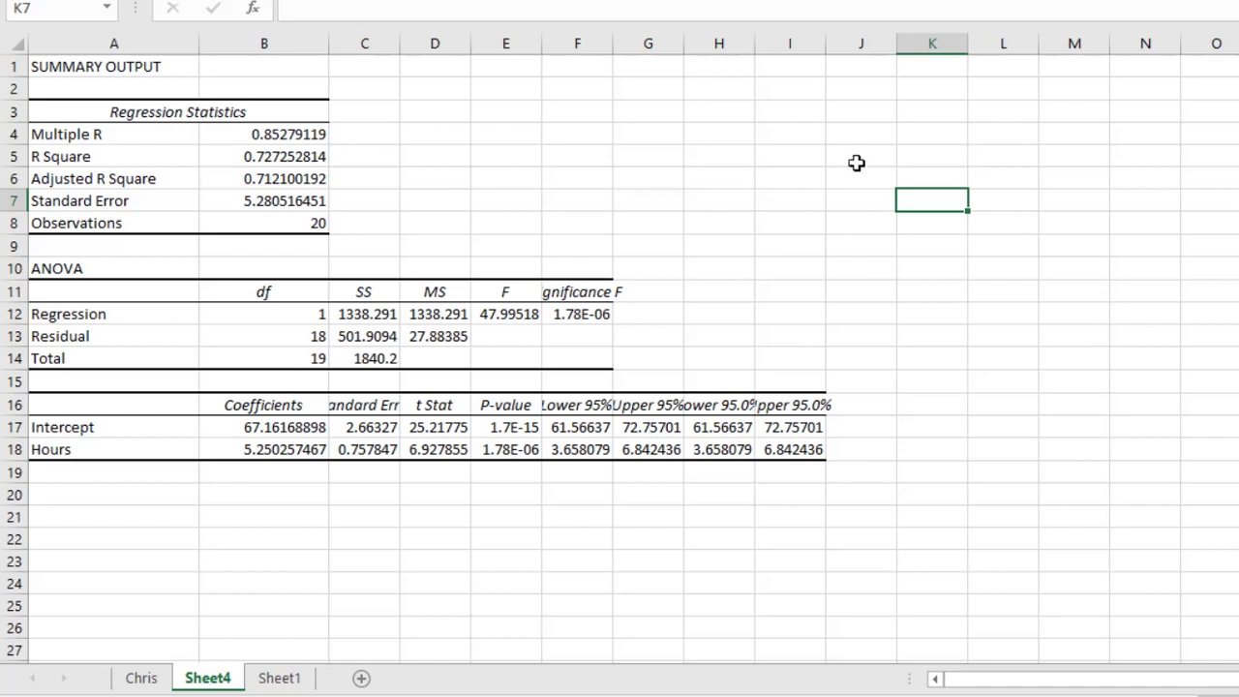
pyautogui.click(830, 128)
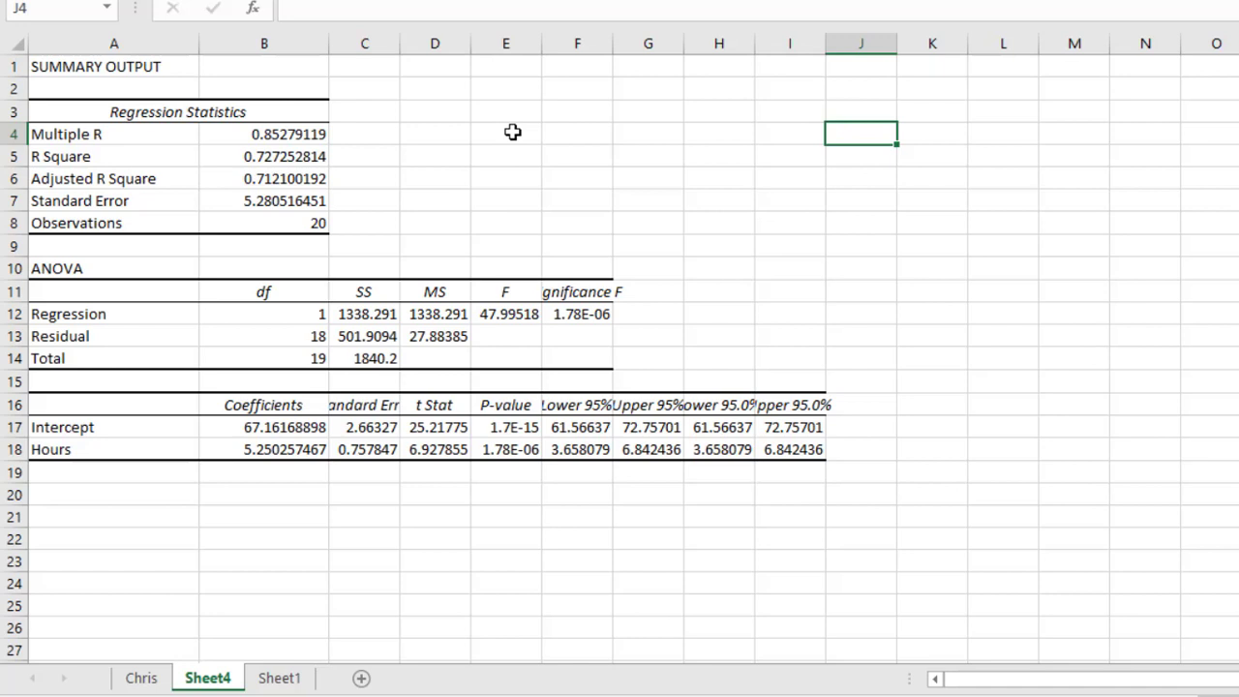
# Highlight the R Square label and value in A5:B5 with a yellow fill.
pyautogui.click(9, 156)
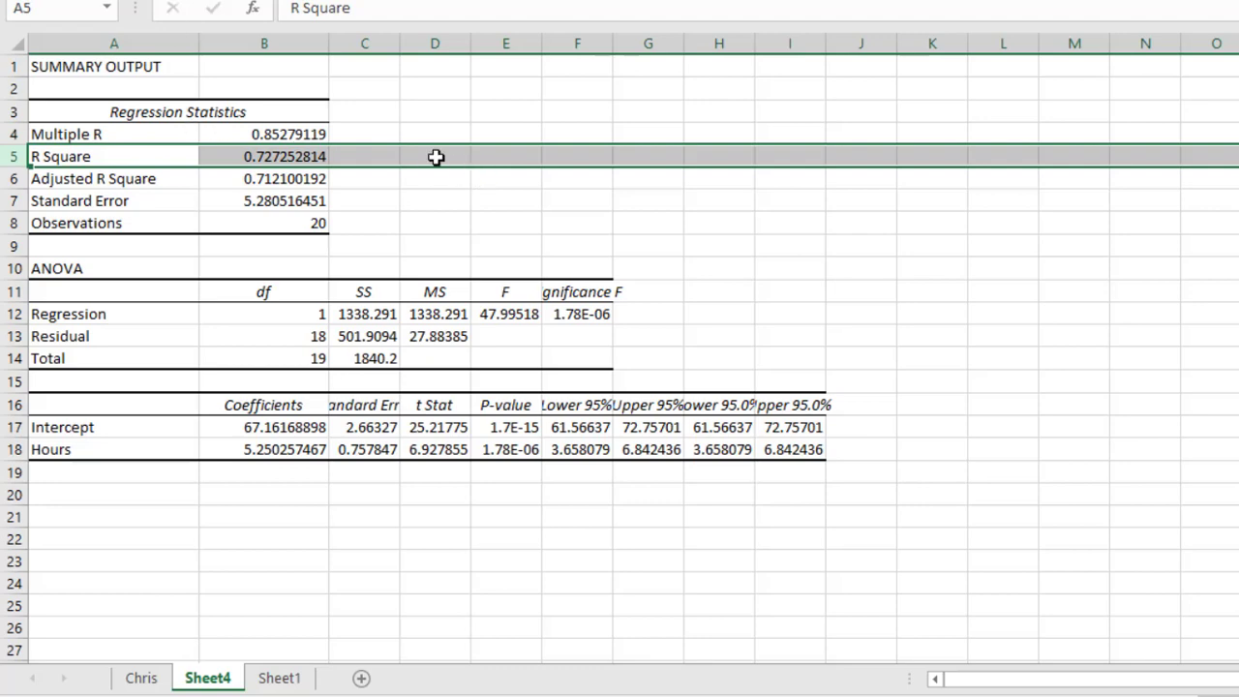
pyautogui.click(392, 156)
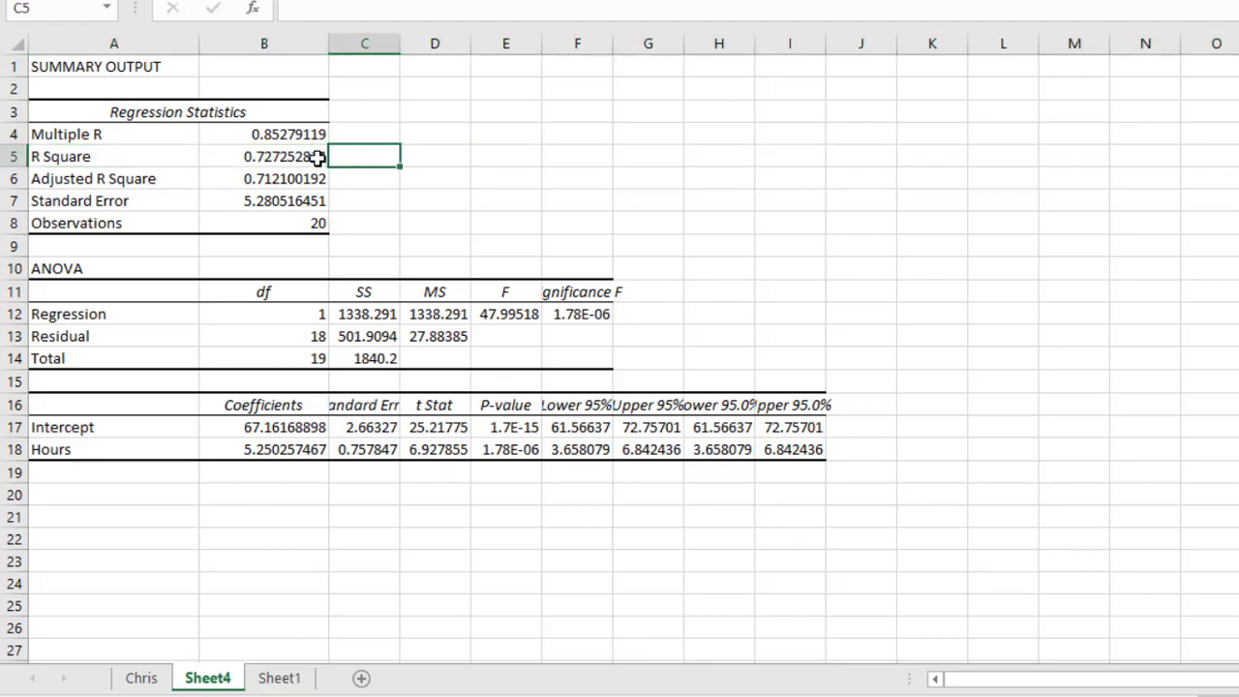
pyautogui.click(318, 157)
pyautogui.moveTo(317, 157); pyautogui.dragTo(48, 159)
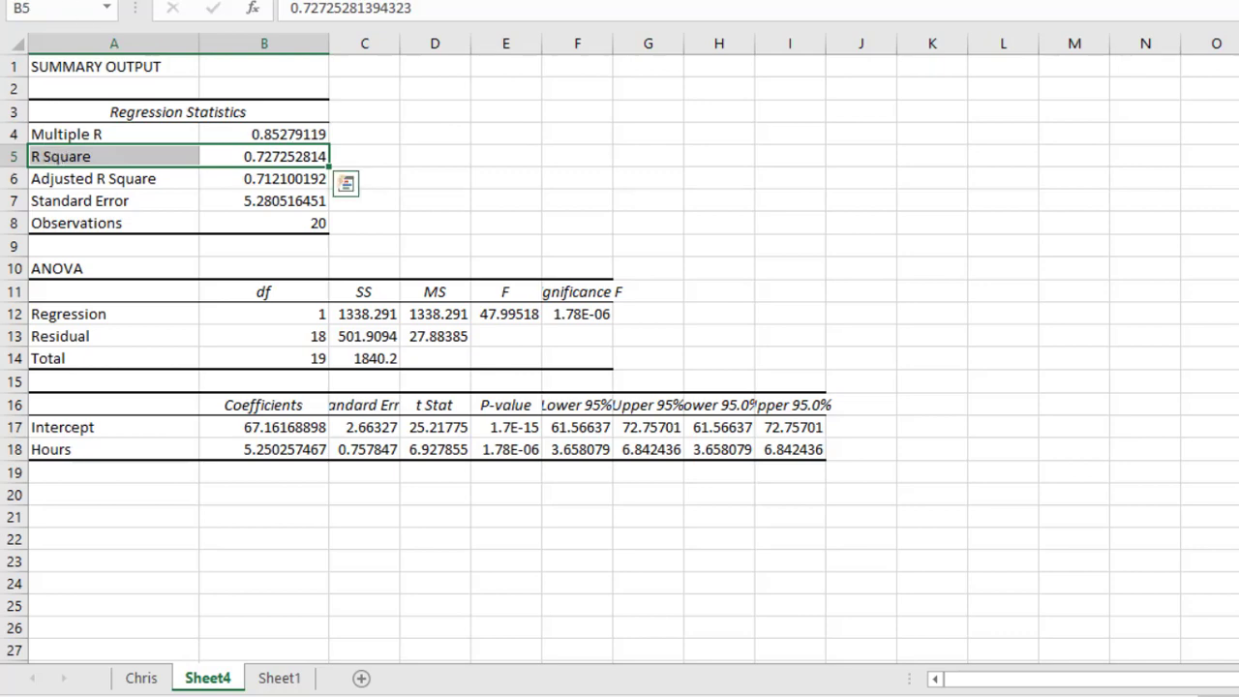
pyautogui.click(82, 1)
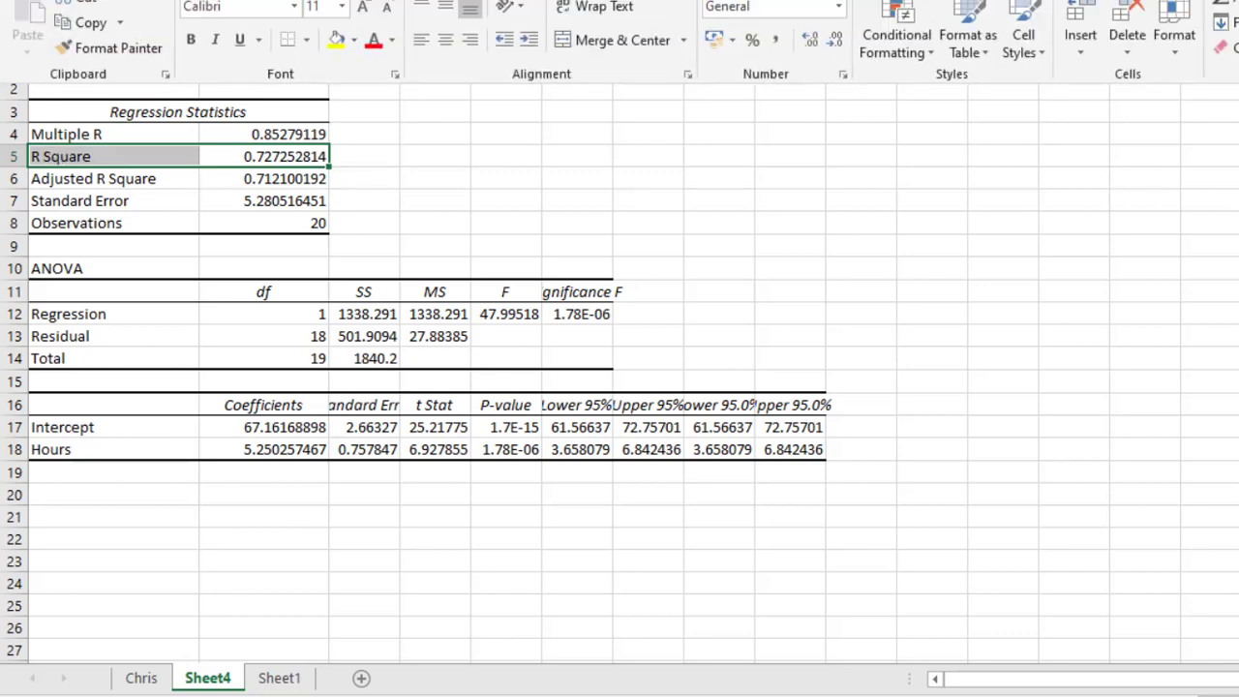
pyautogui.click(355, 44)
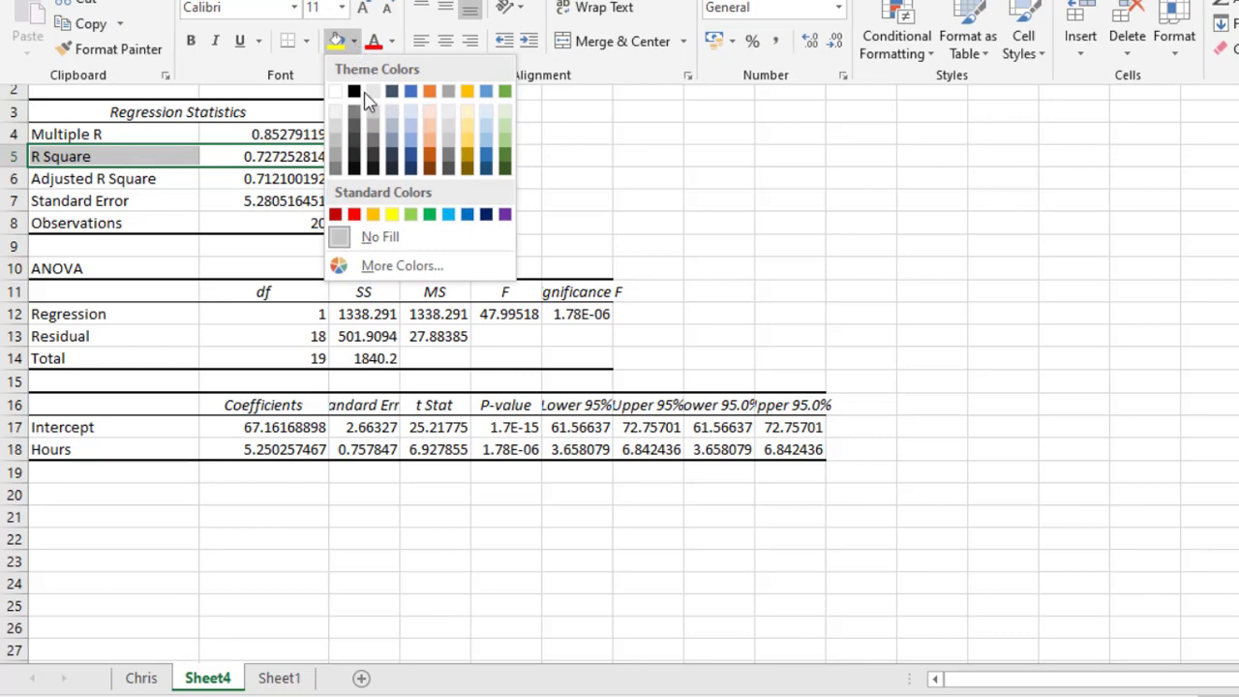
pyautogui.click(392, 216)
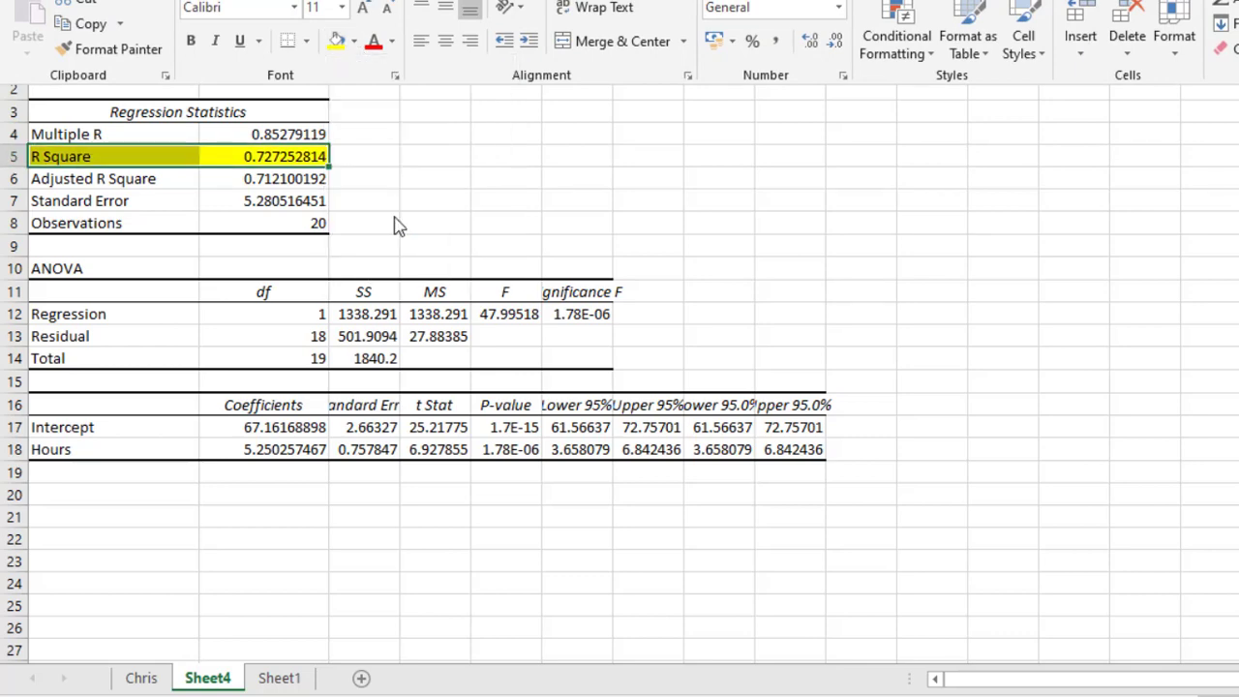
pyautogui.click(612, 165)
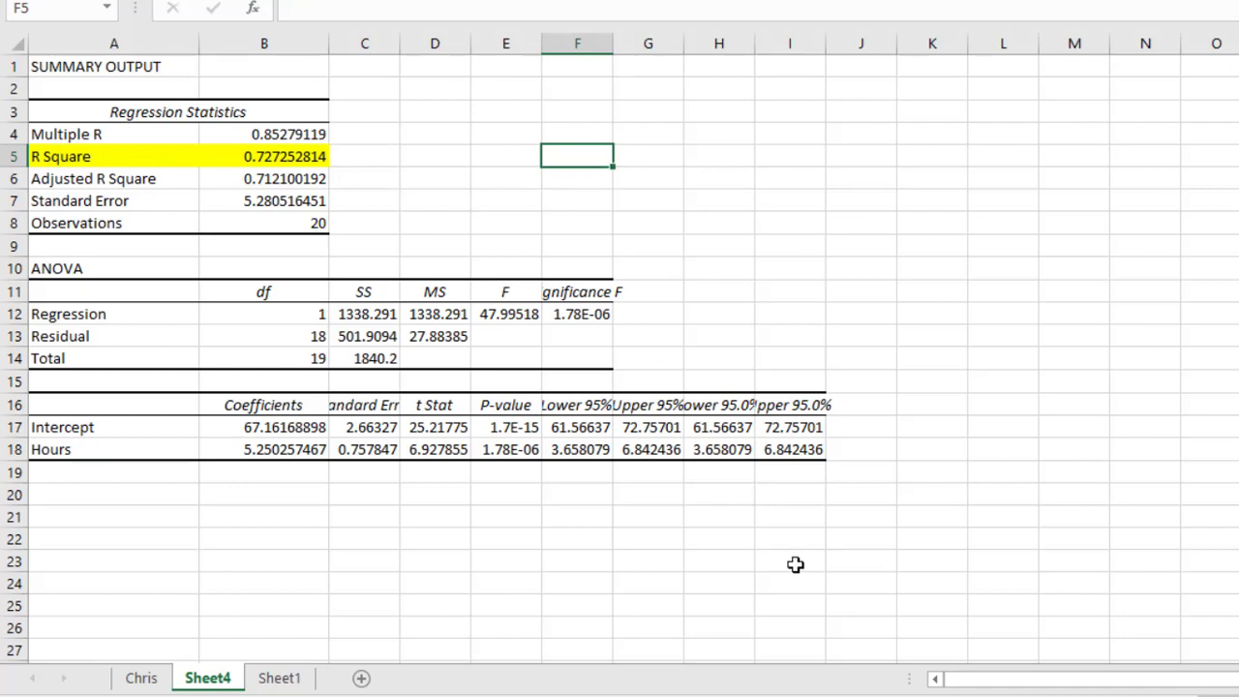
# Enter the label COEFFICIENT OF DETERMINATION in cell D5, in the R Square row of the regression output.
pyautogui.click(730, 696)
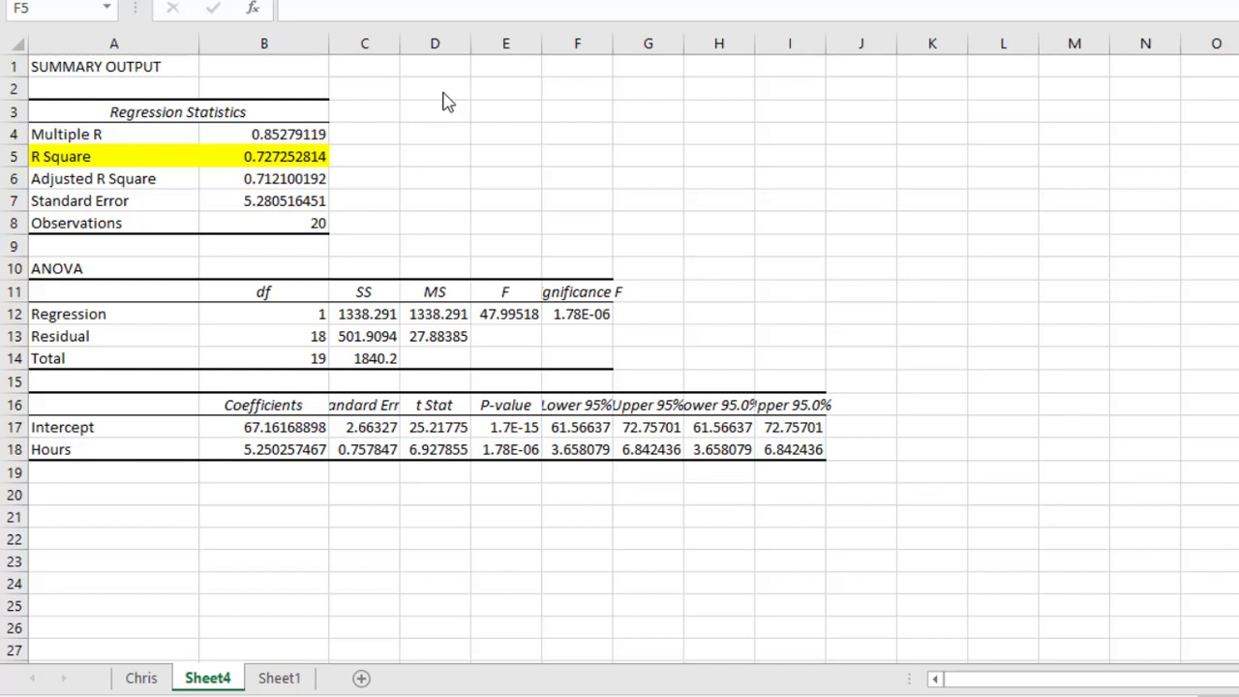
pyautogui.click(424, 153)
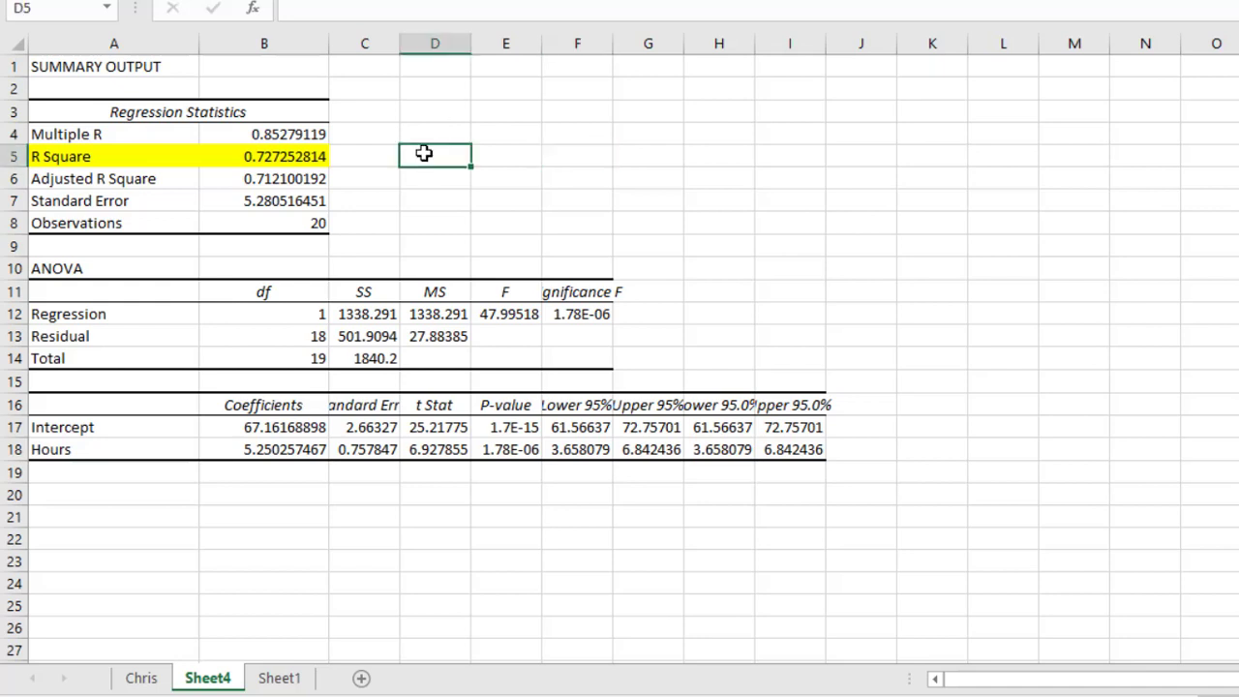
pyautogui.write('COEFFIC')
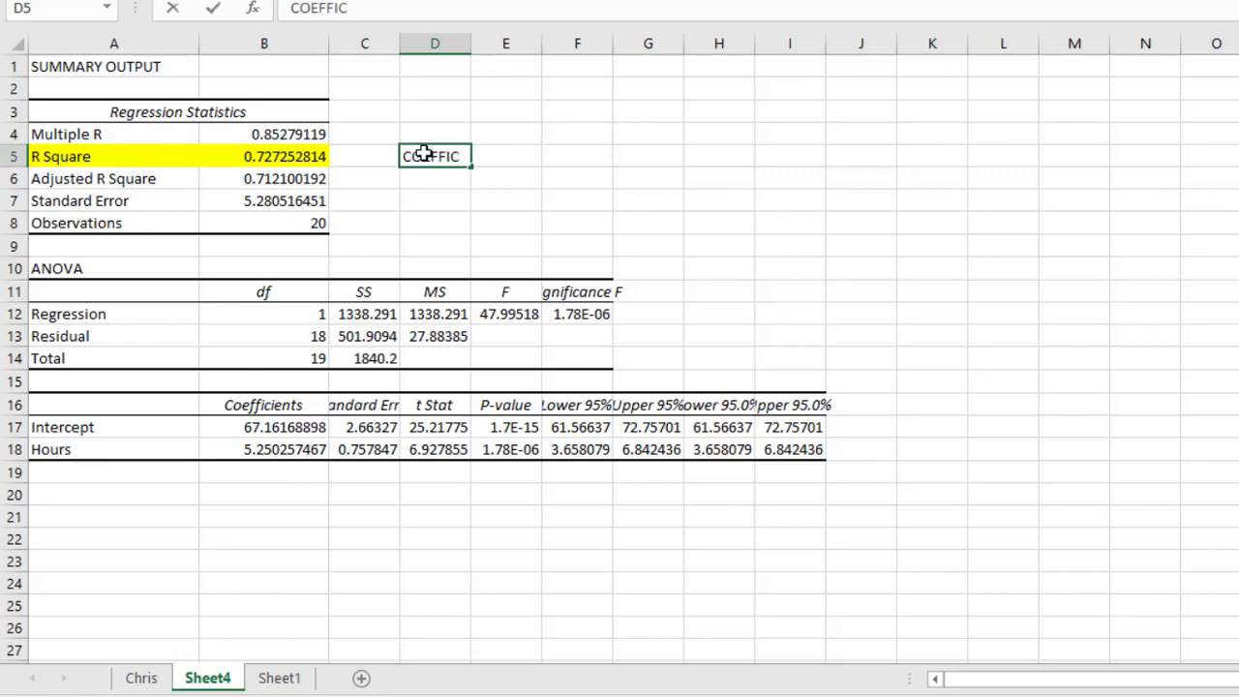
pyautogui.write('IENT OF D')
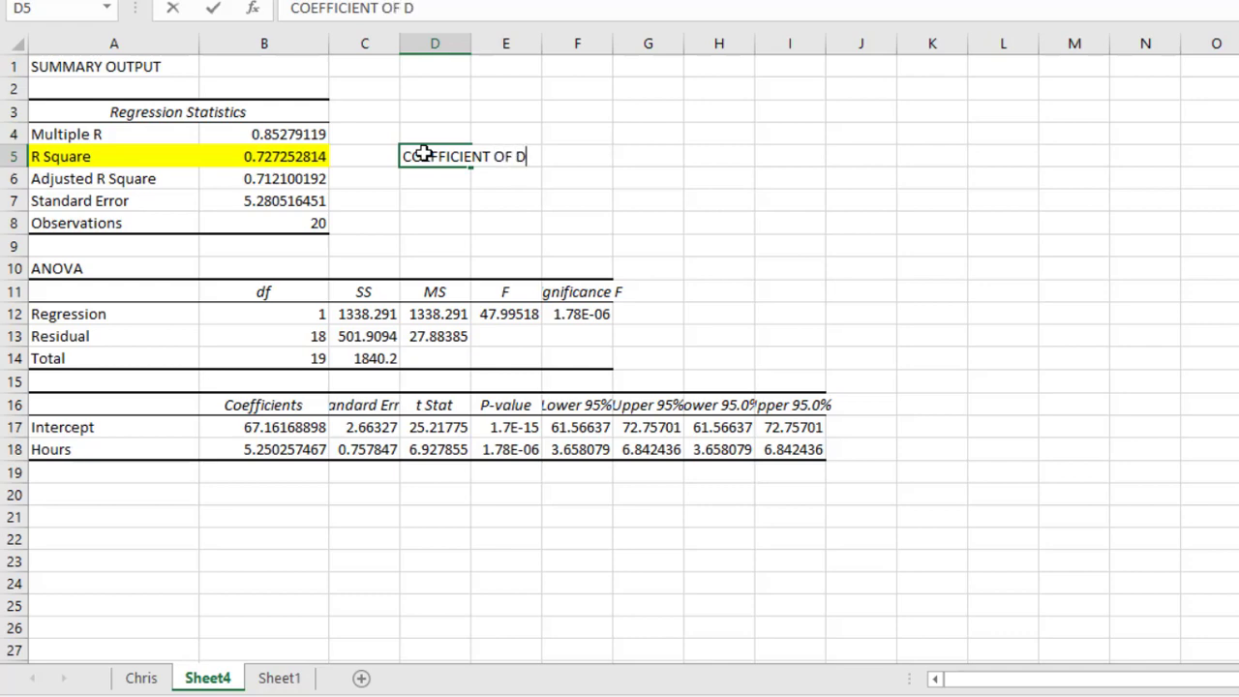
pyautogui.write('ETERMIN')
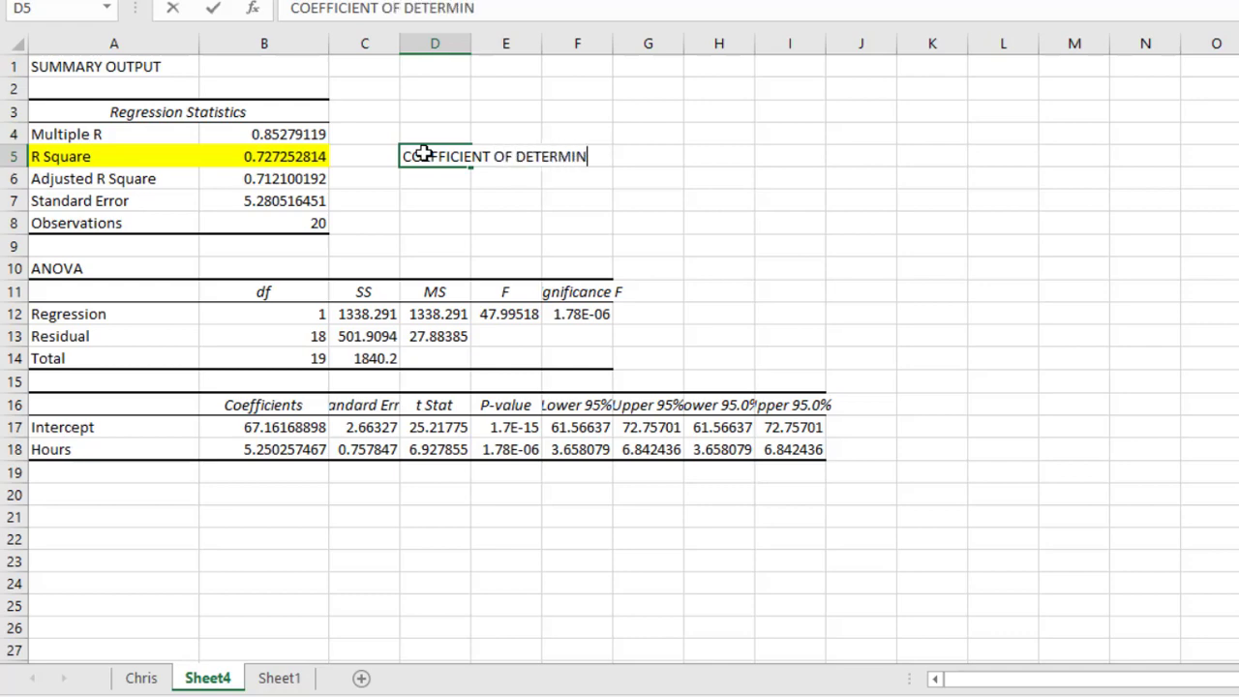
pyautogui.write('ATION')
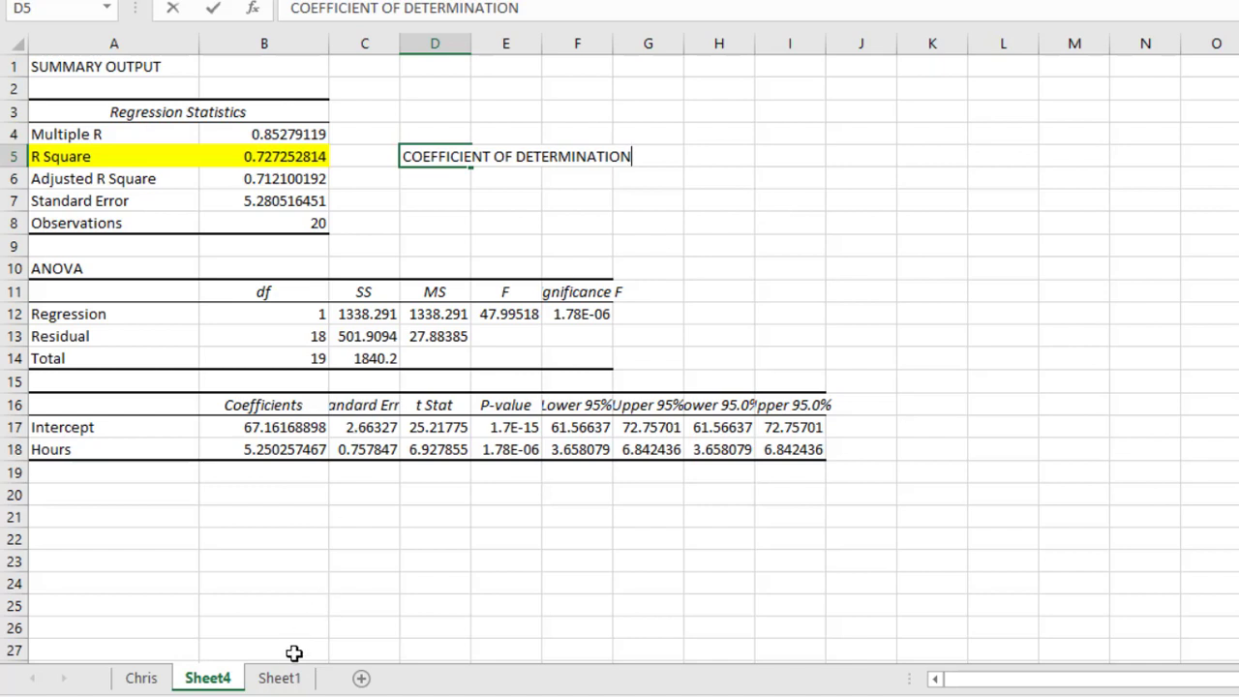
# Check the Sheet1 data and scatter chart, and enter 72.7 % in H5 of Sheet4 as the coefficient of determination.
pyautogui.click(280, 679)
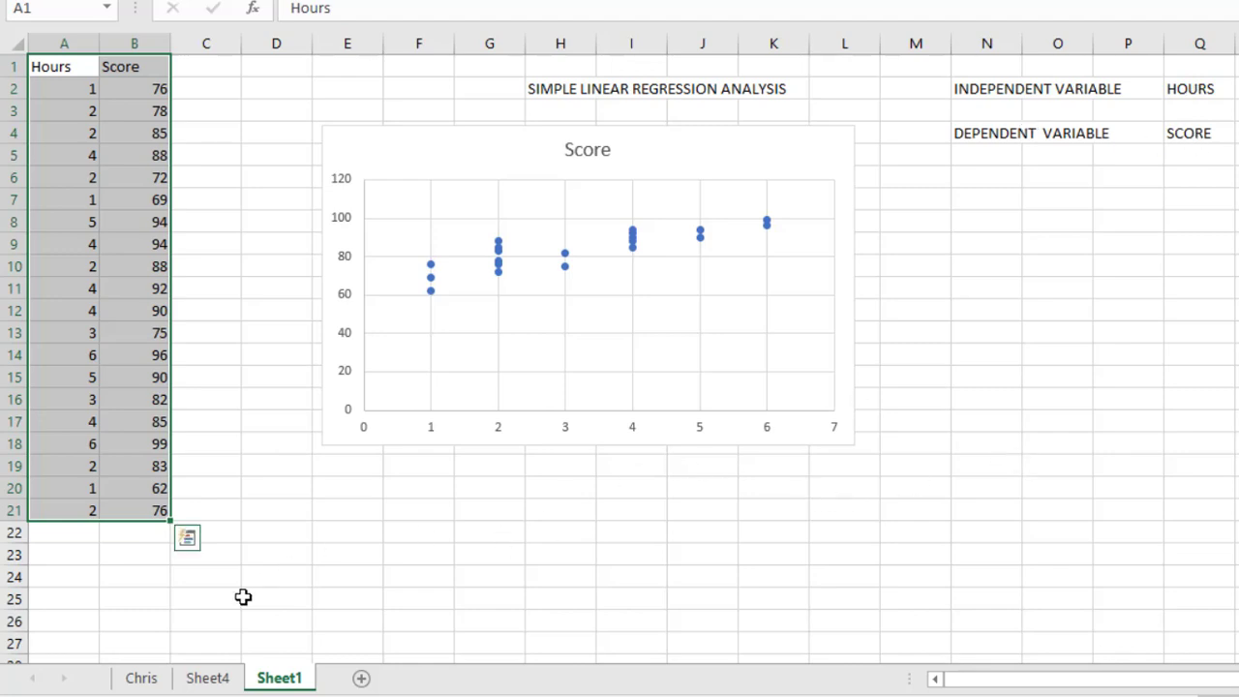
pyautogui.click(210, 679)
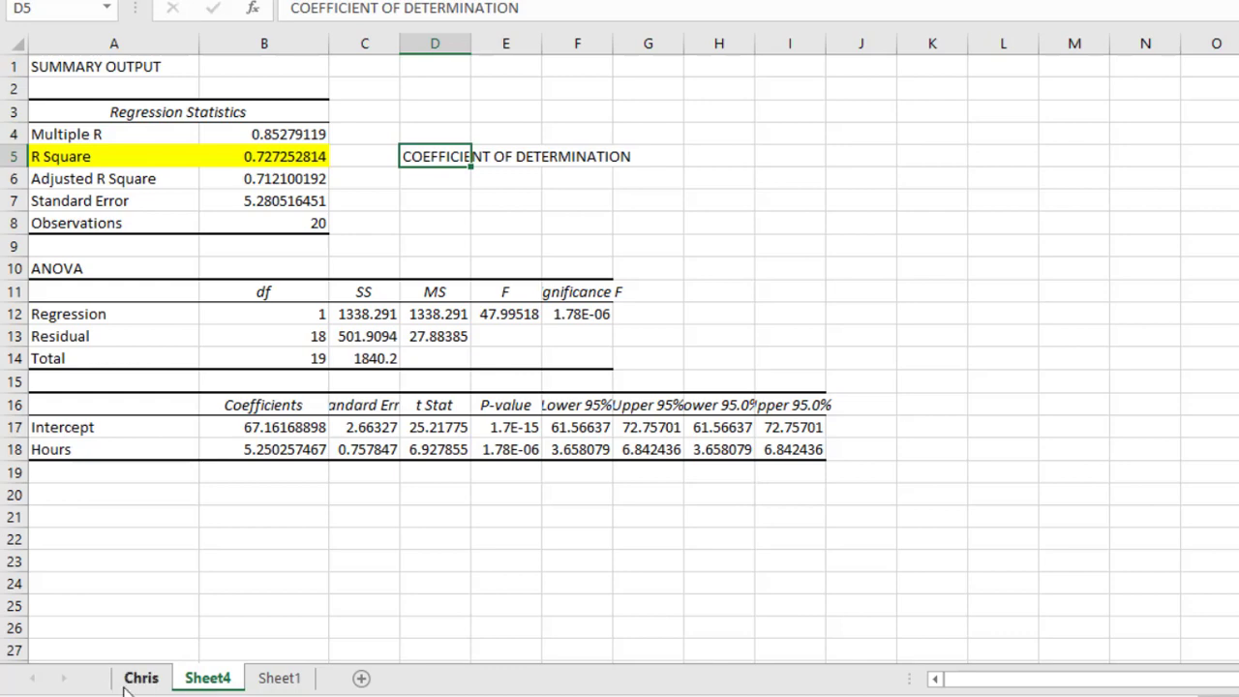
pyautogui.click(271, 679)
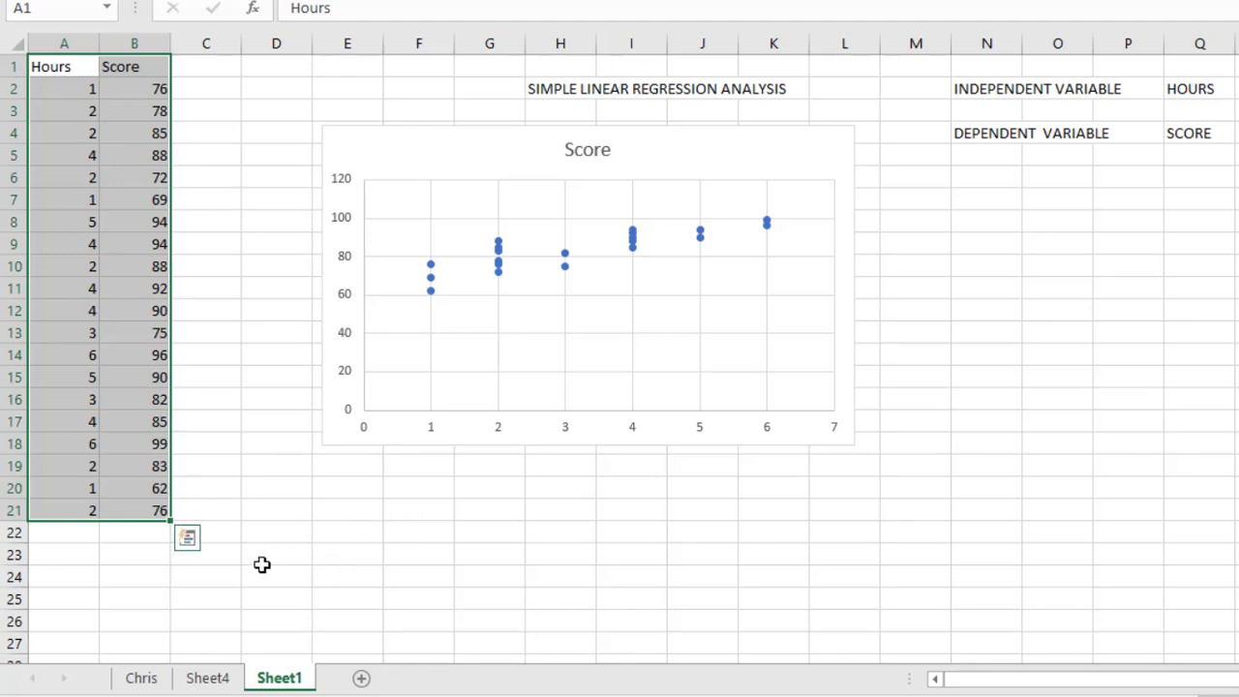
pyautogui.click(208, 679)
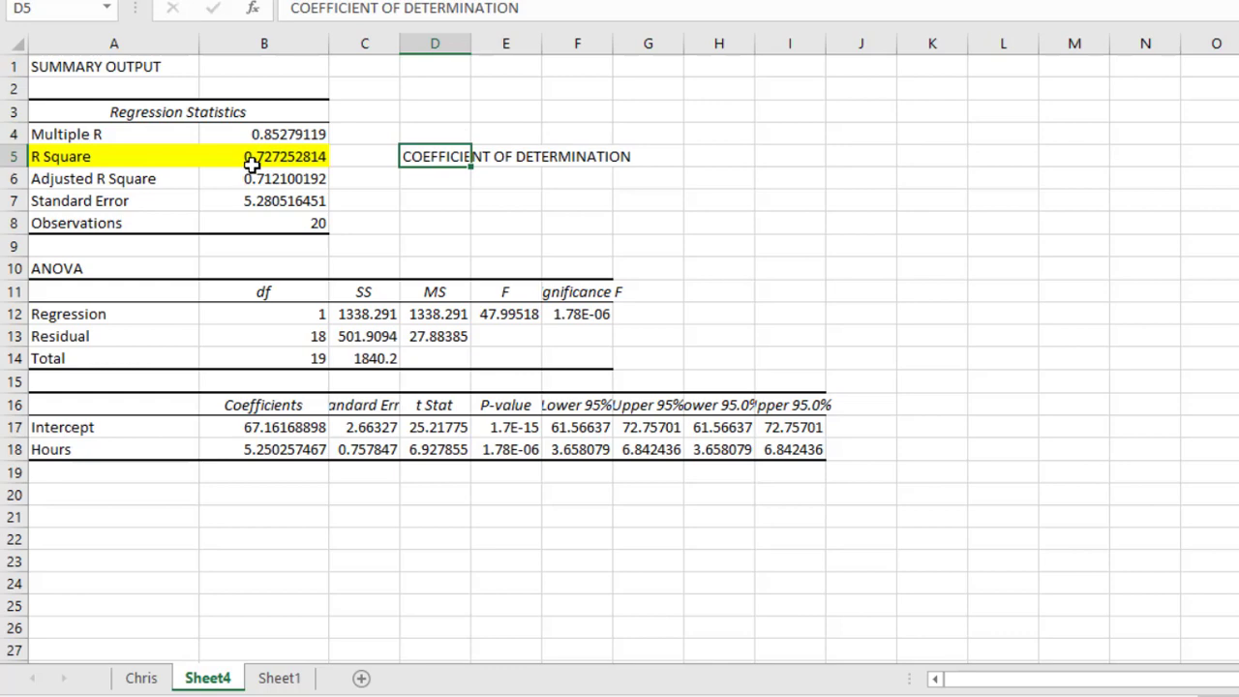
pyautogui.click(736, 158)
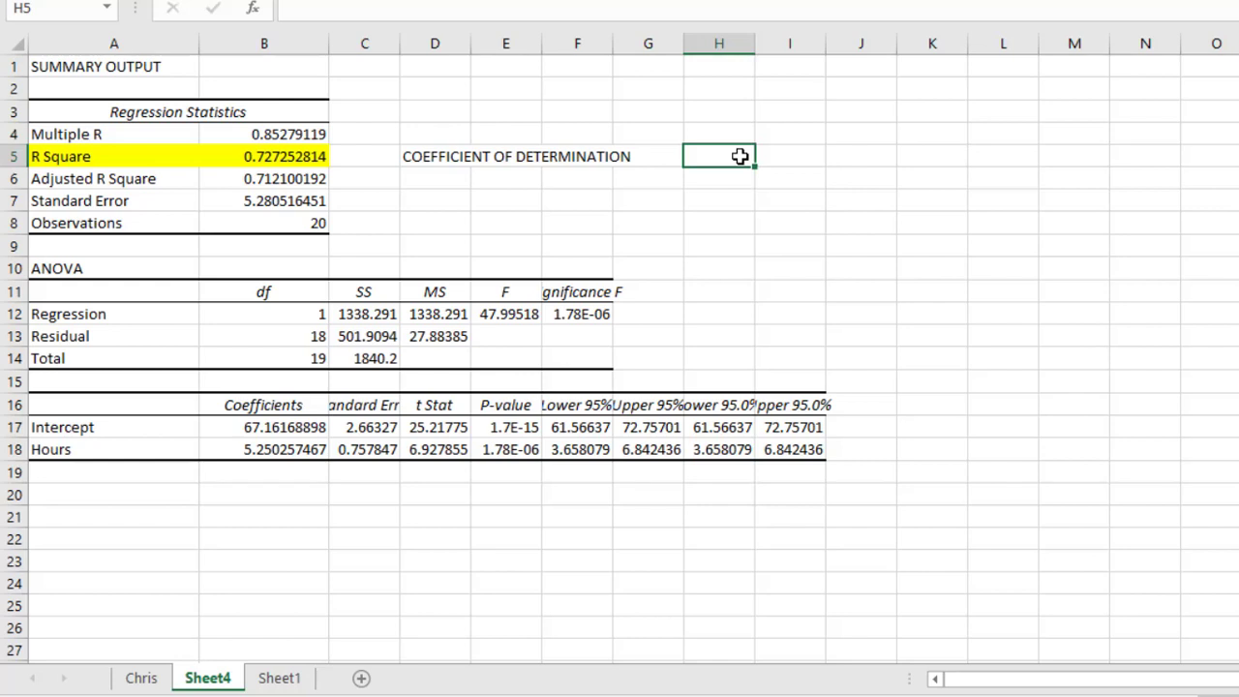
pyautogui.write('72.7 %')
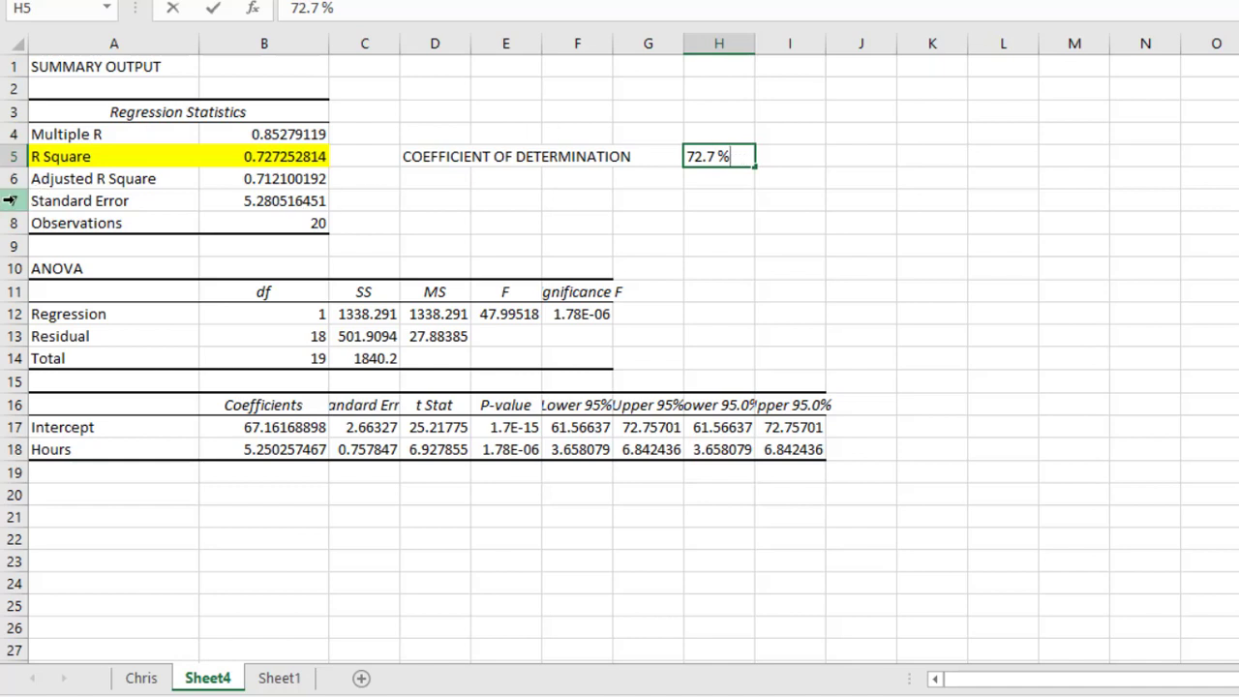
# Highlight the Standard Error label and value in A7:B7 with a yellow fill.
pyautogui.click(46, 202)
pyautogui.moveTo(46, 202); pyautogui.dragTo(258, 201)
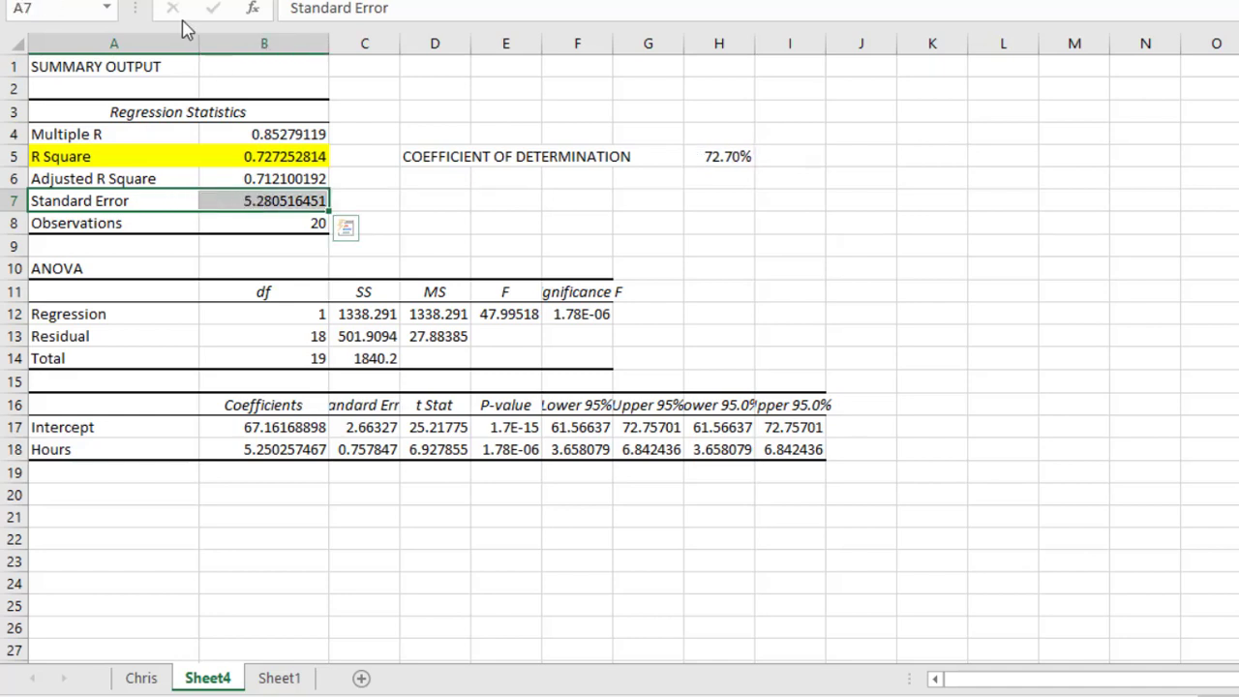
pyautogui.click(81, 0)
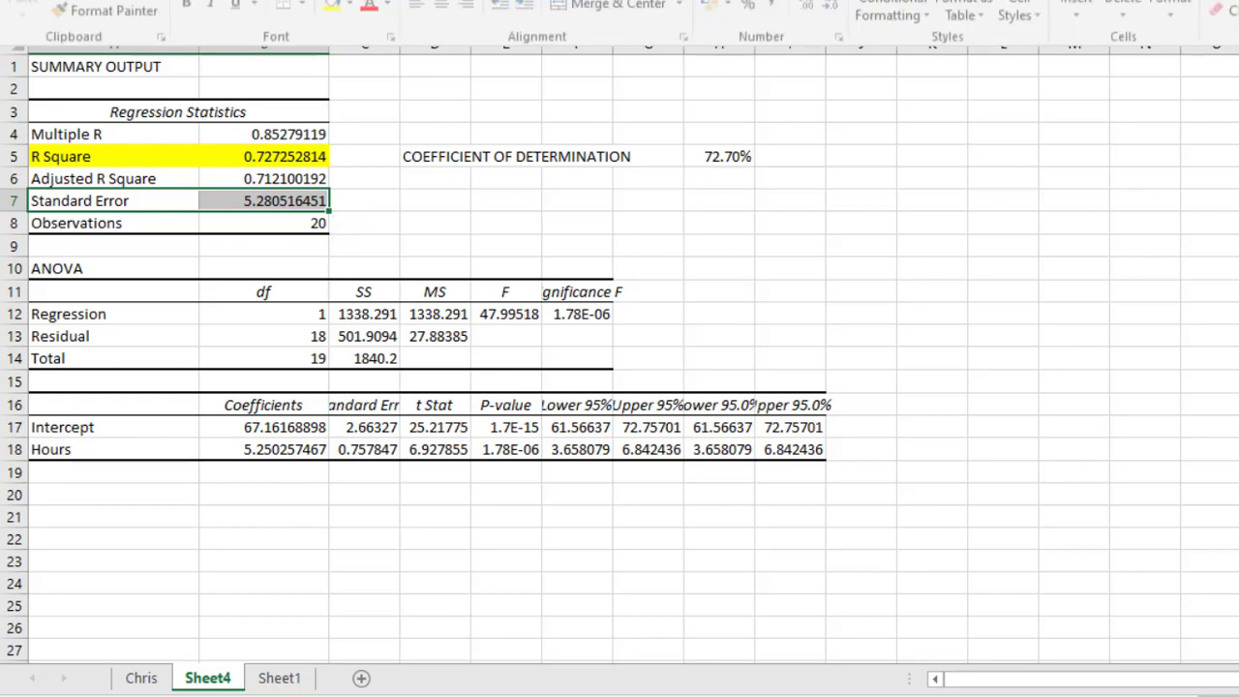
pyautogui.click(354, 43)
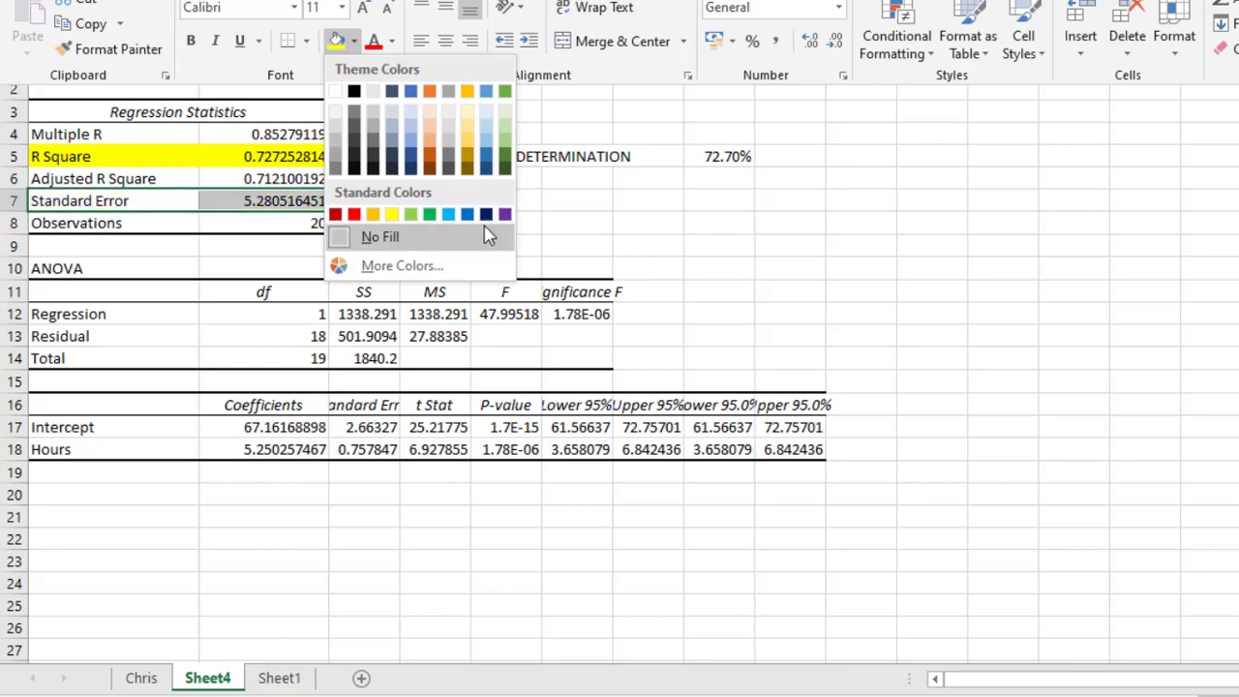
pyautogui.click(392, 216)
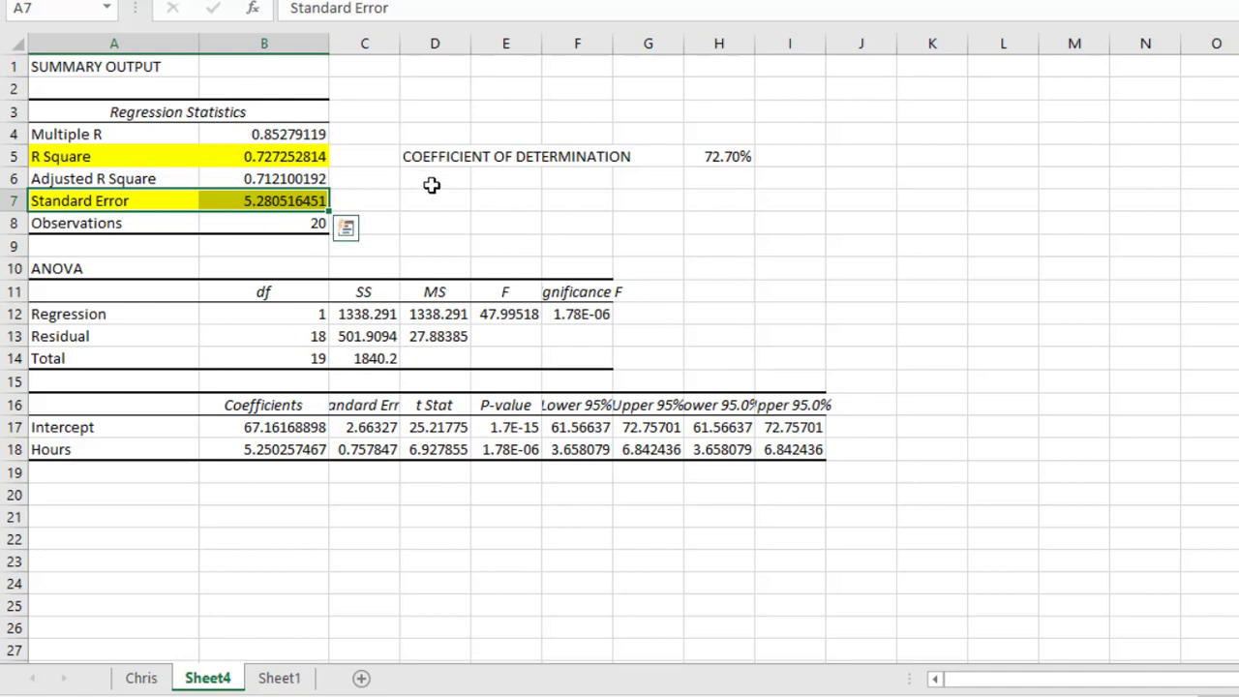
pyautogui.click(432, 203)
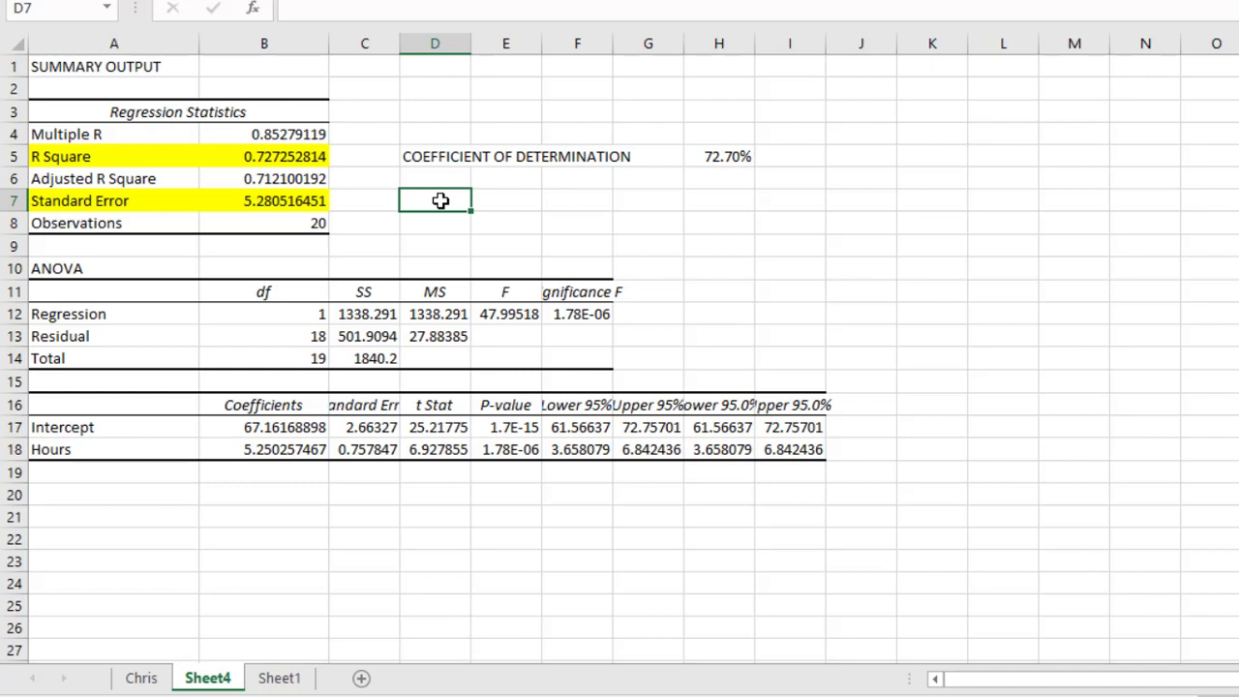
# Add a linear trendline to the Score series in the scatter chart on Sheet1.
pyautogui.click(280, 679)
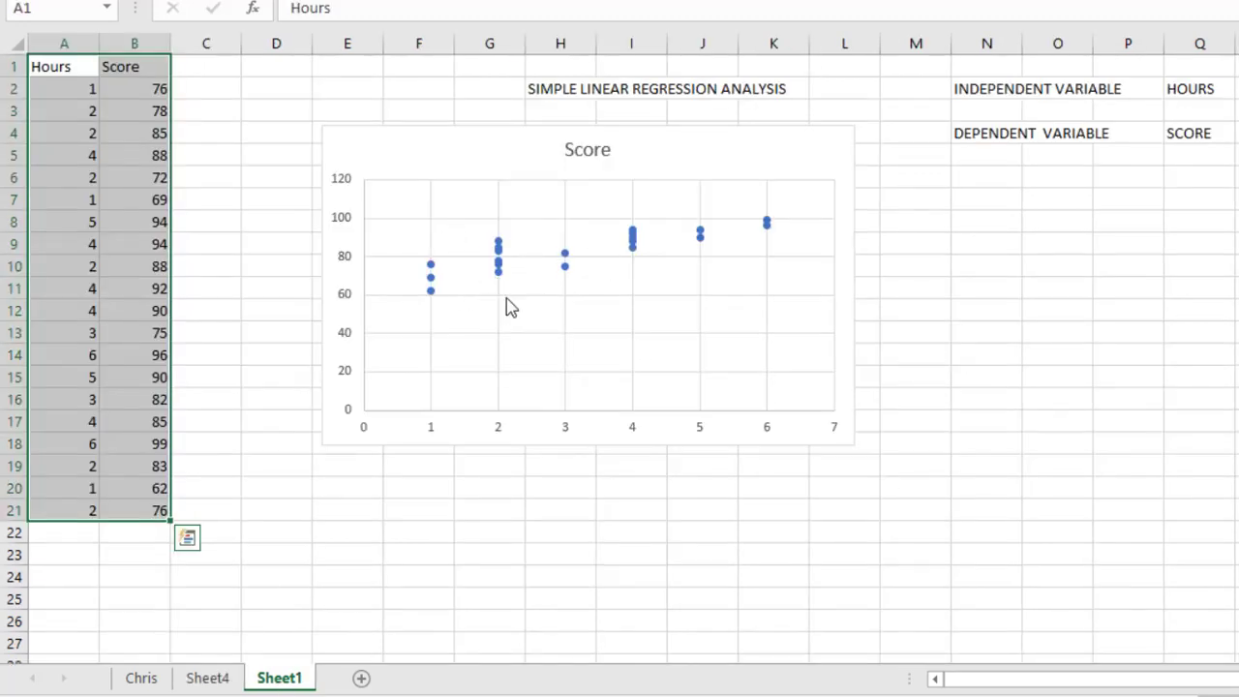
pyautogui.moveTo(431, 297)
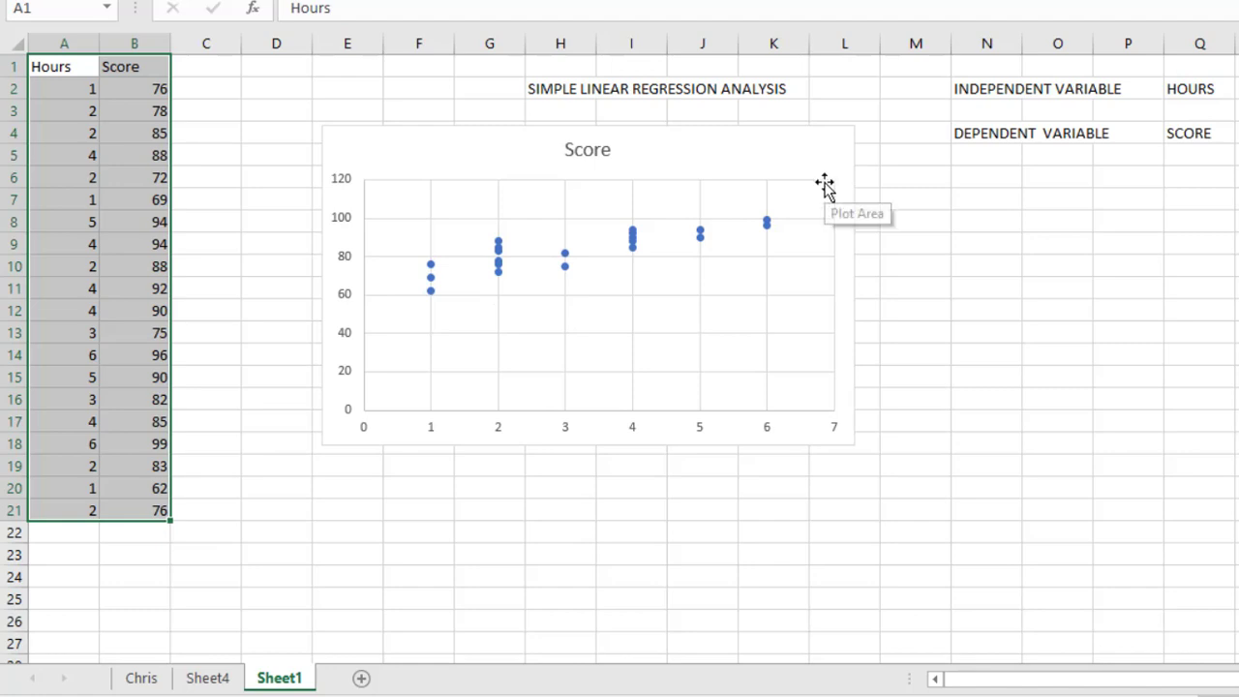
pyautogui.moveTo(568, 278)
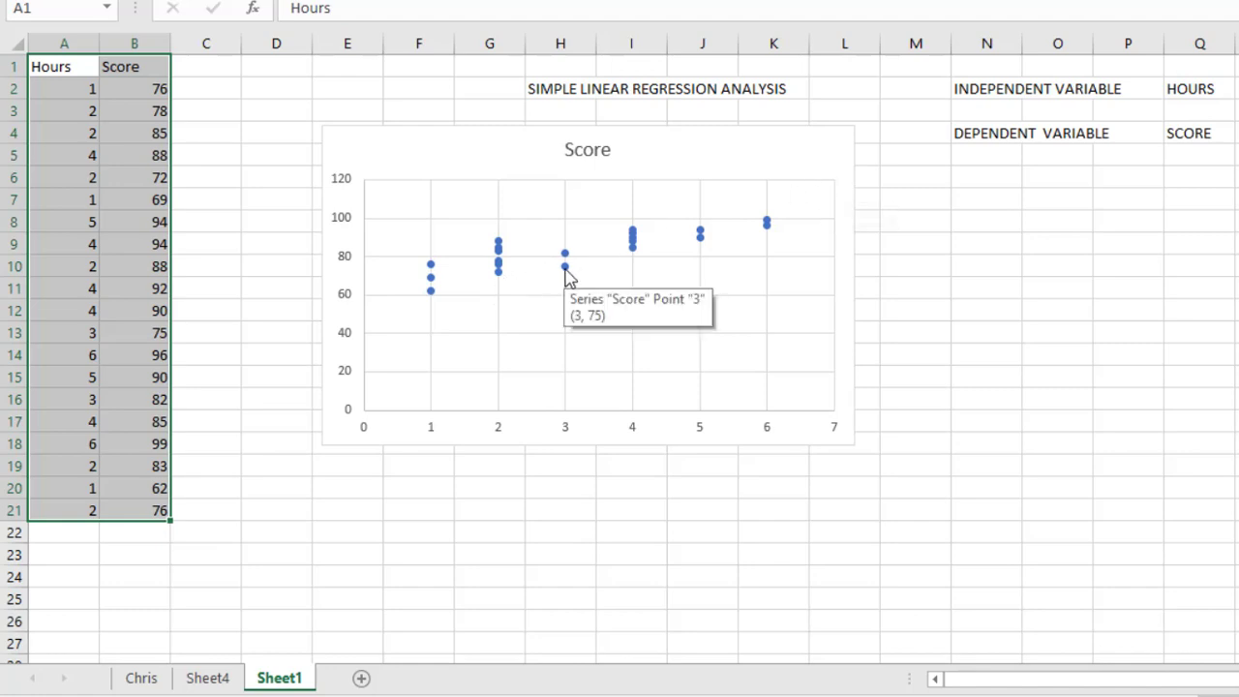
pyautogui.click(568, 278)
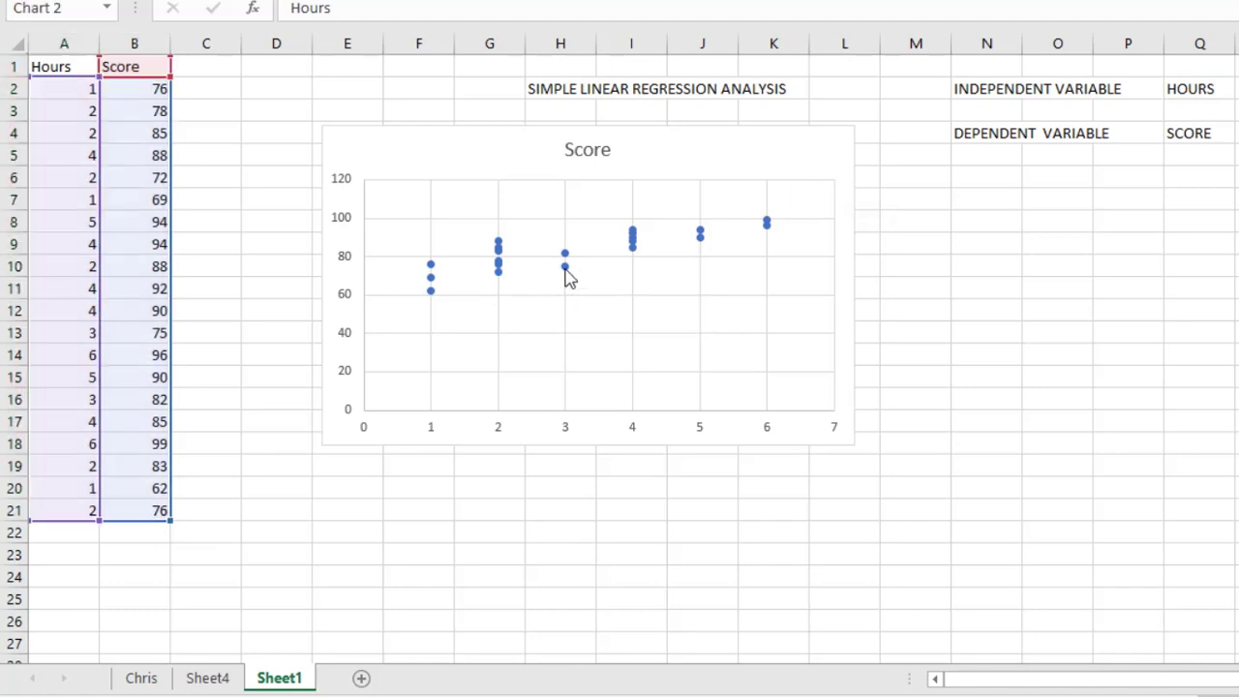
pyautogui.rightClick(567, 278)
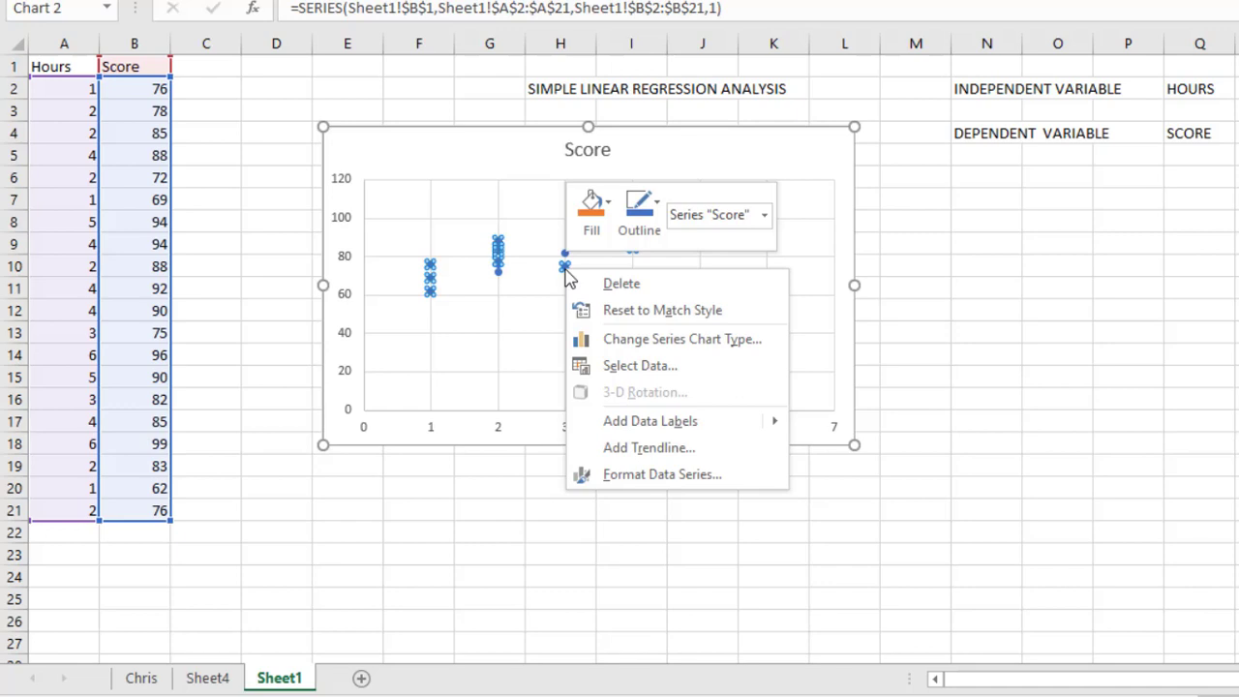
pyautogui.click(630, 448)
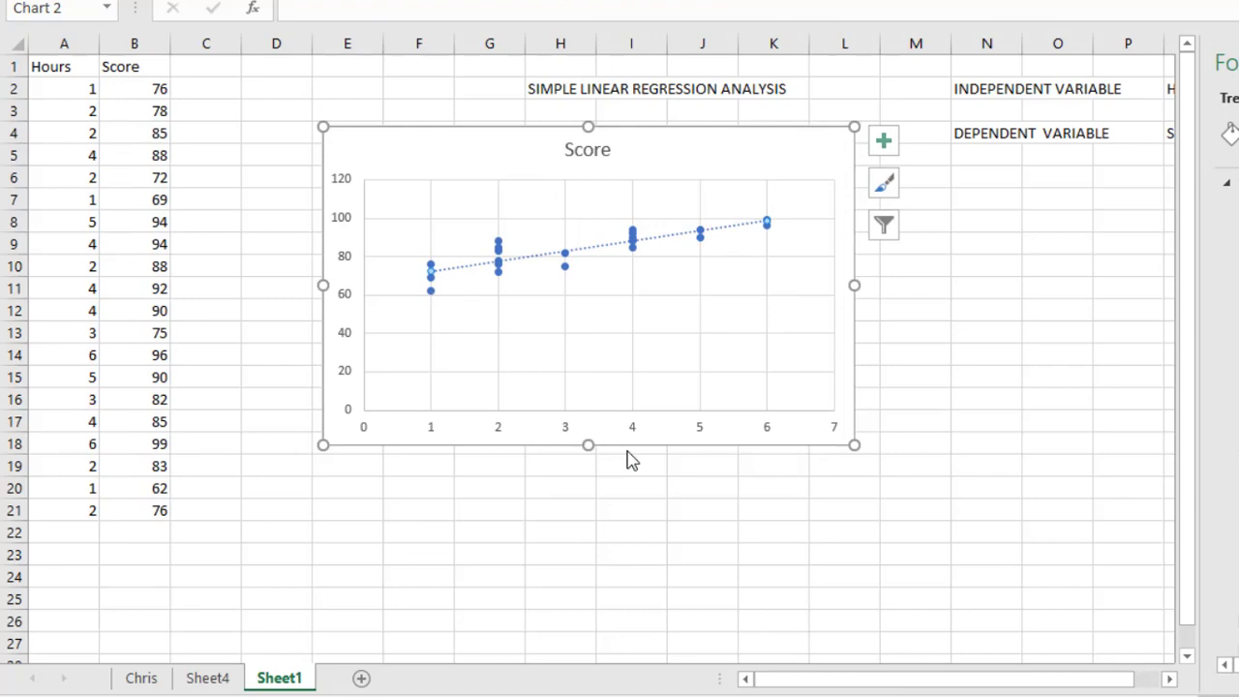
pyautogui.click(977, 405)
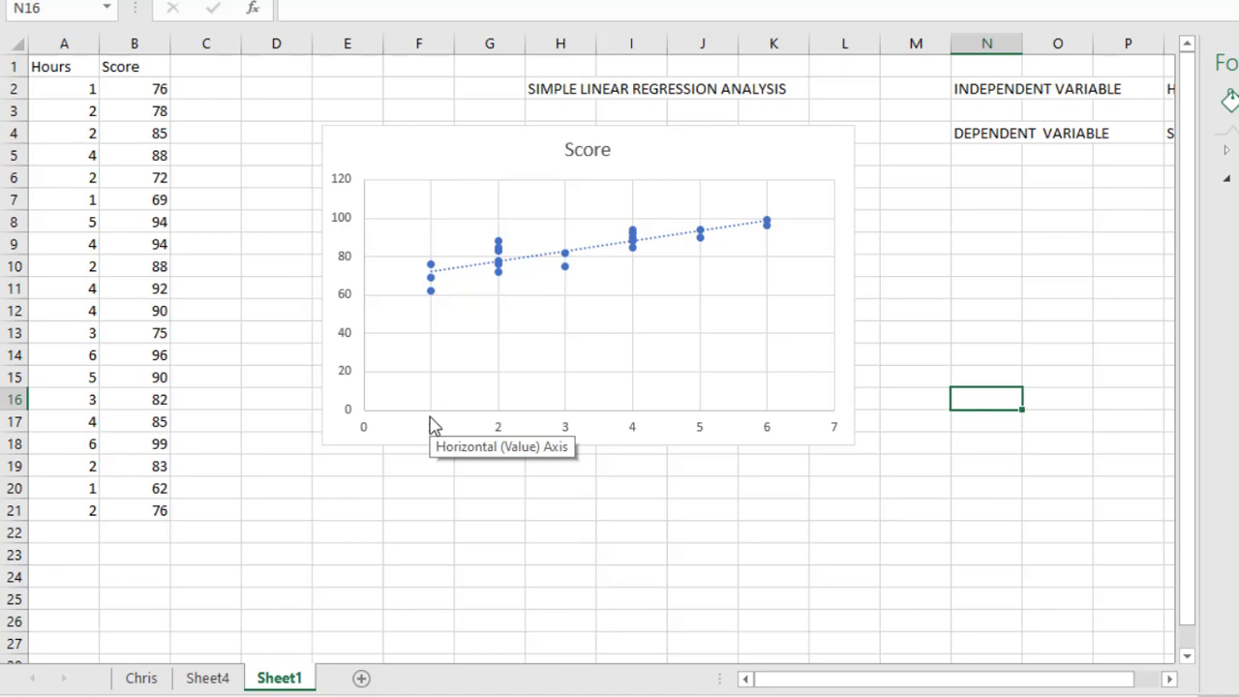
# Examine how far the scatter points at 1 and 2 hours on Sheet1 lie from the trendline.
pyautogui.click(208, 681)
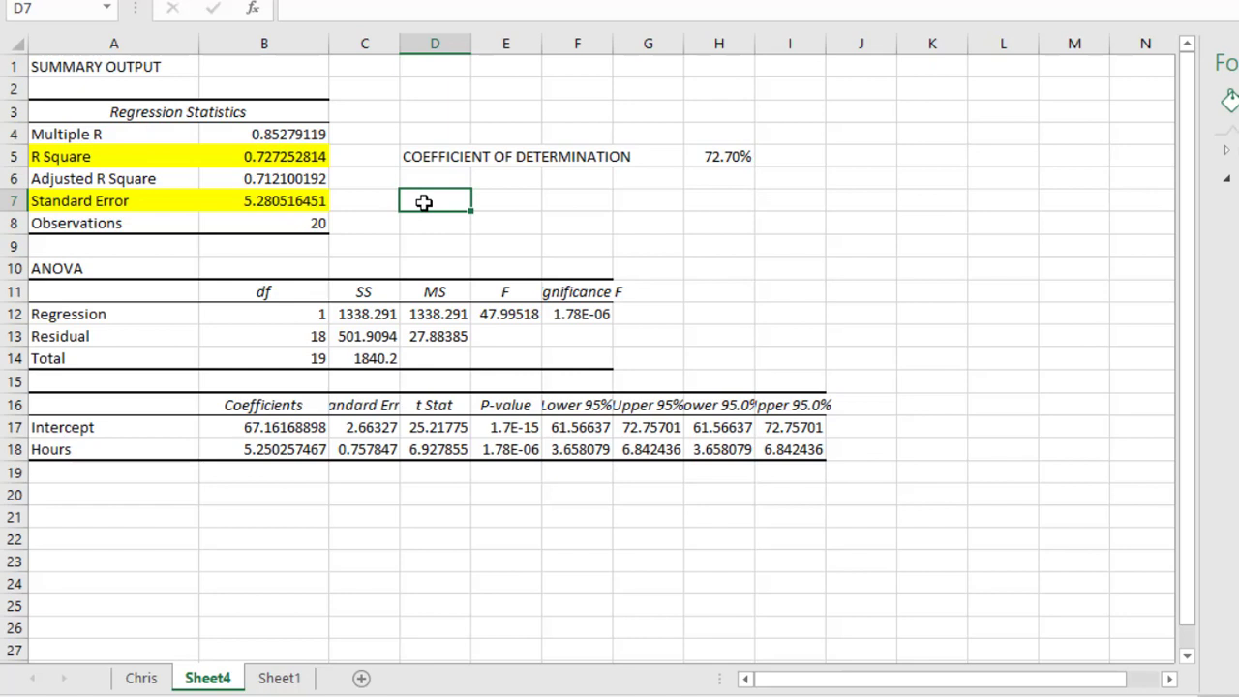
pyautogui.click(283, 681)
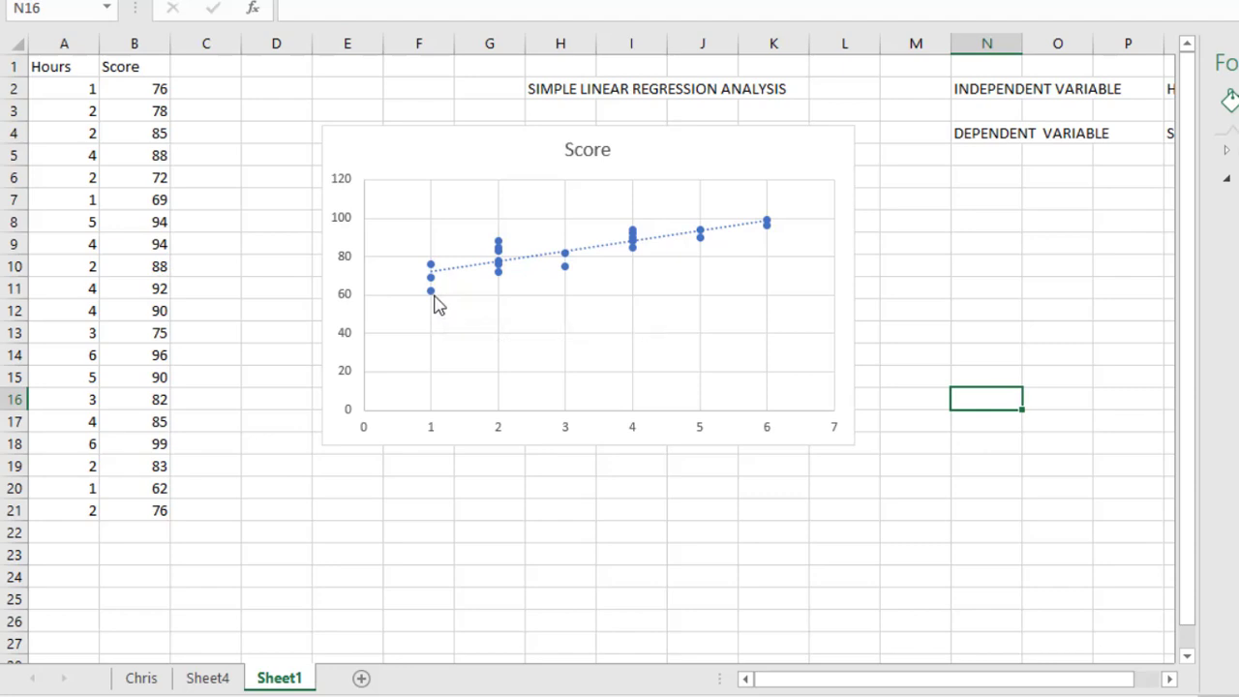
pyautogui.moveTo(433, 301)
pyautogui.moveTo(433, 278)
pyautogui.moveTo(501, 278)
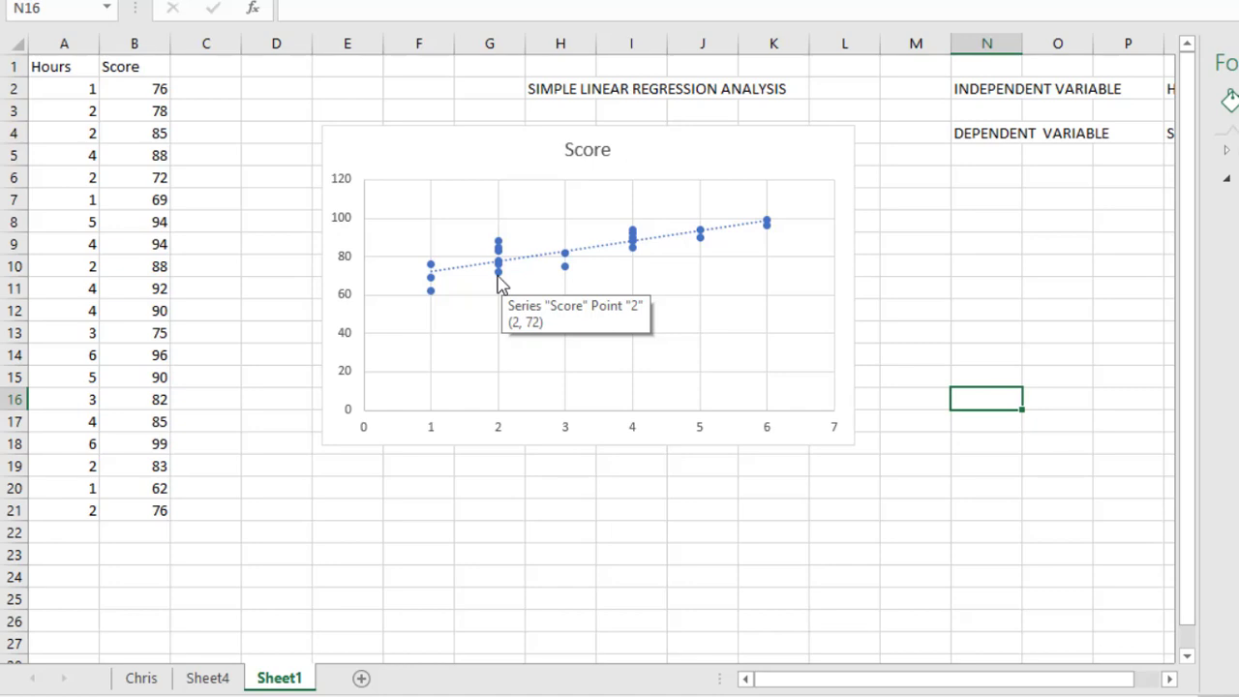
pyautogui.moveTo(499, 247)
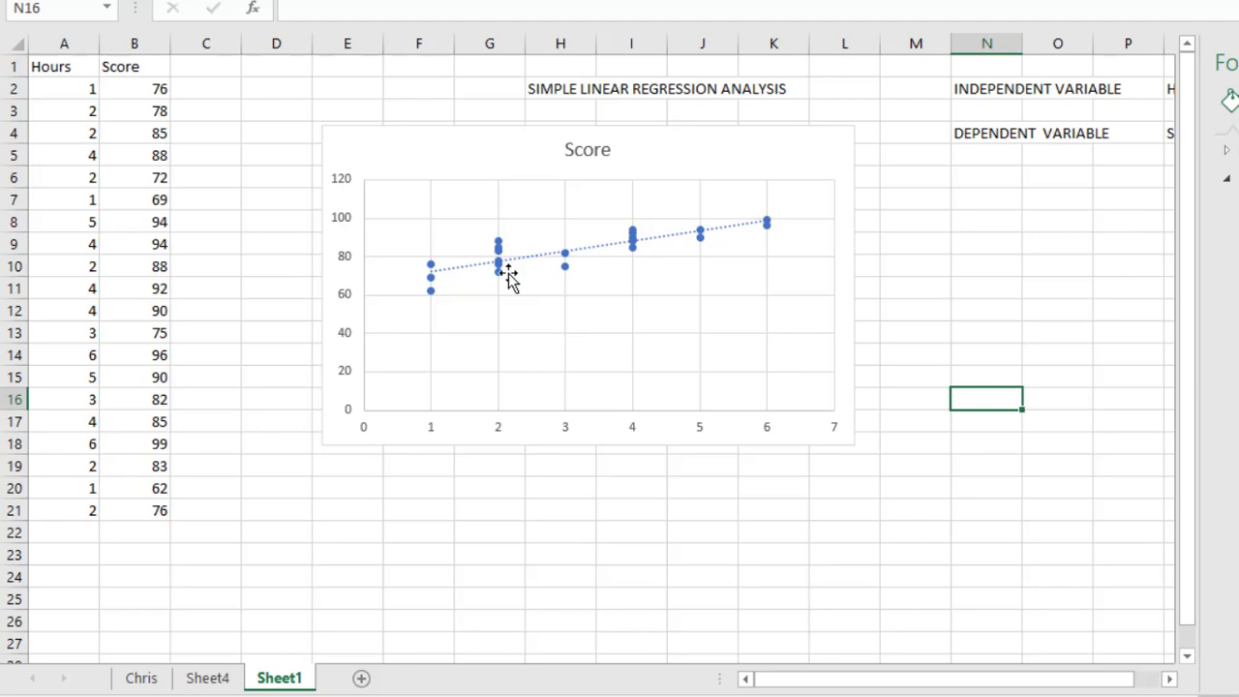
# On Sheet4, enter the label STANDARD ERROR in D7 and its value 5.28 in H7.
pyautogui.click(209, 680)
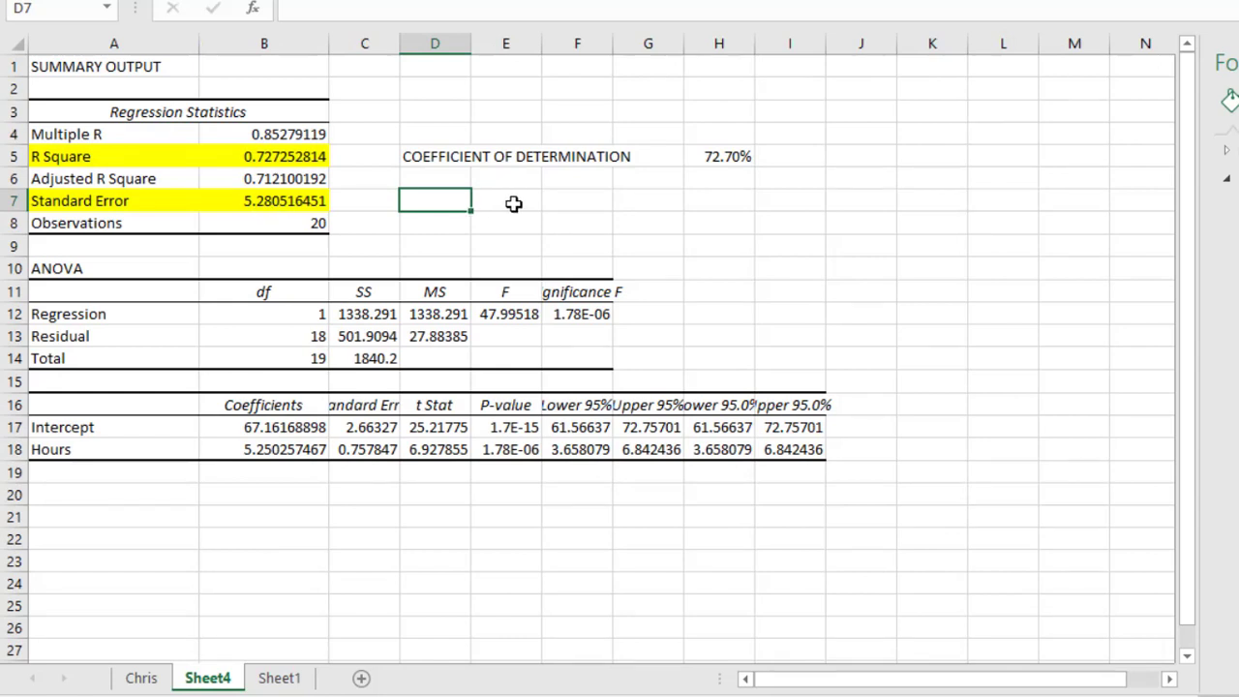
pyautogui.write('STANDA')
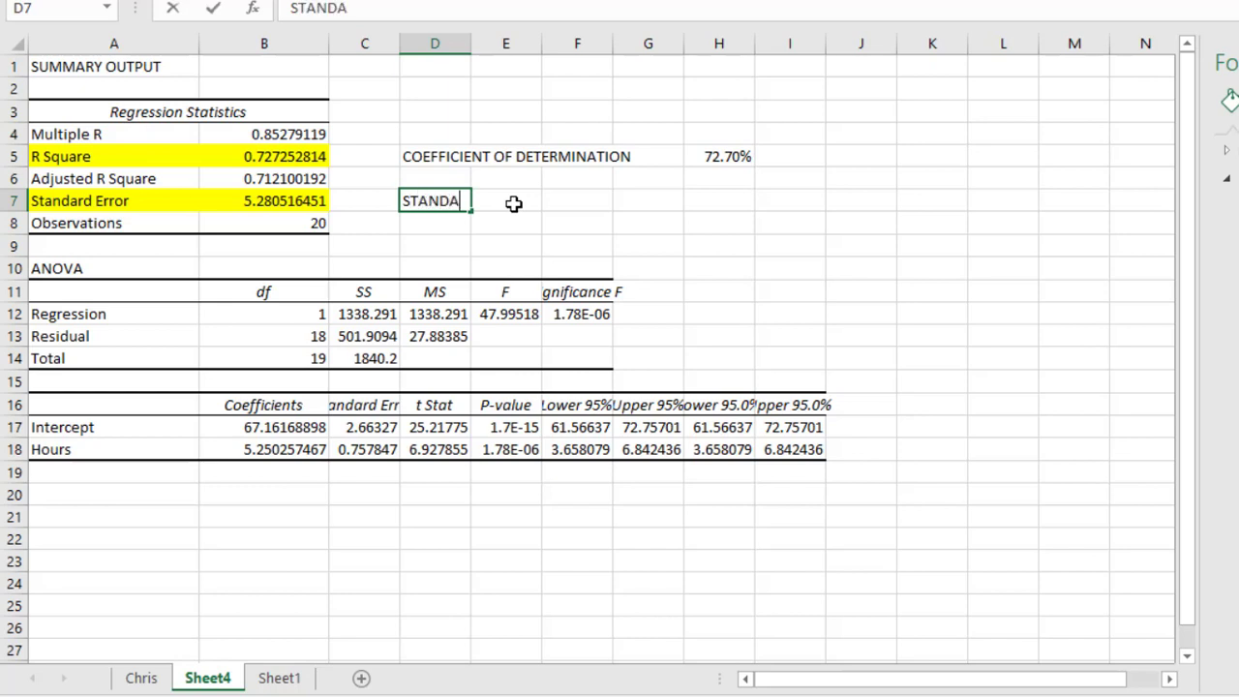
pyautogui.write('RD ER')
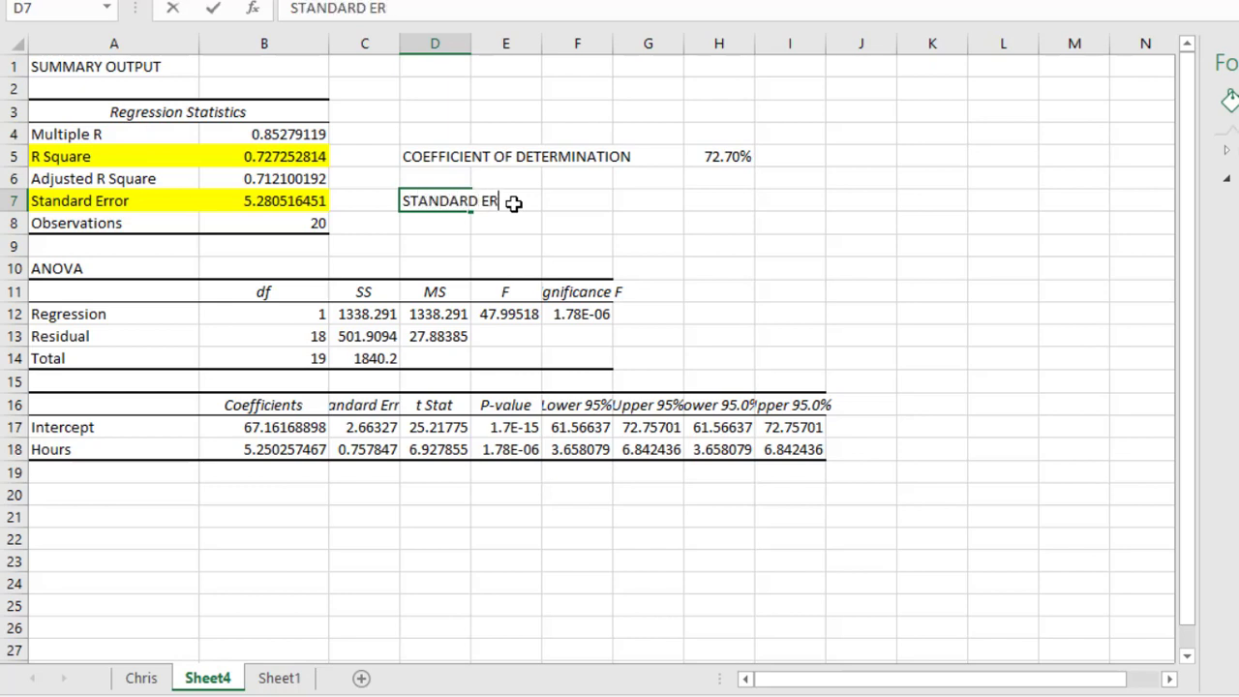
pyautogui.write('ROR')
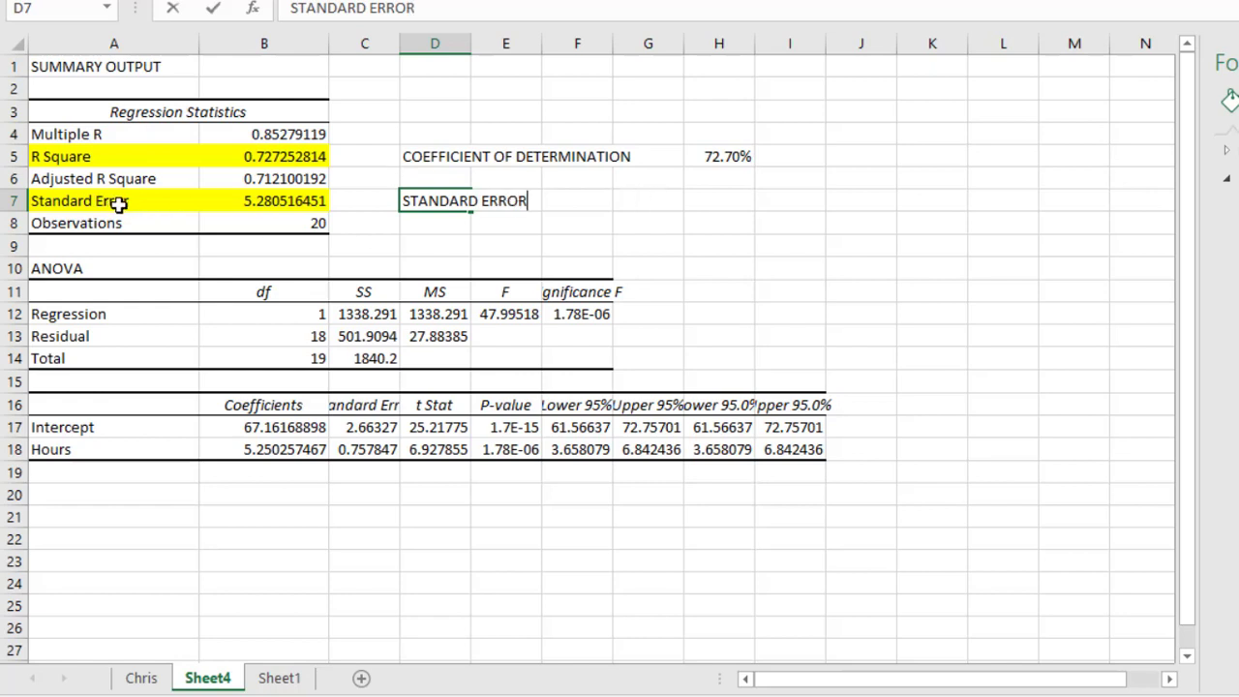
pyautogui.click(703, 202)
pyautogui.write('5.2')
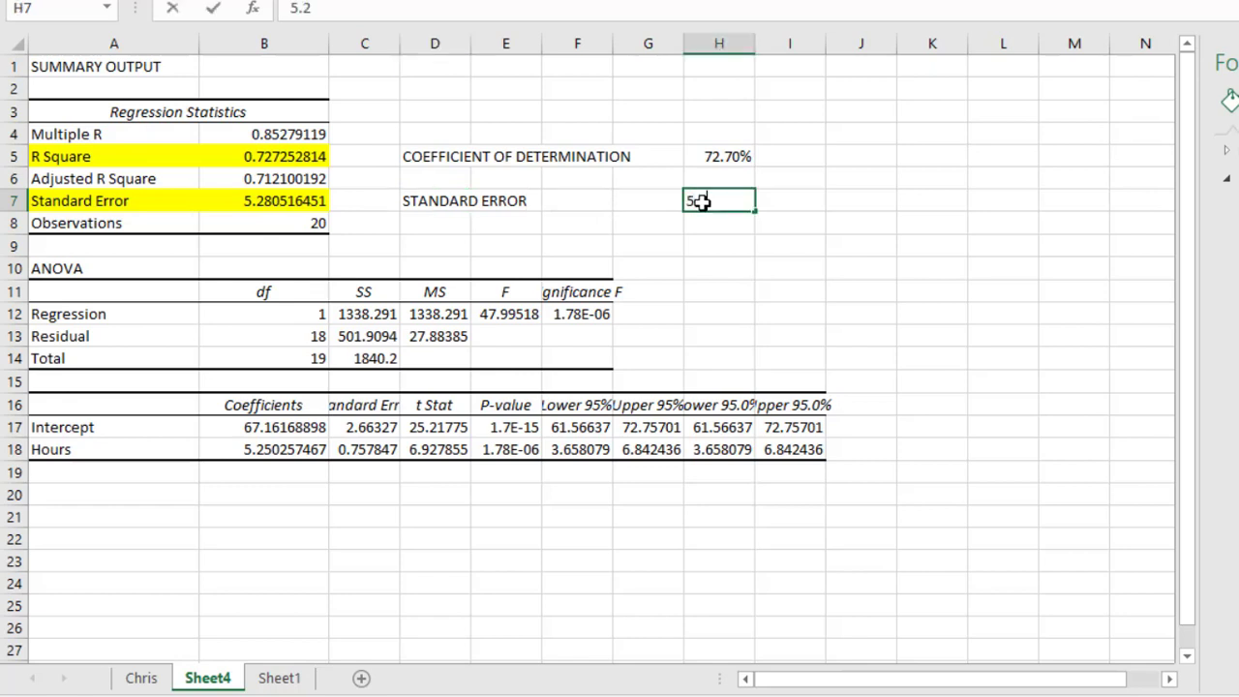
pyautogui.write('8')
# Enter the label COEFFICIENTS in cell D22 below the regression output on Sheet4.
pyautogui.click(423, 541)
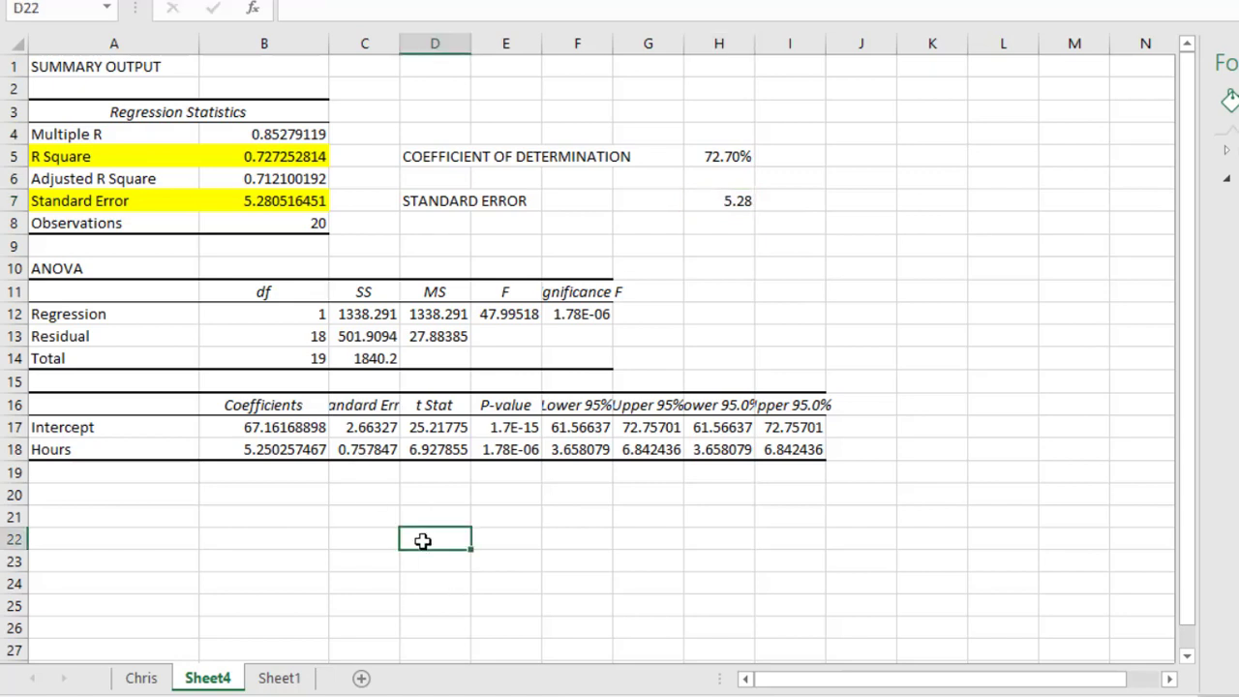
pyautogui.write('COEFFI')
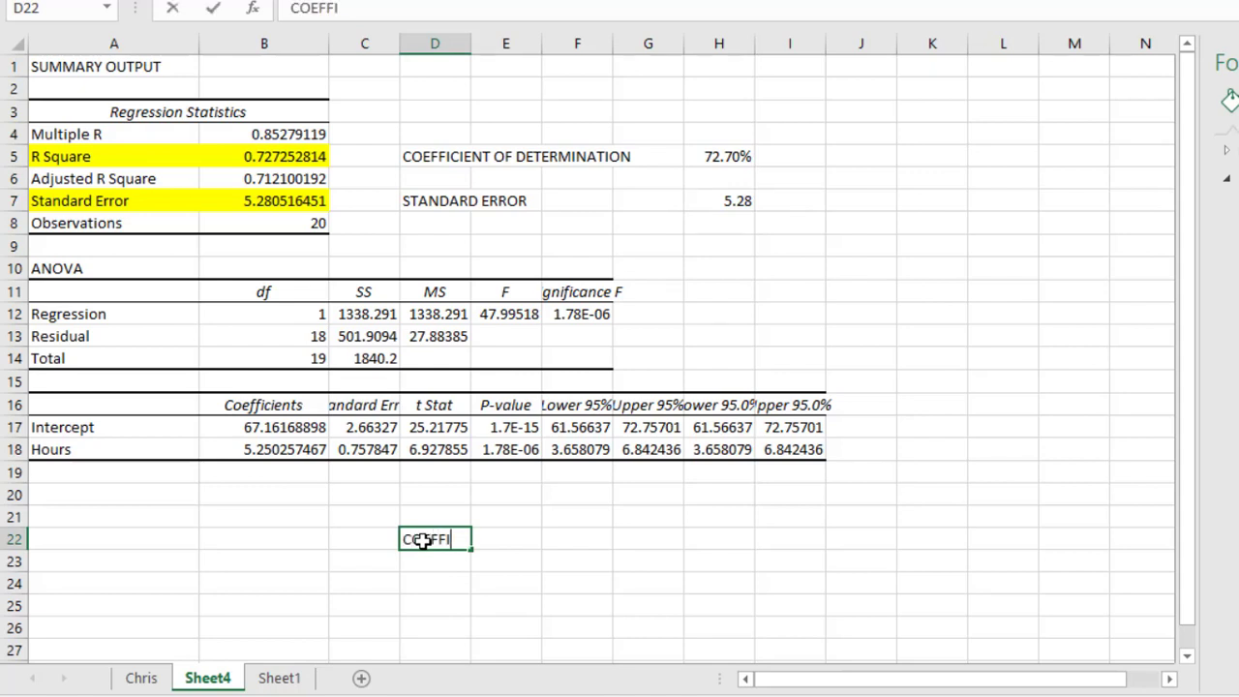
pyautogui.write('CIENT')
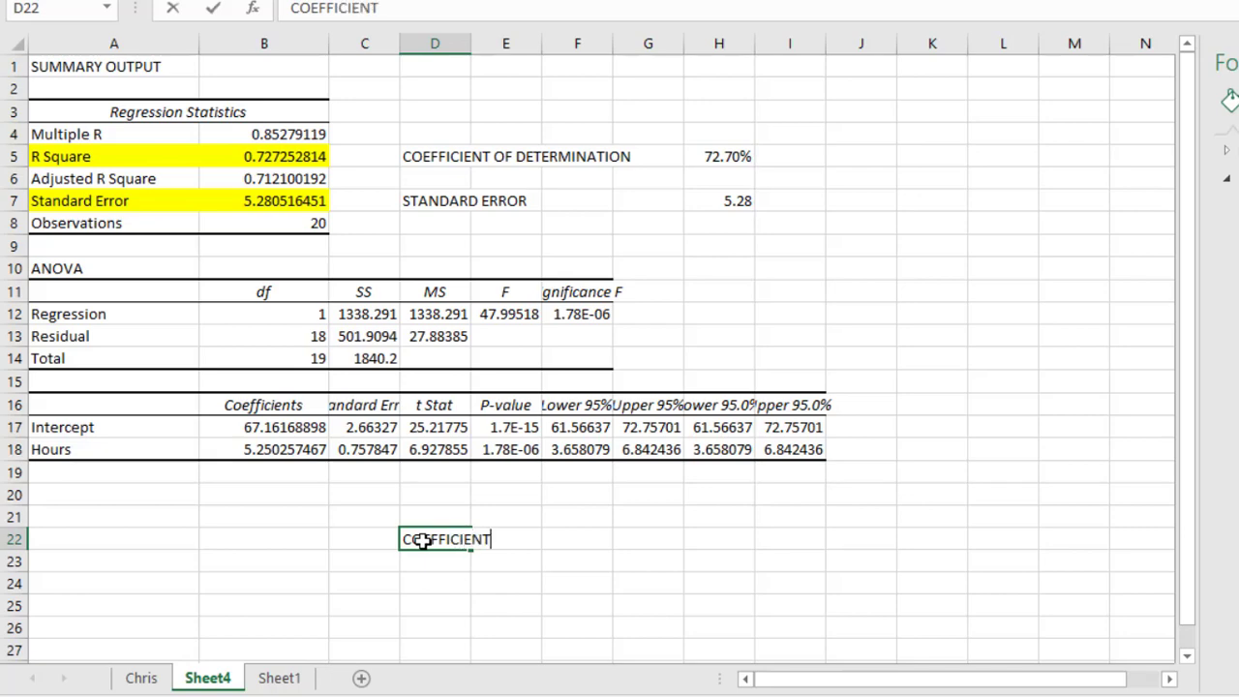
pyautogui.write('S')
# Enter the regression equation as text in F22, starting EXAM SCORE = INTERCEPT + and ending with the hour term.
pyautogui.click(576, 540)
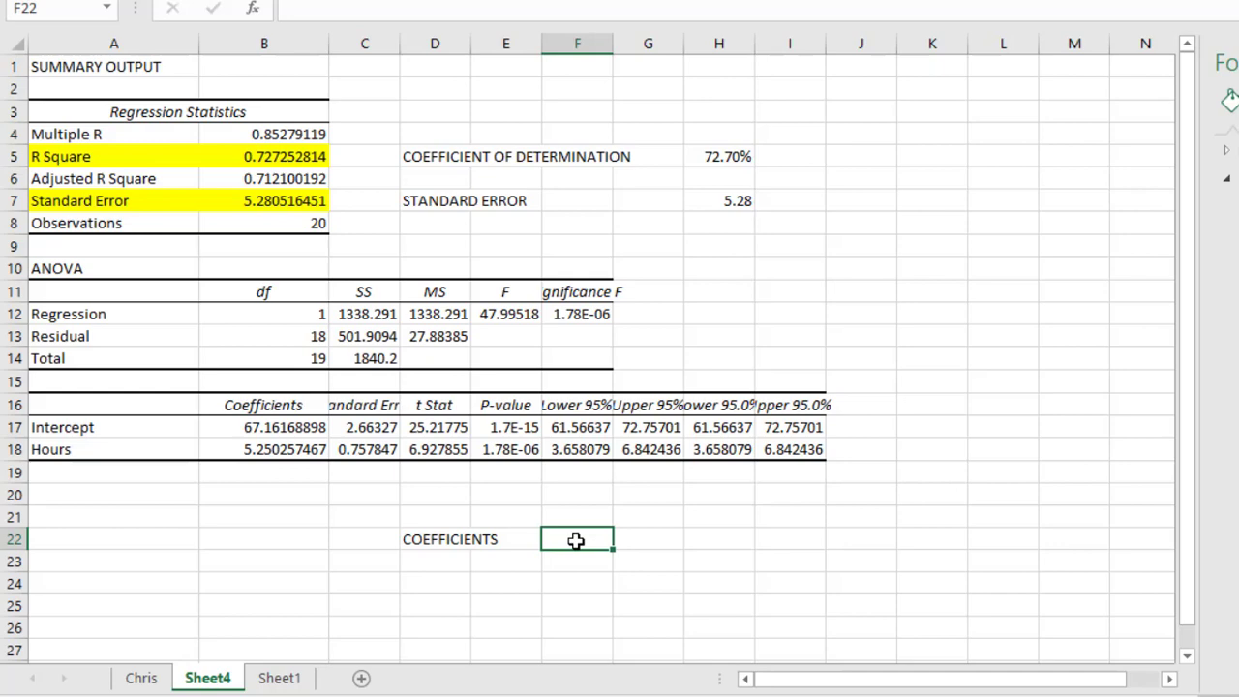
pyautogui.write('e')
pyautogui.press('BackSpace')
pyautogui.write('EXAM')
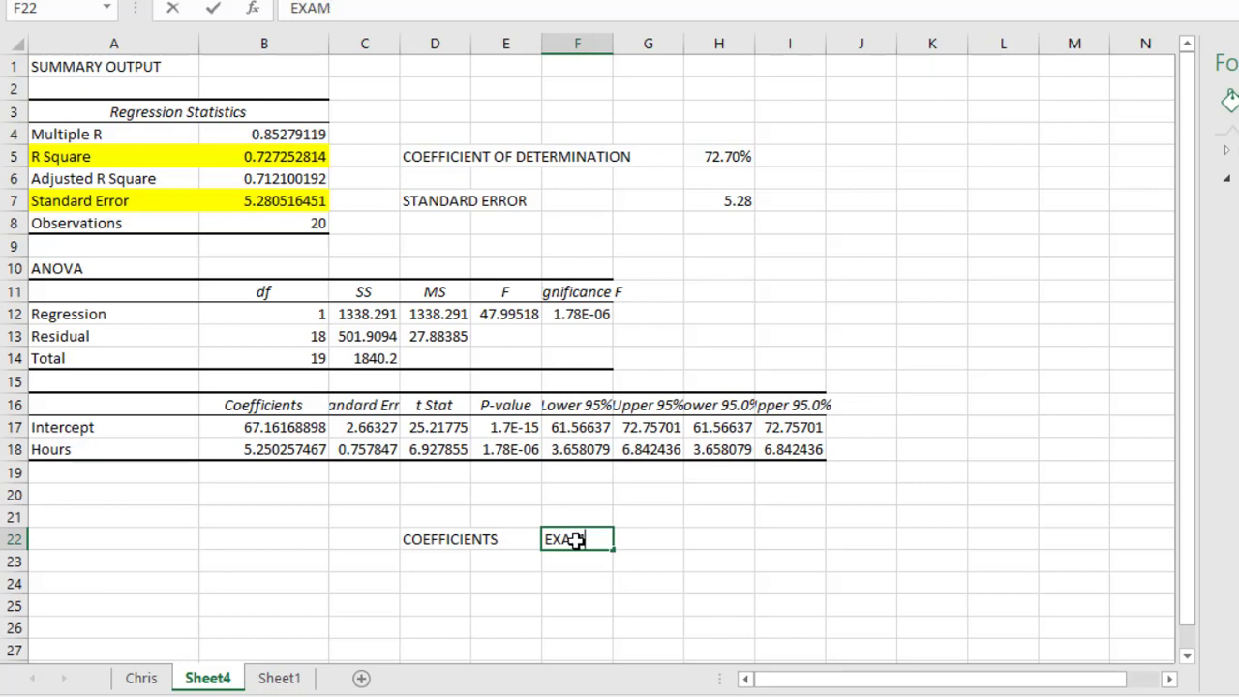
pyautogui.write(' SCORE')
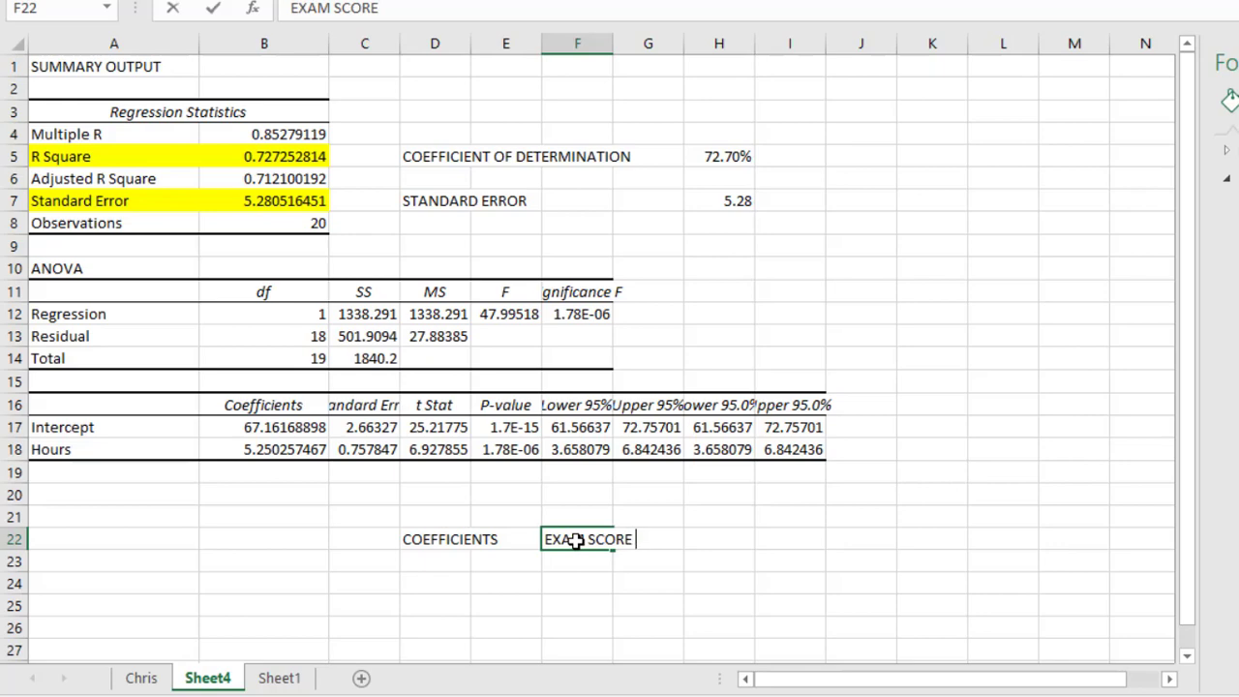
pyautogui.write(' =')
pyautogui.write('INCE')
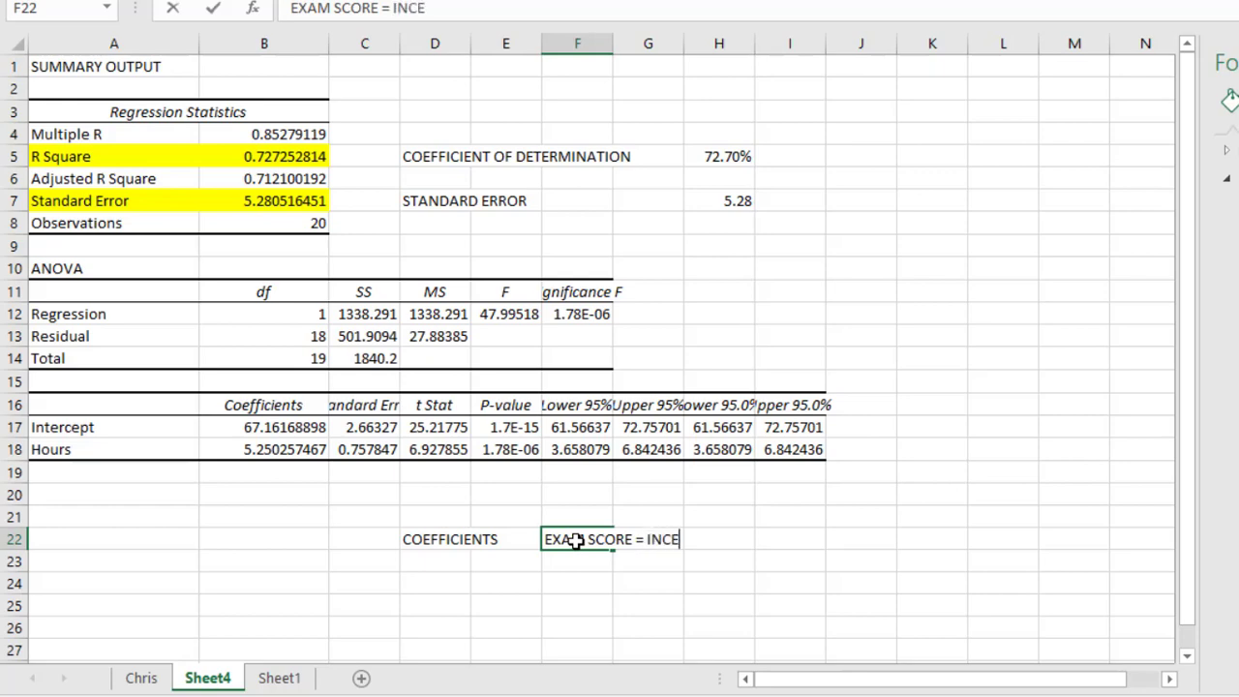
pyautogui.press('BackSpace')
pyautogui.press('BackSpace')
pyautogui.write('TERCEPT')
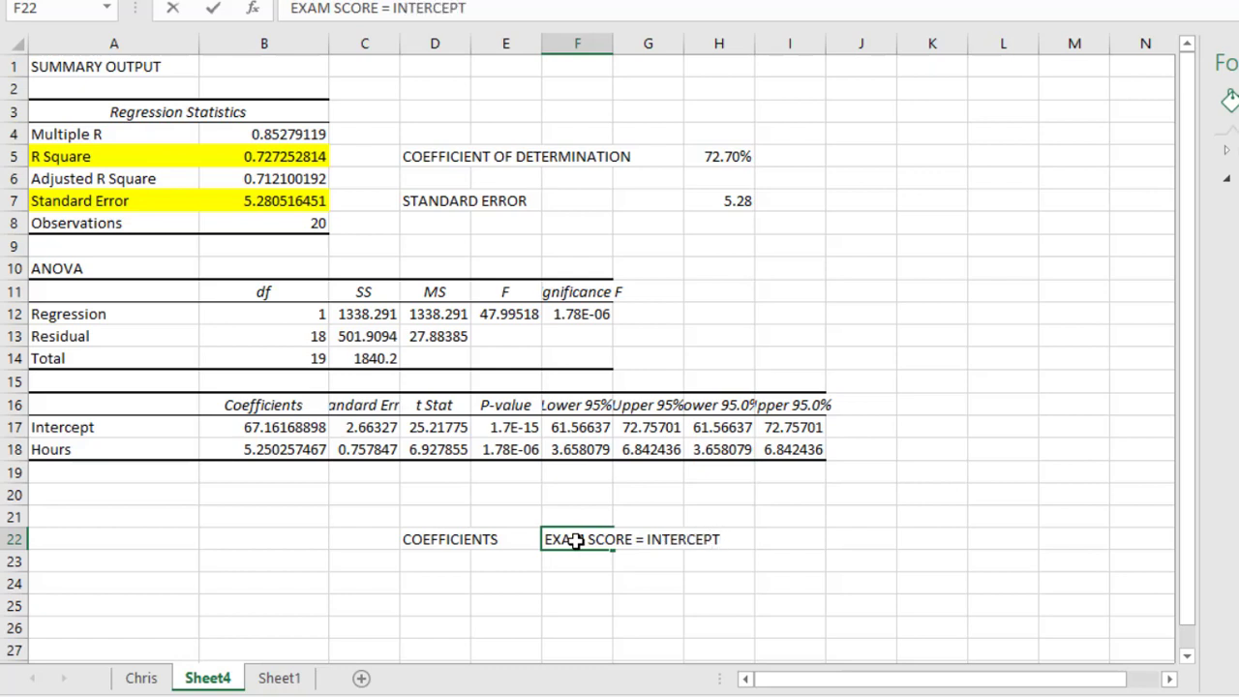
pyautogui.write(' + hHOUR')
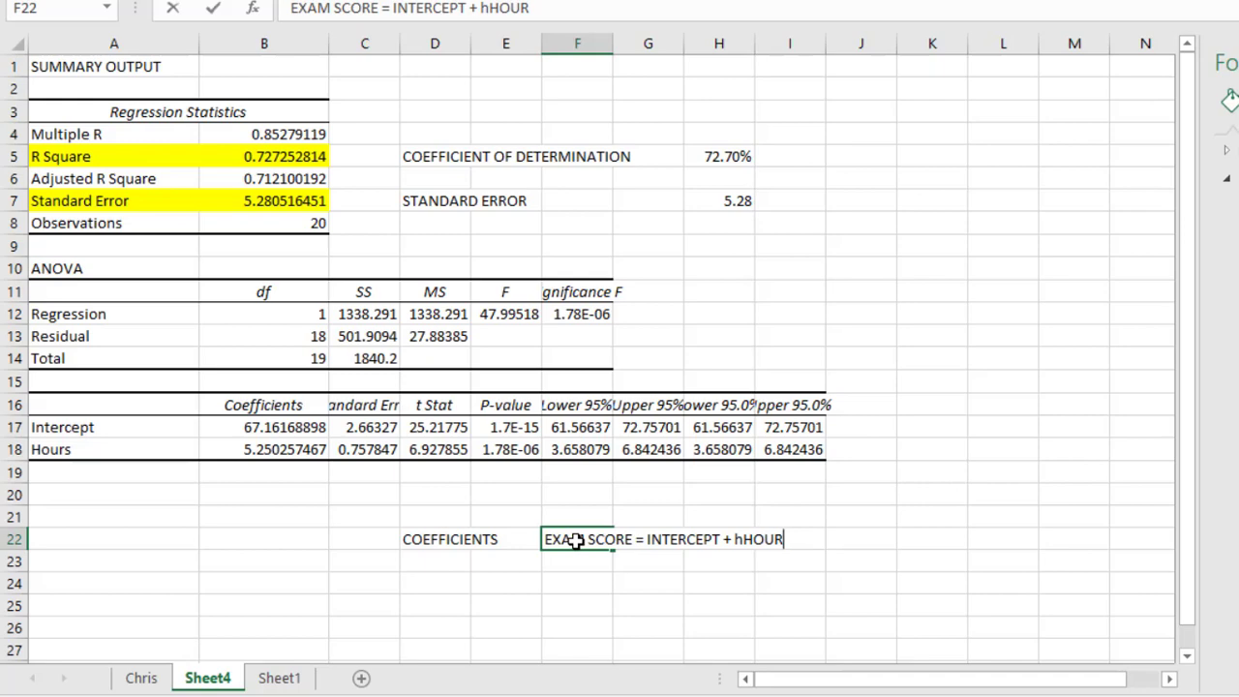
pyautogui.press('Left')
pyautogui.press('Left')
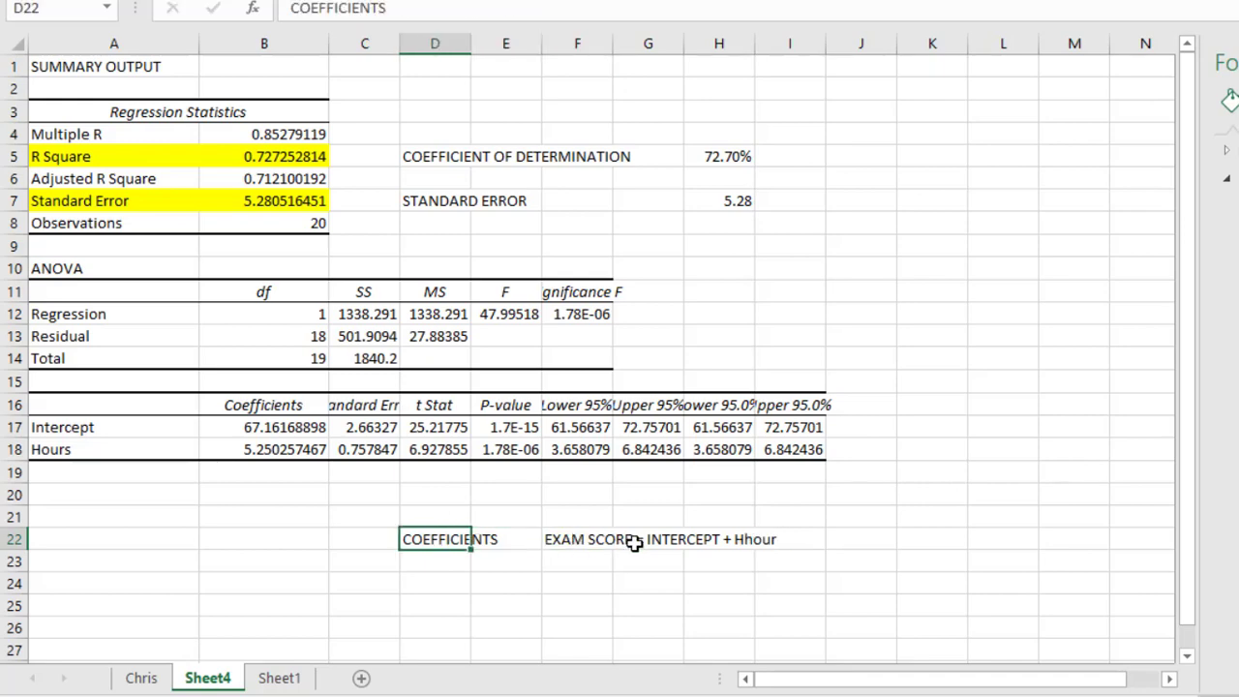
# Correct the last term of the equation text in F22 to read HOUR in capitals.
pyautogui.click(751, 541)
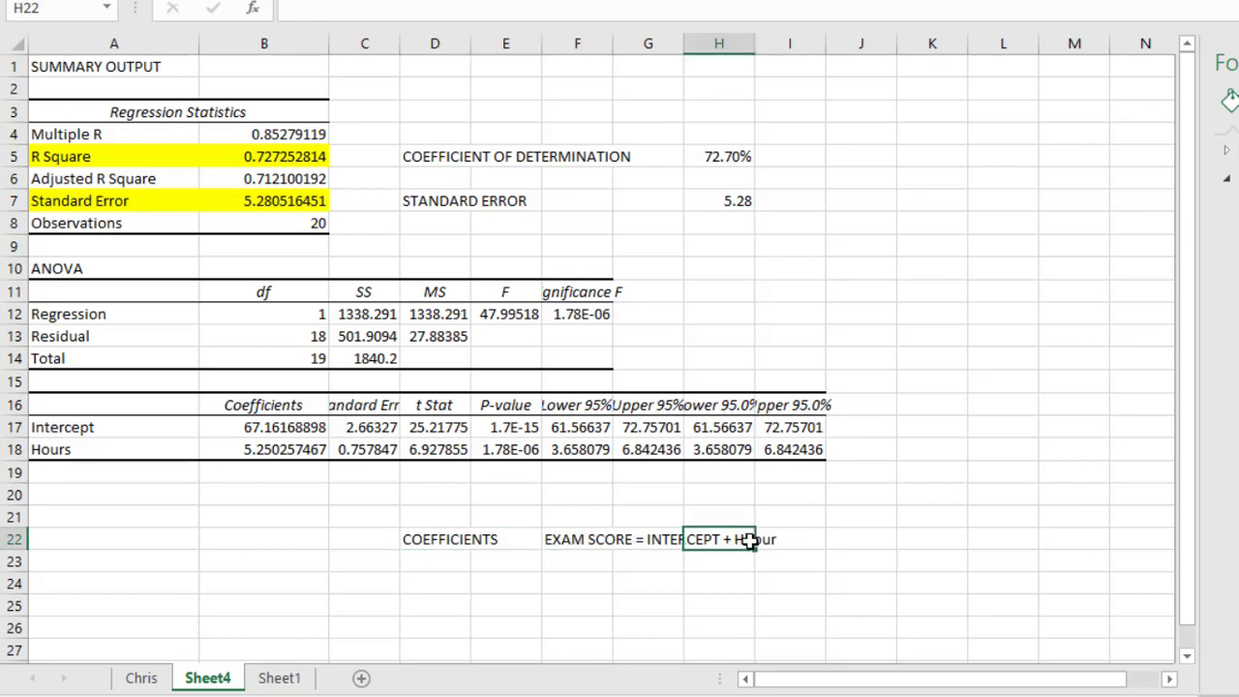
pyautogui.click(585, 541)
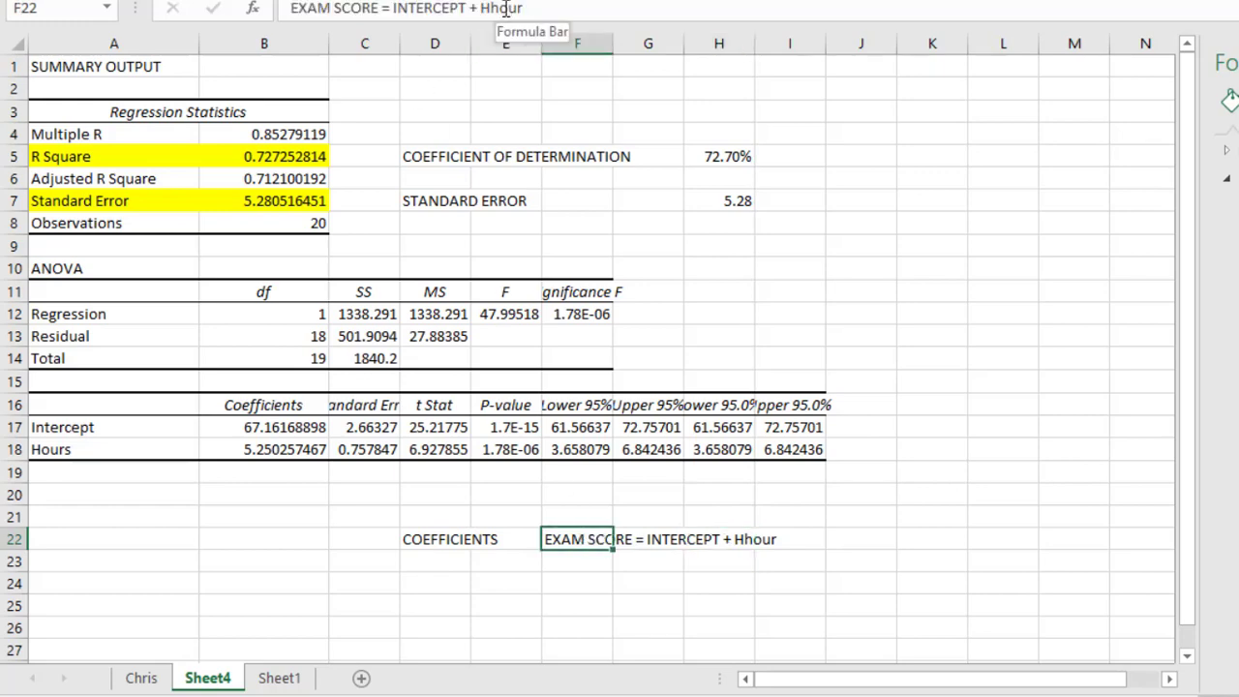
pyautogui.click(536, 9)
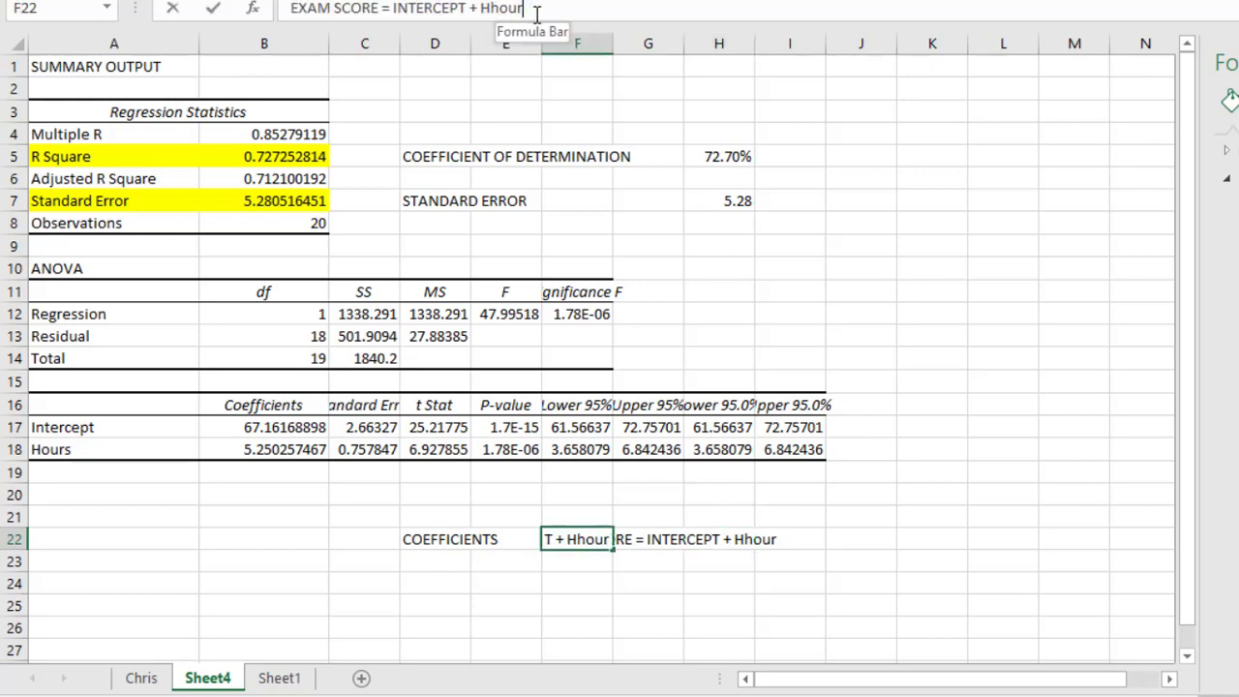
pyautogui.press('BackSpace')
pyautogui.press('BackSpace')
pyautogui.press('BackSpace')
pyautogui.press('BackSpace')
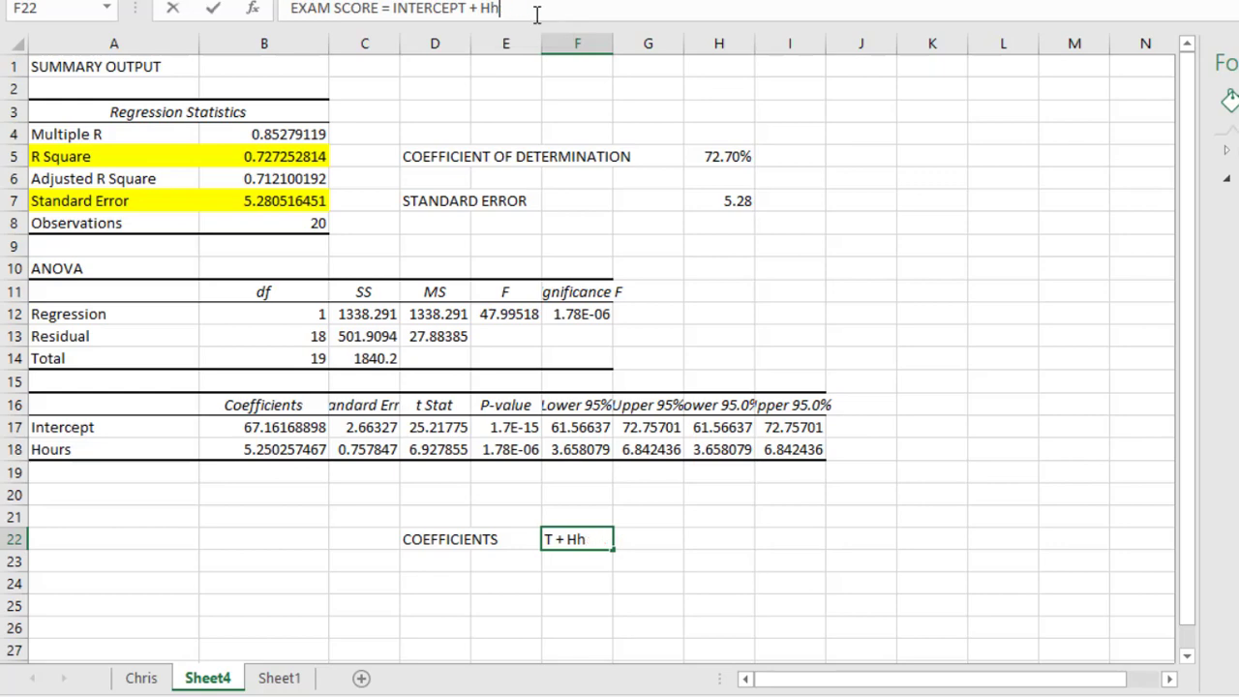
pyautogui.write('ou')
pyautogui.press('BackSpace')
pyautogui.press('BackSpace')
pyautogui.write('OUR')
pyautogui.press('Return')
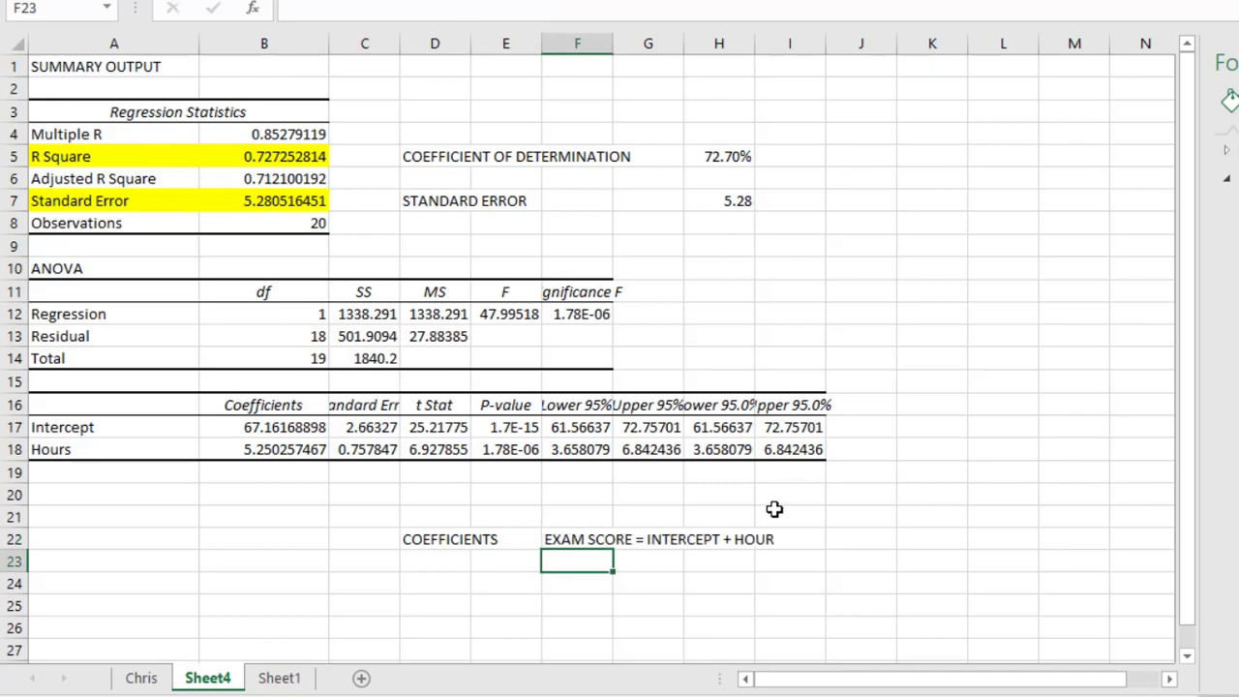
# Append * (0) to the equation text in F22 after HOUR.
pyautogui.click(571, 541)
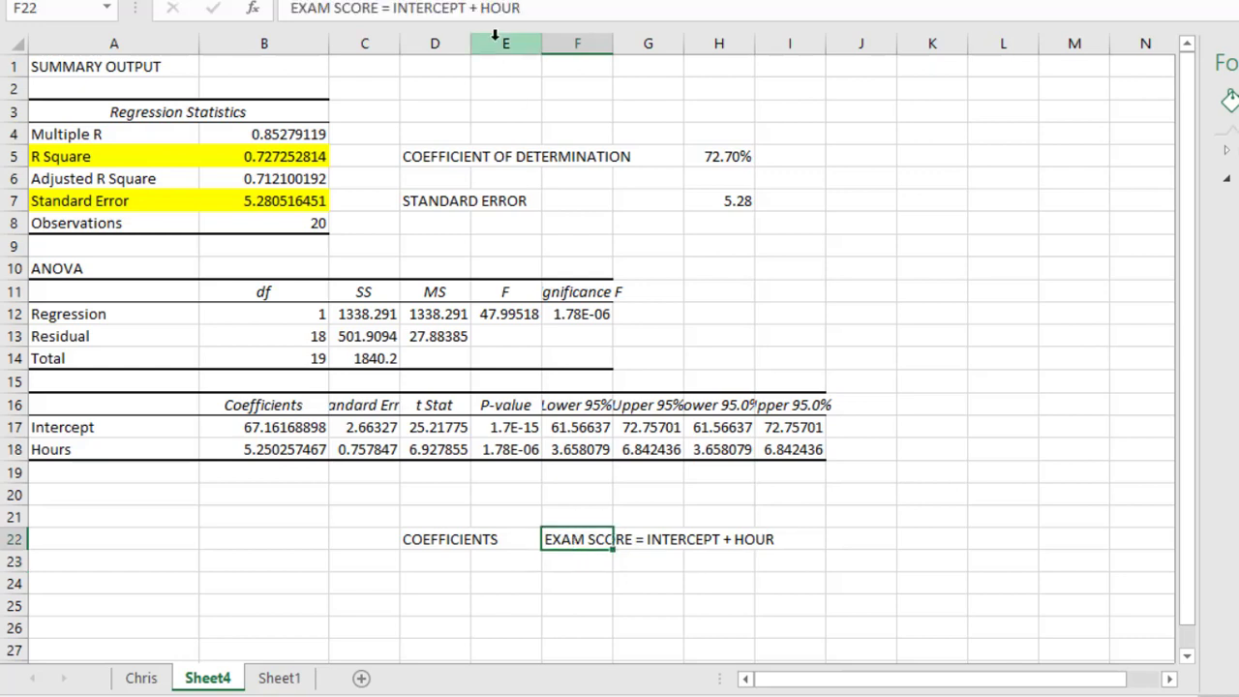
pyautogui.click(539, 10)
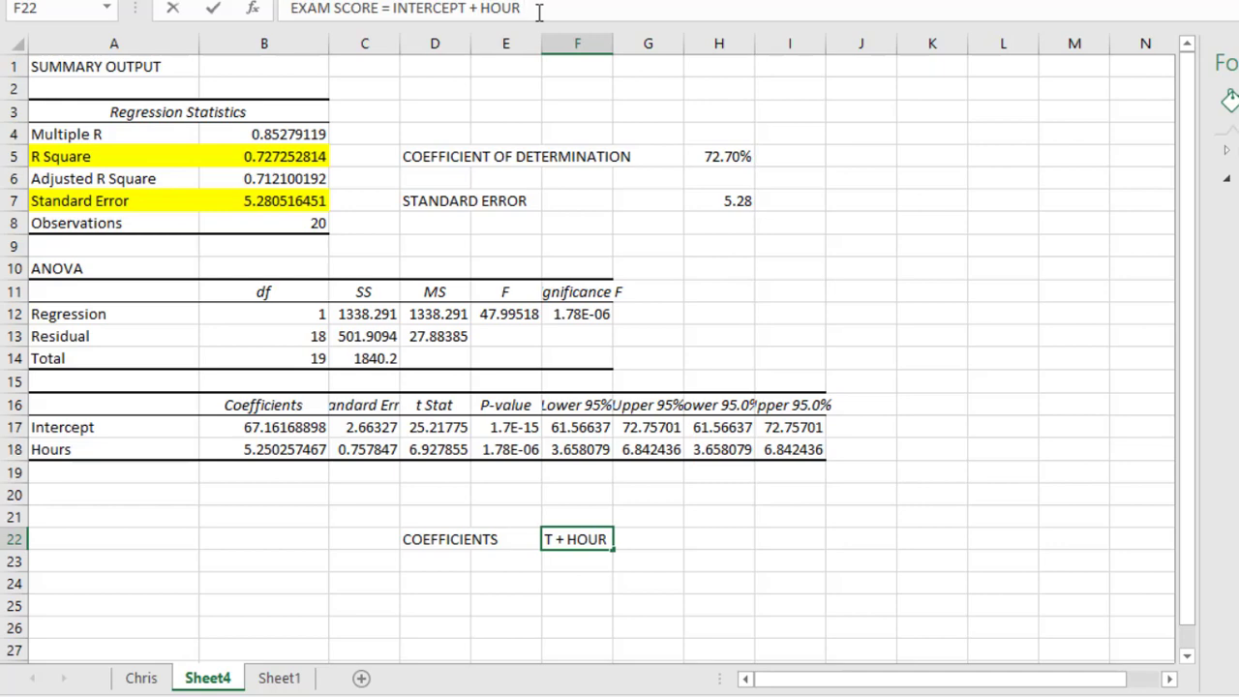
pyautogui.write('* (')
pyautogui.write(')')
pyautogui.press('BackSpace')
pyautogui.write('0)')
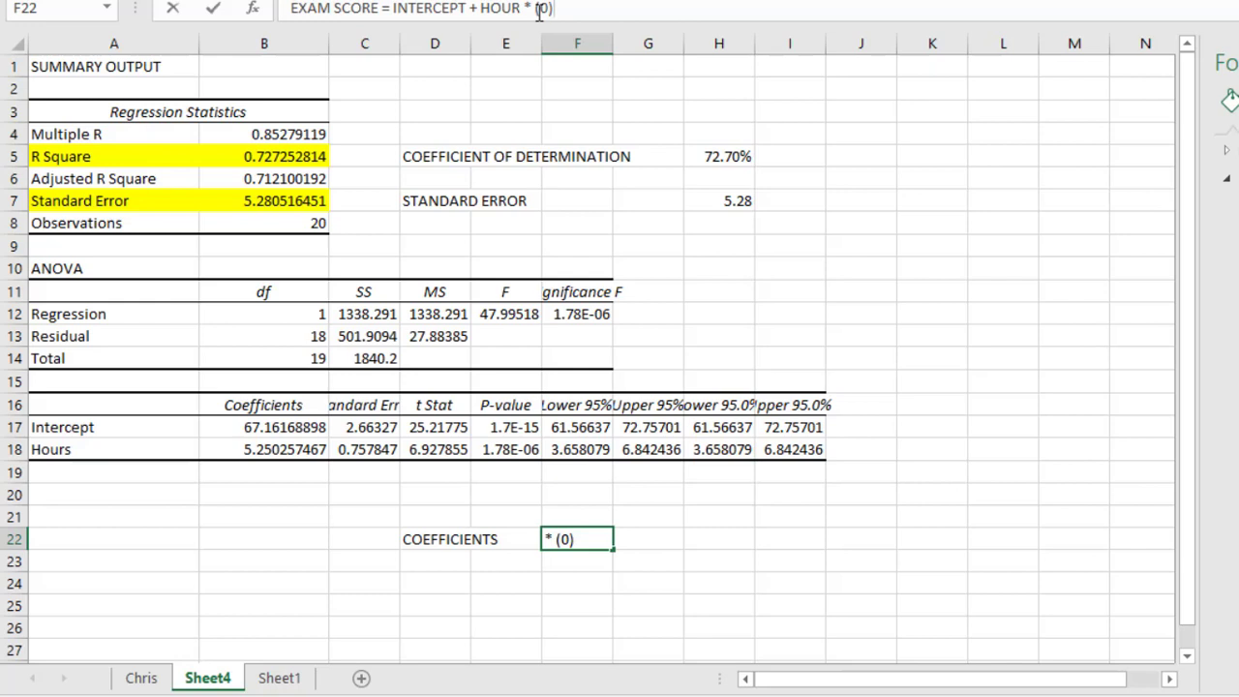
pyautogui.press('Return')
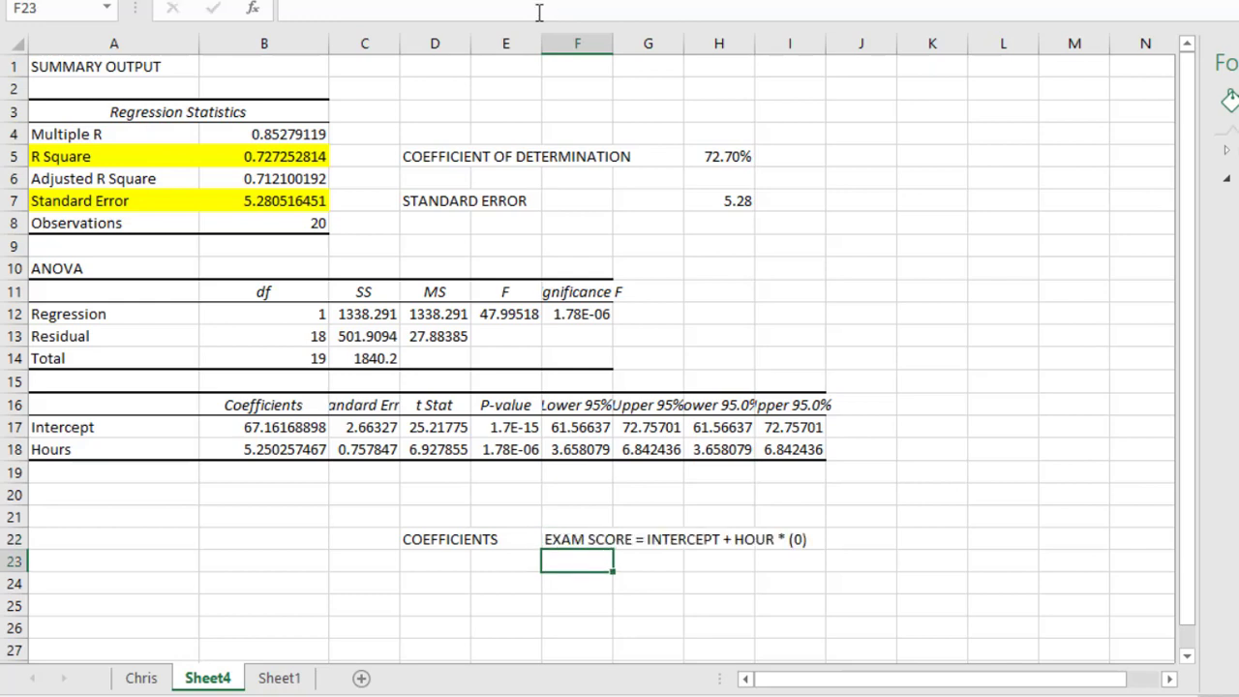
# Calculate the predicted exam score for zero hours in G24 with the formula = 67.16 + 5.25 *0.
pyautogui.click(932, 559)
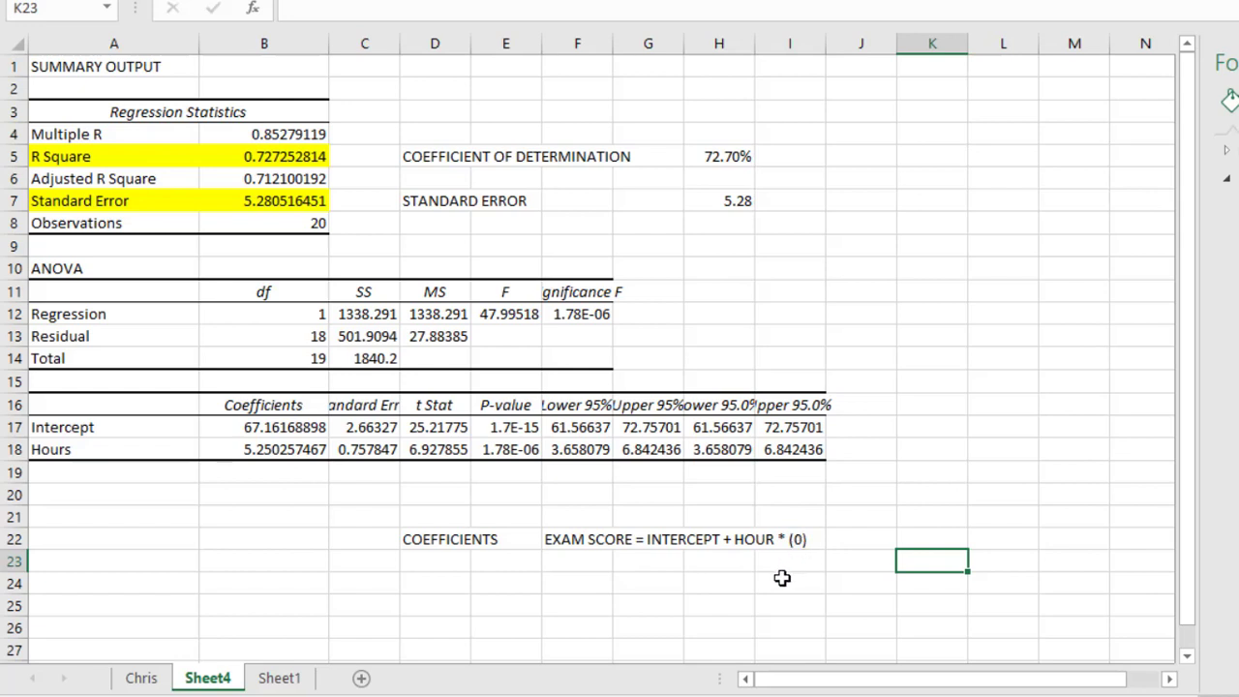
pyautogui.click(576, 584)
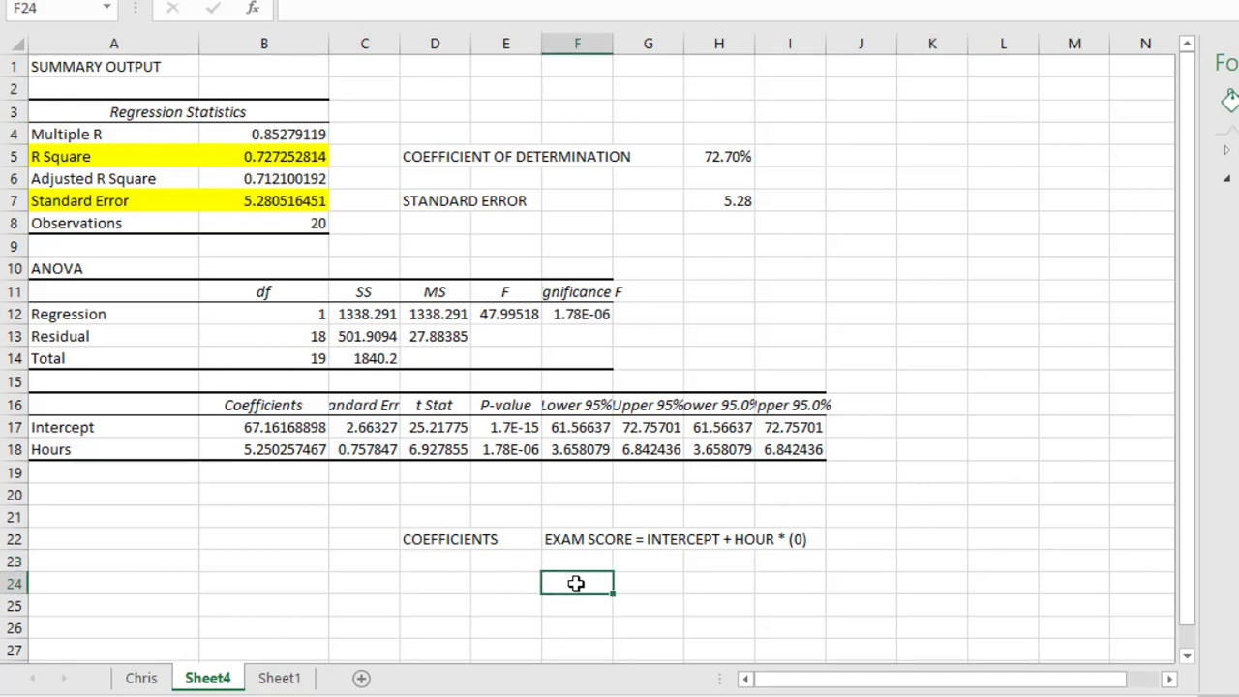
pyautogui.click(642, 585)
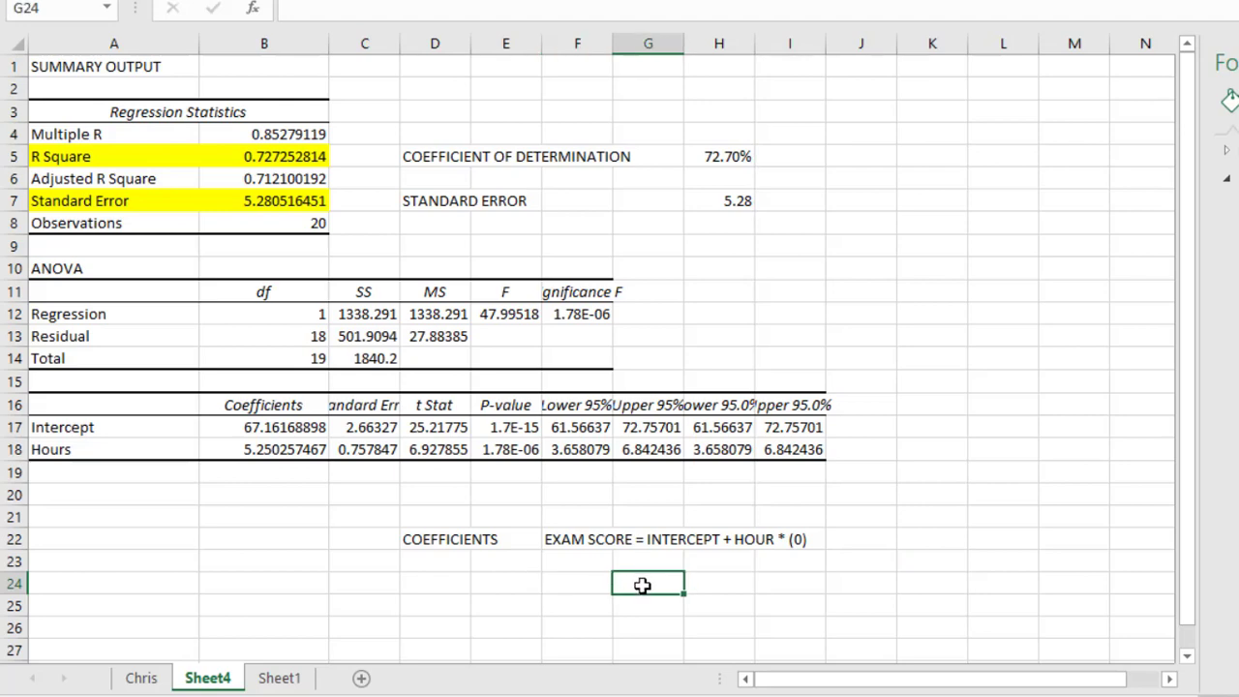
pyautogui.write('=')
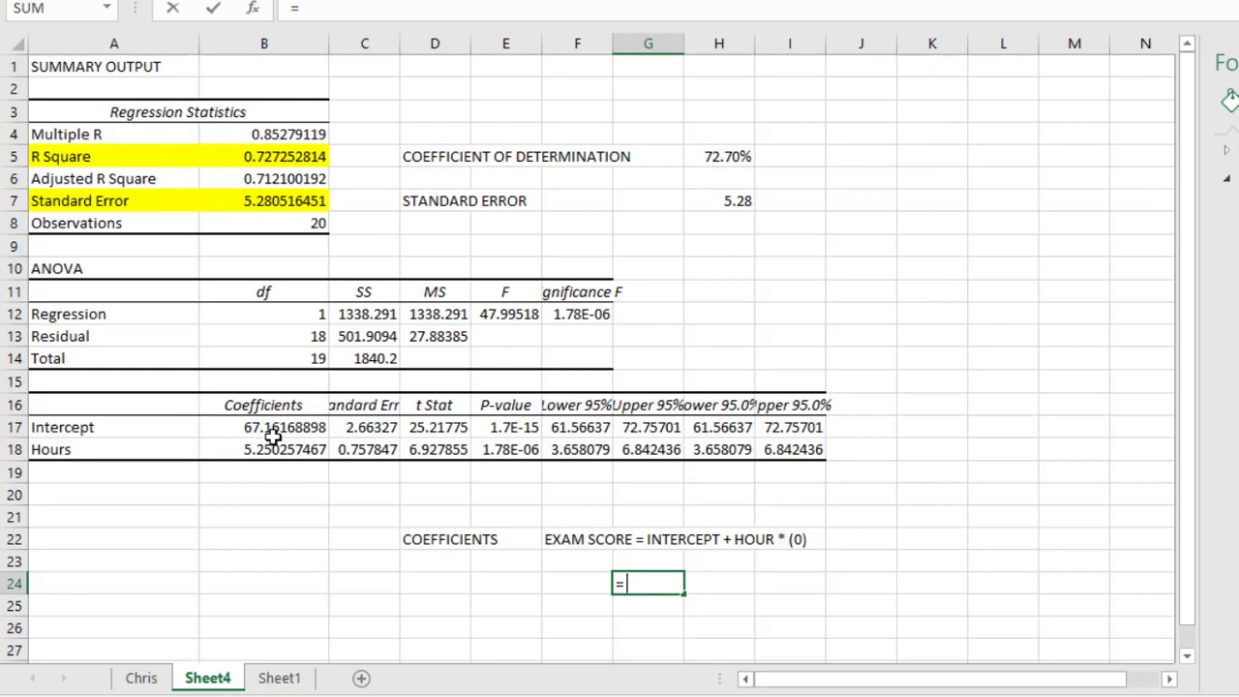
pyautogui.write('67.1')
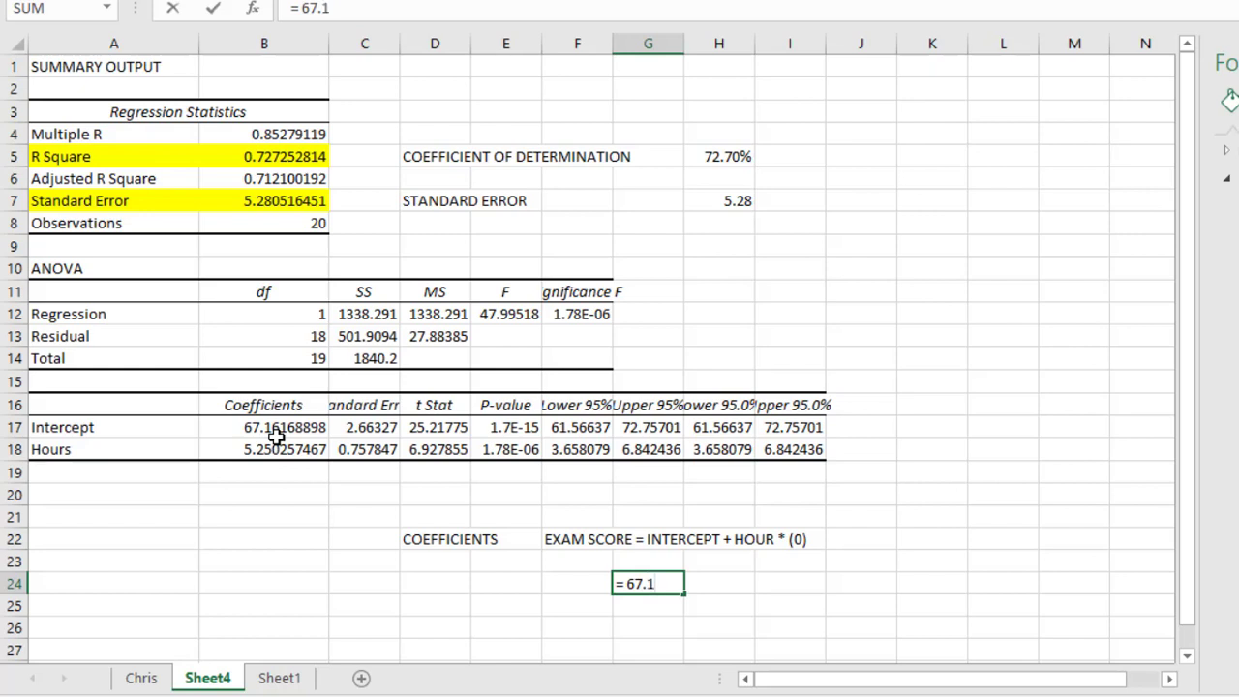
pyautogui.write('6 =')
pyautogui.press('BackSpace')
pyautogui.write('+')
pyautogui.write('5.')
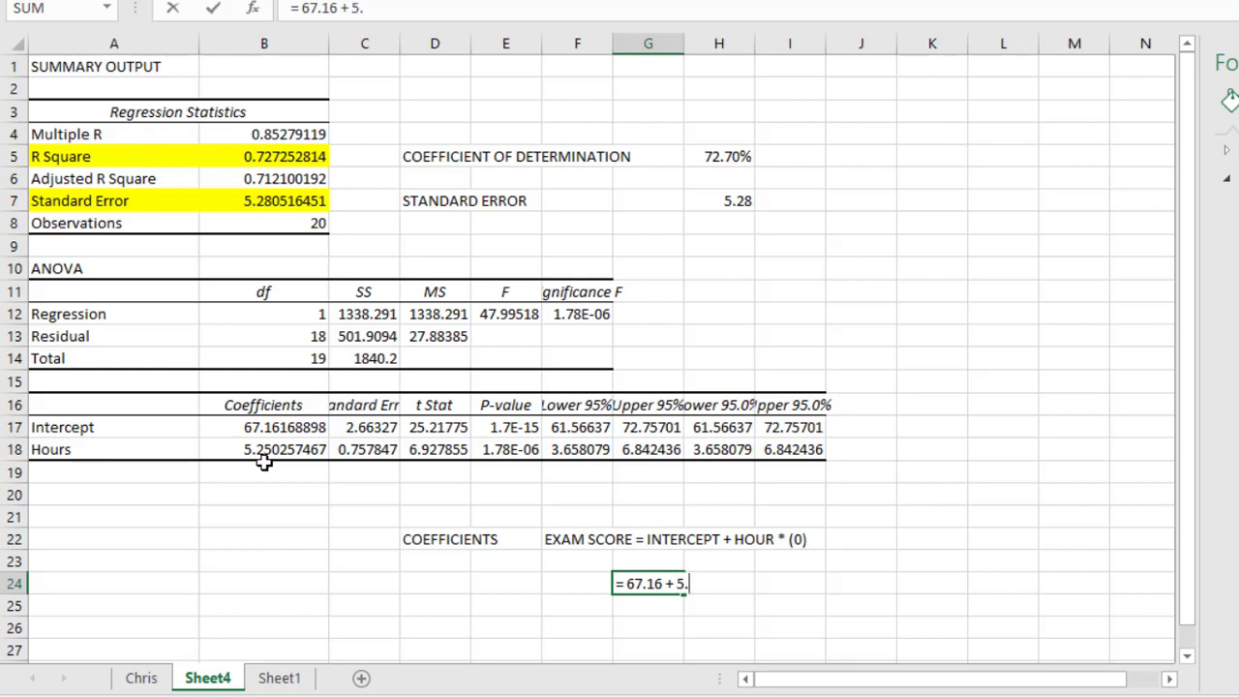
pyautogui.write('25 *')
pyautogui.write('0')
pyautogui.press('Return')
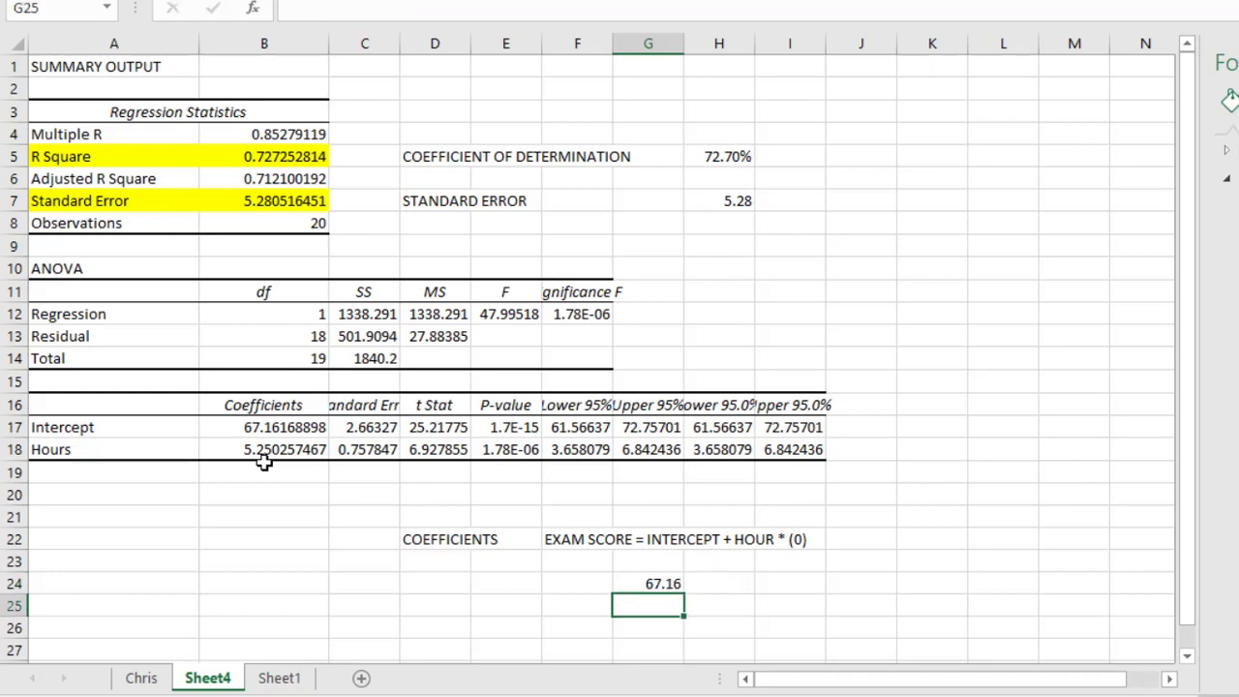
pyautogui.click(667, 585)
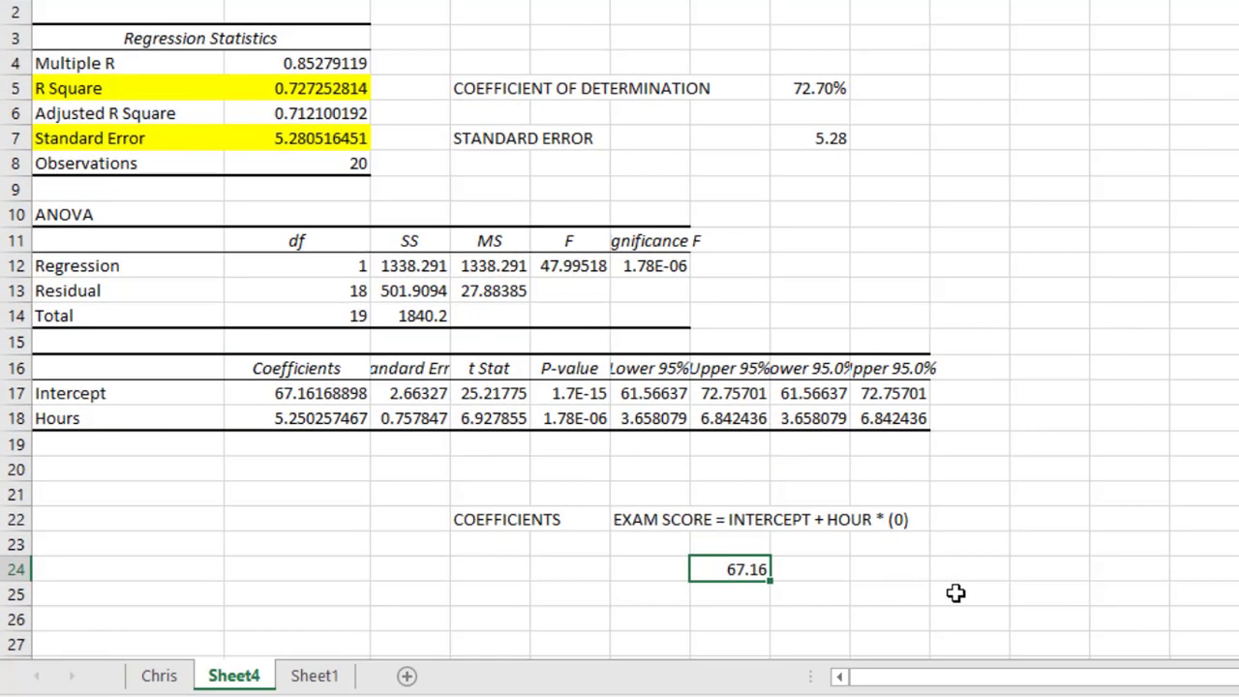
pyautogui.click(852, 571)
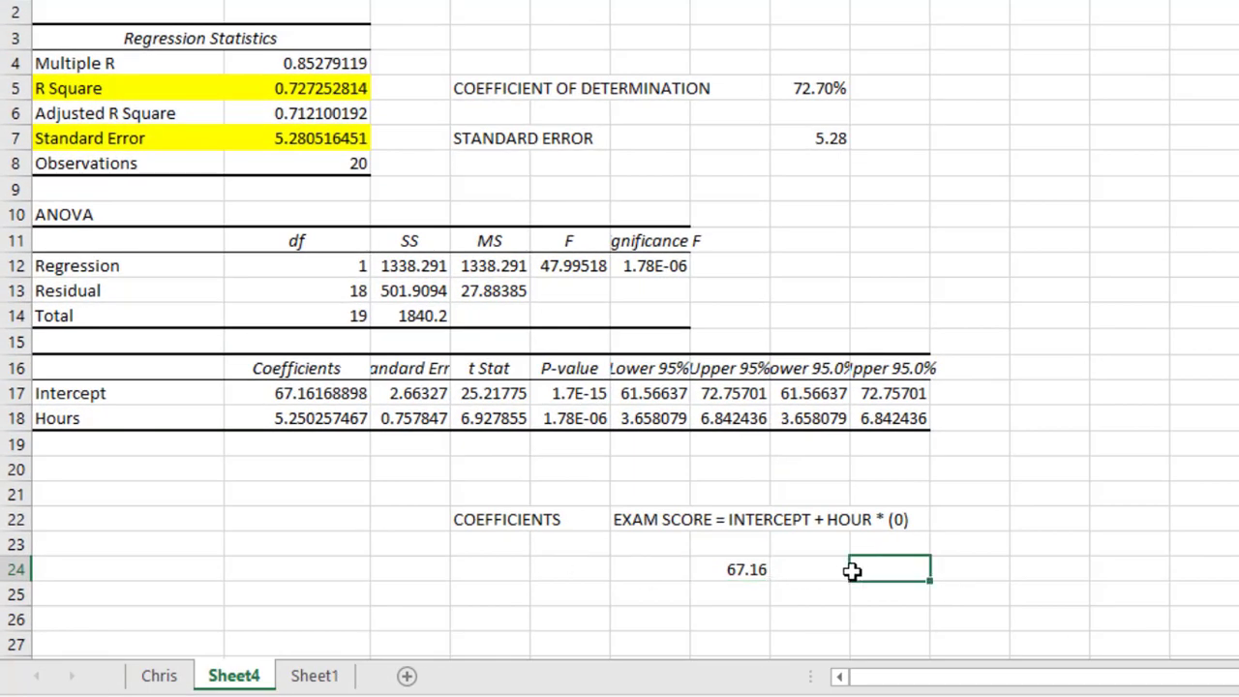
pyautogui.click(743, 570)
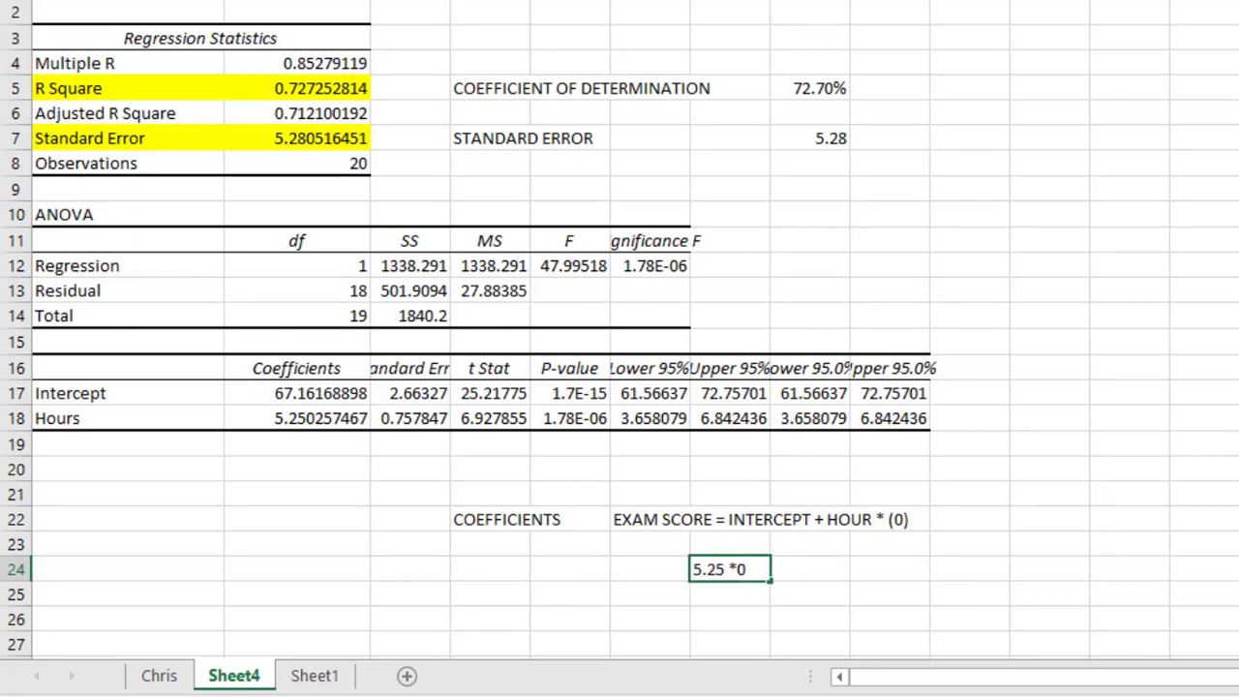
pyautogui.write('FOR')
pyautogui.press('BackSpace')
pyautogui.press('BackSpace')
pyautogui.press('BackSpace')
pyautogui.press('BackSpace')
pyautogui.click(1035, 636)
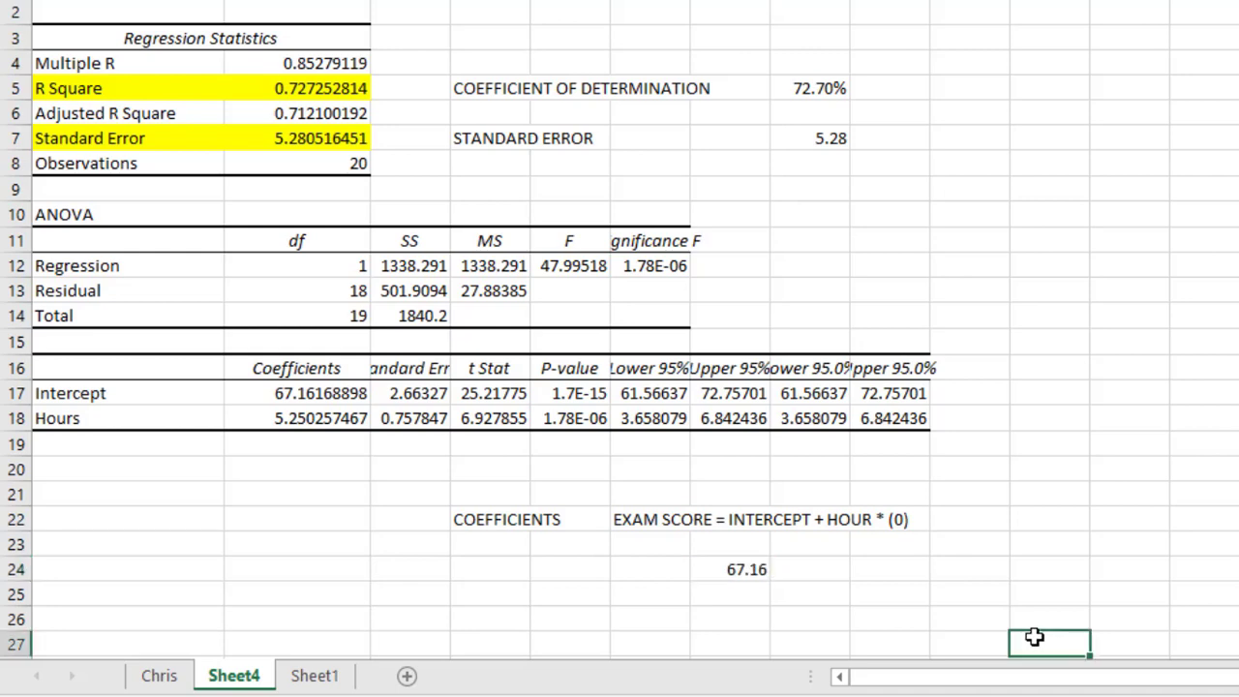
# Enter the note FOR A STUDENT THAT STUDIED FOR 1 HOUR in cell I24 beside the predicted score.
pyautogui.click(880, 571)
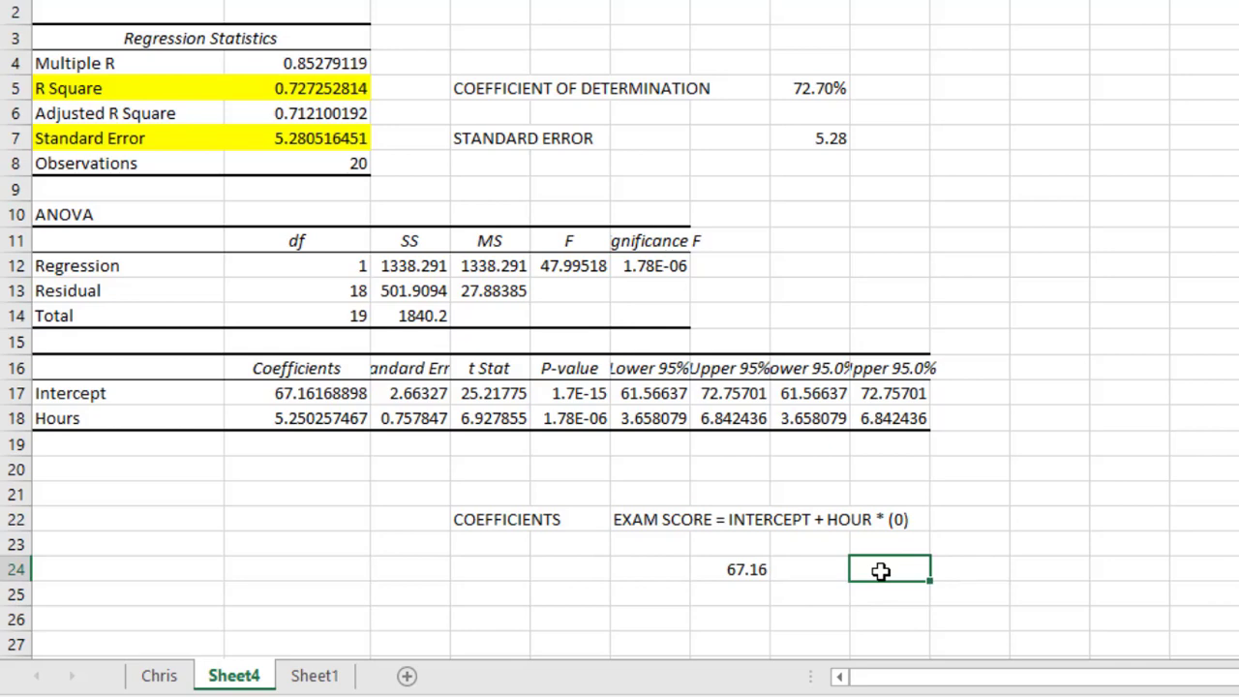
pyautogui.write('FOR A STUDEN')
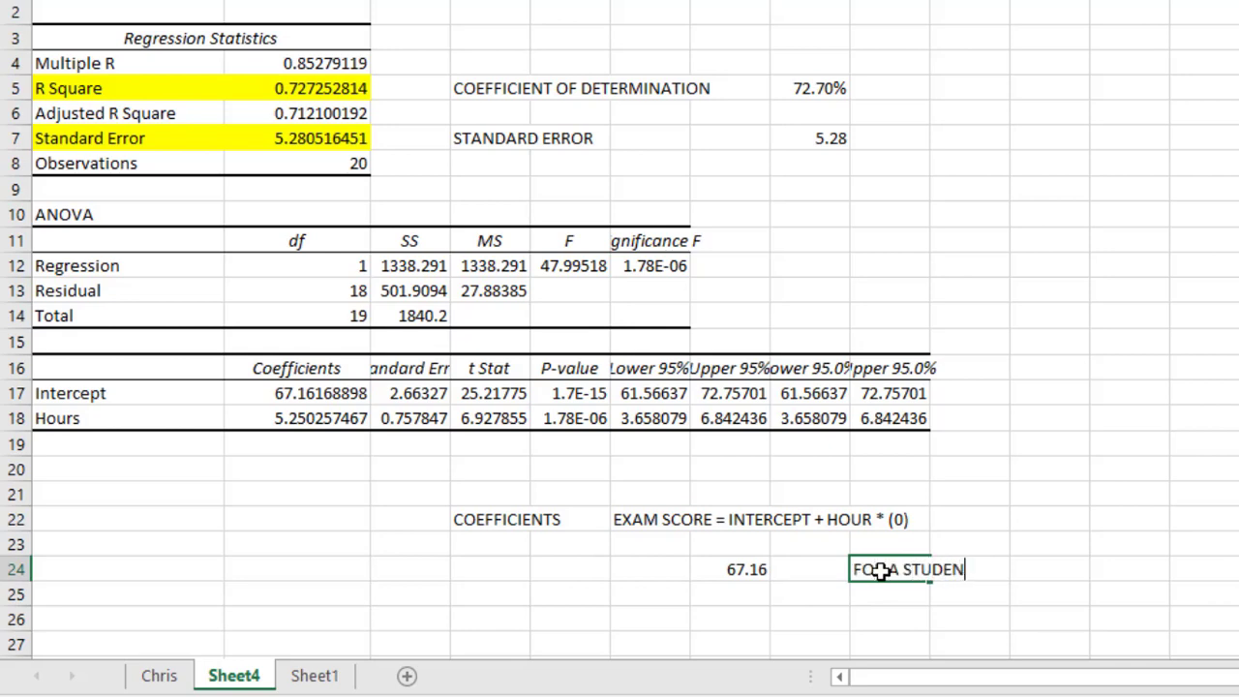
pyautogui.write('T THAT SUDIED')
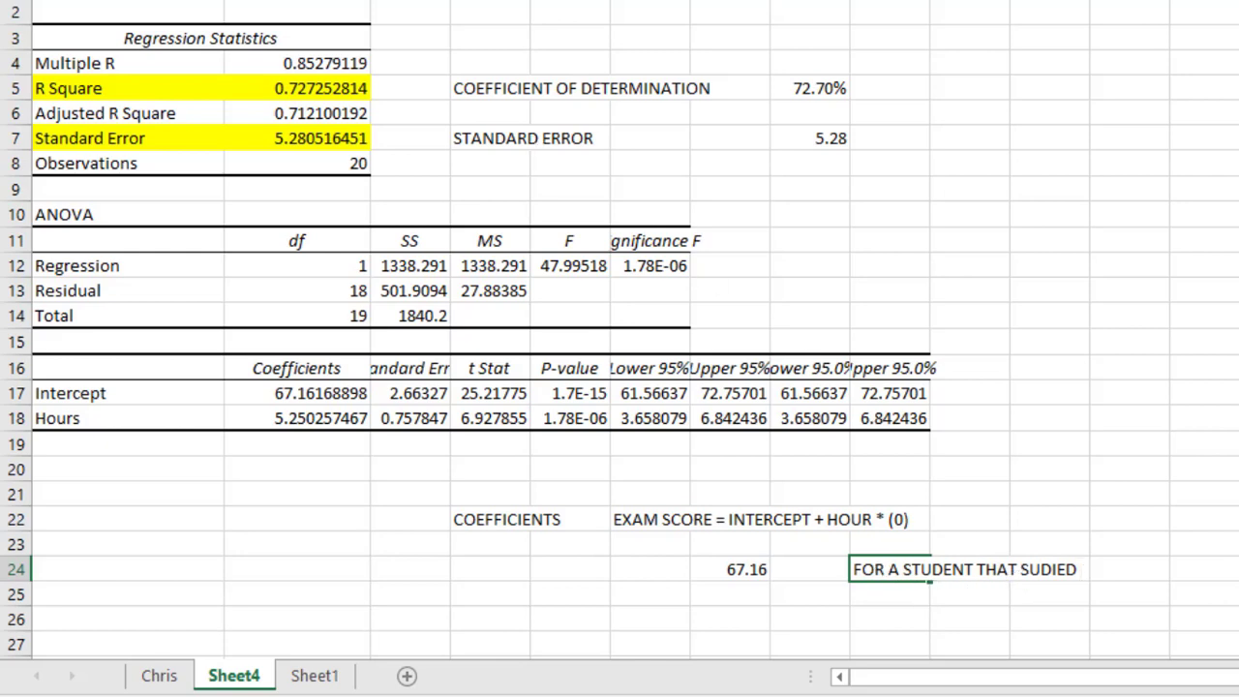
pyautogui.press('BackSpace')
pyautogui.press('BackSpace')
pyautogui.press('BackSpace')
pyautogui.press('BackSpace')
pyautogui.press('BackSpace')
pyautogui.write('TUDIED FOR')
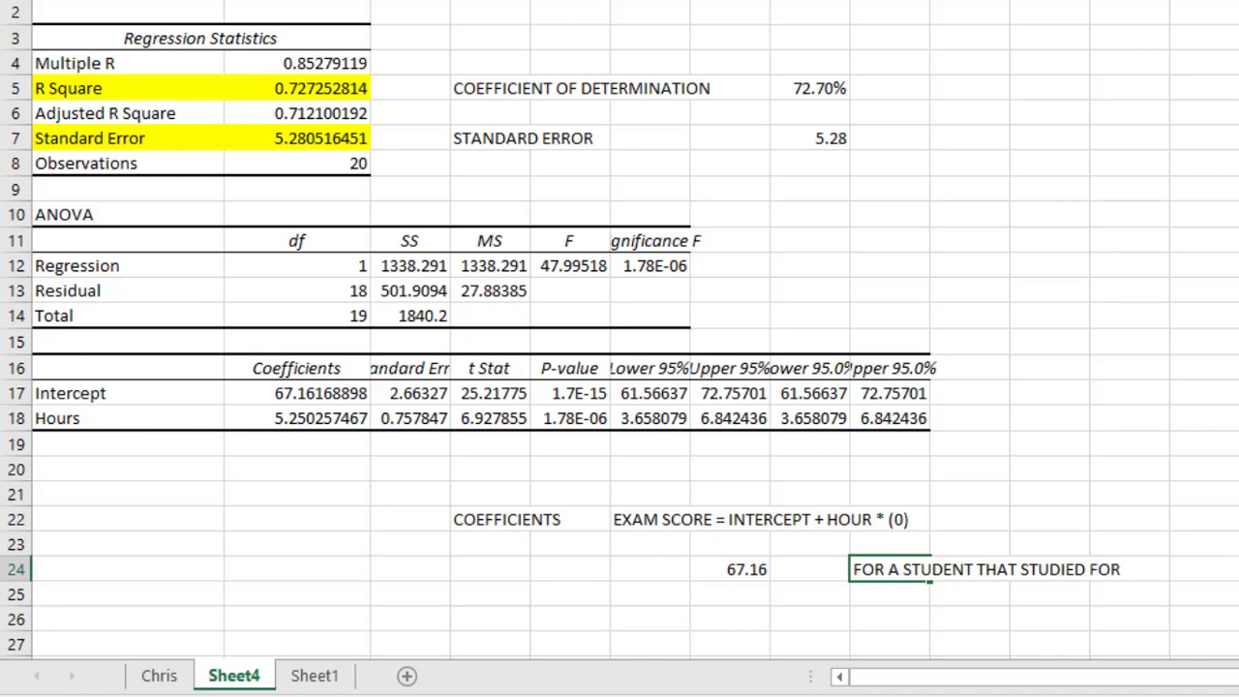
pyautogui.write(' 1 HOUR')
pyautogui.press('Return')
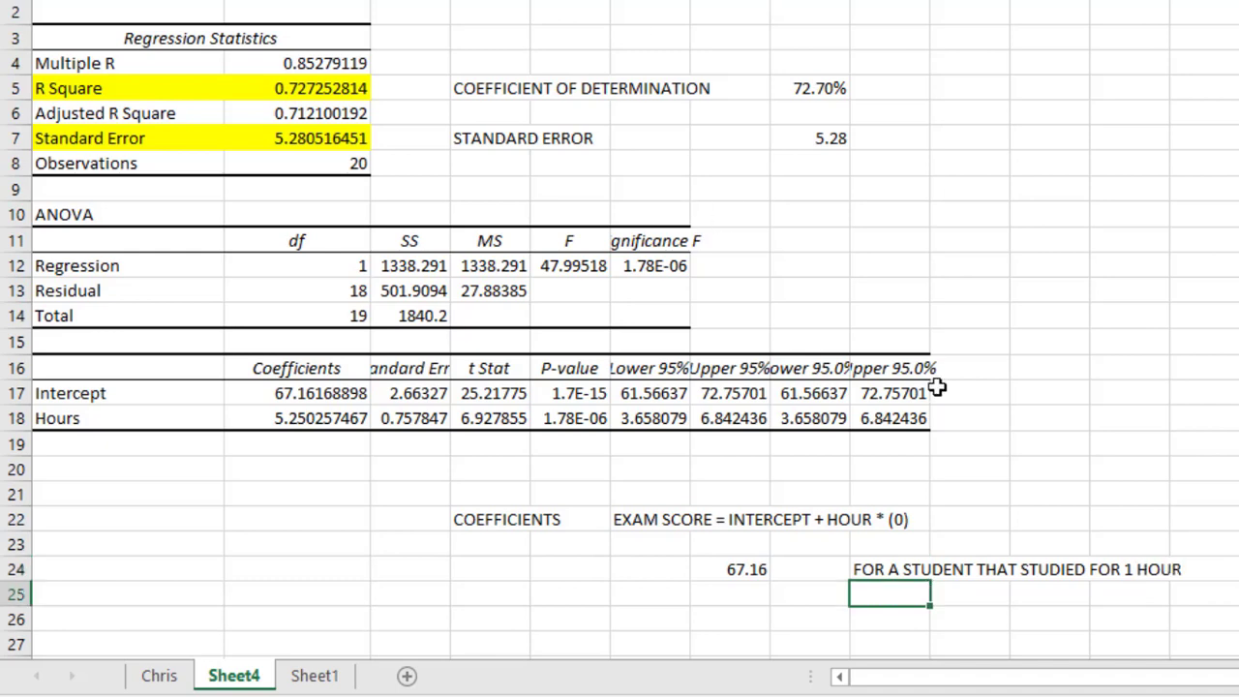
# Calculate the predicted exam score for 3 hours of study in G25 with the formula =67.16 + 5.25* 3.
pyautogui.click(733, 600)
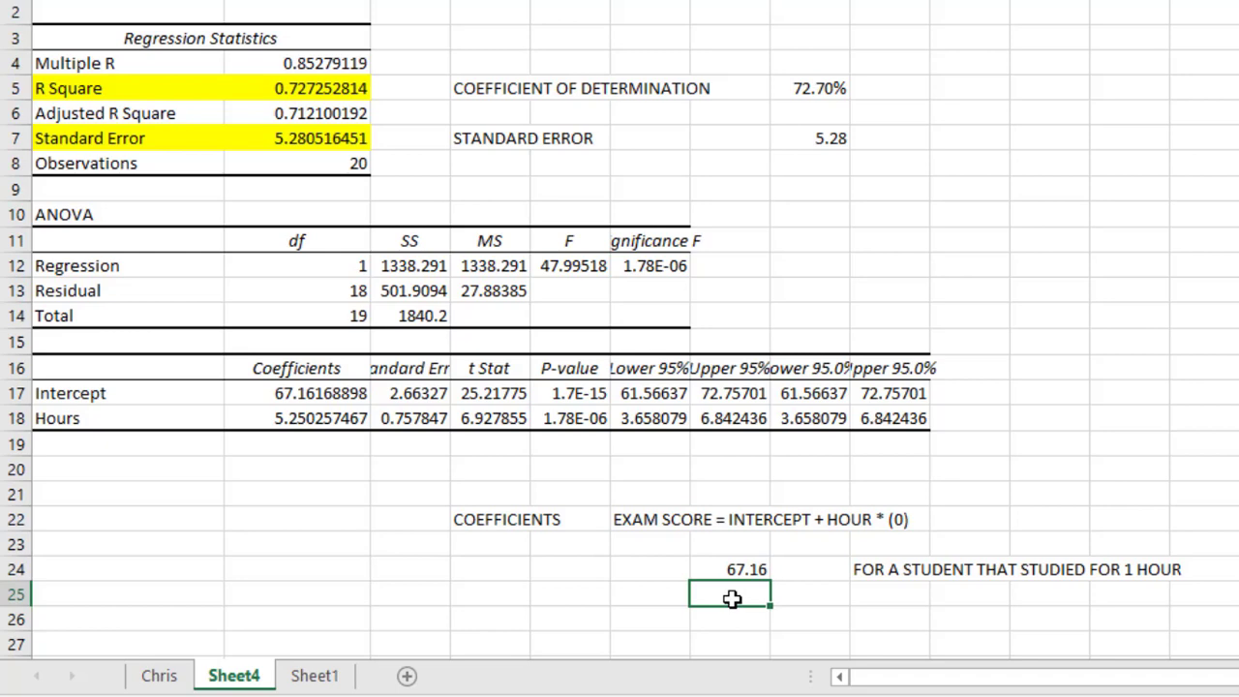
pyautogui.write('=')
pyautogui.write('67.16 + 5')
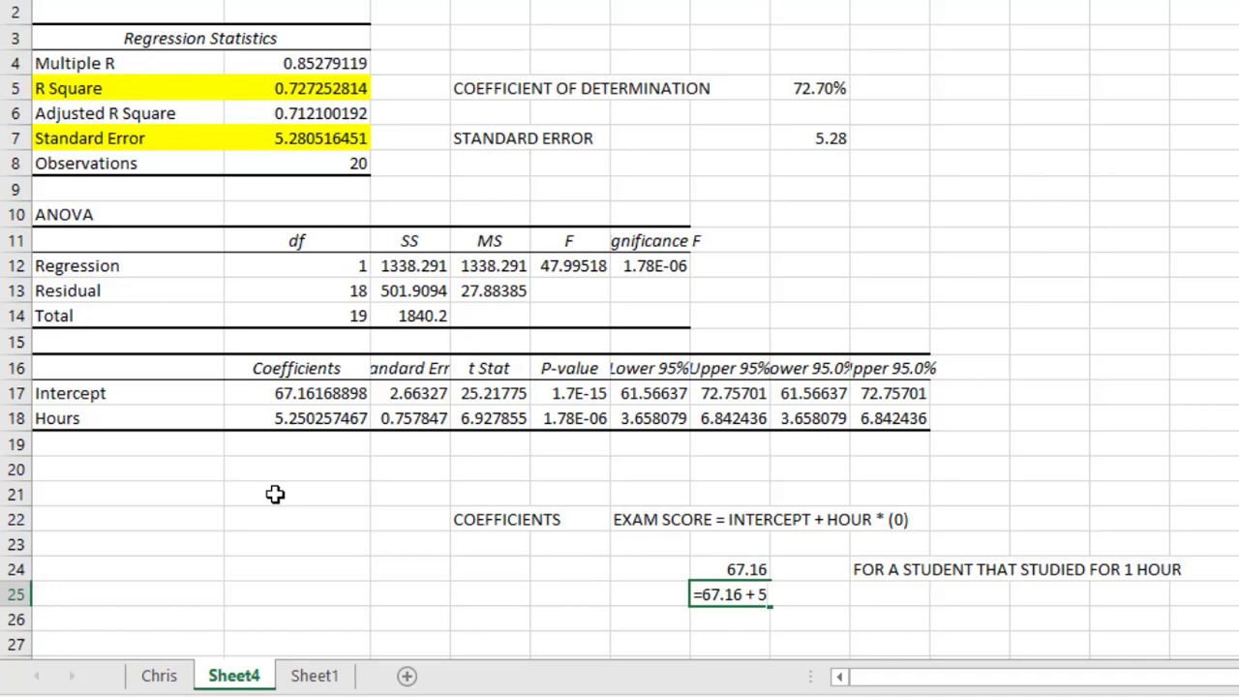
pyautogui.write('.25*')
pyautogui.press('BackSpace')
pyautogui.write('* 3')
pyautogui.press('Return')
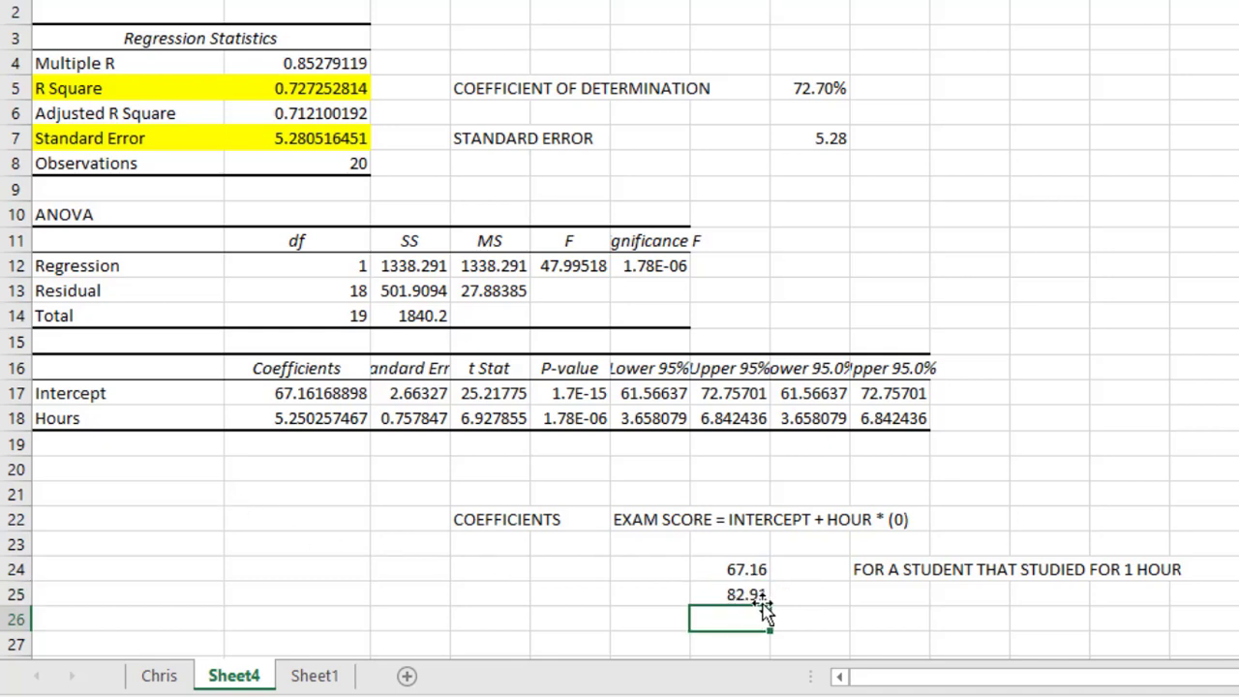
# Enter the note FOR A STUDENT THAT STUDIED FOR 3 HOURS in cell I25 beside the second predicted score.
pyautogui.click(866, 599)
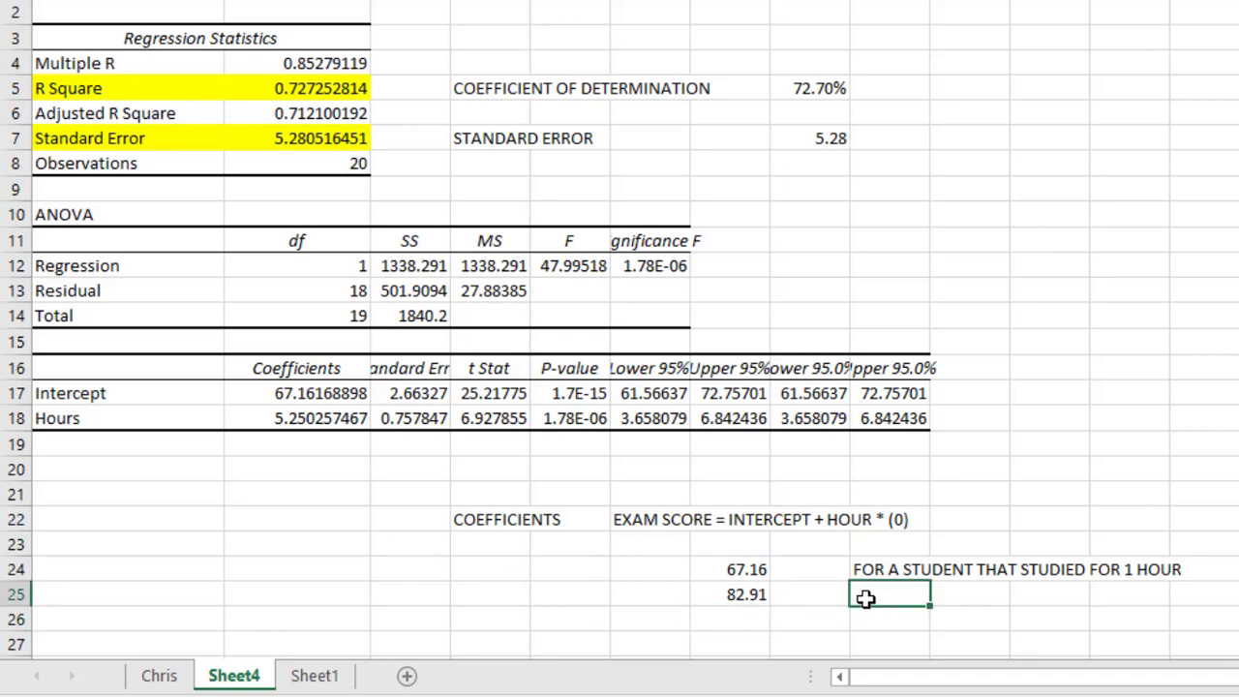
pyautogui.write('FOR')
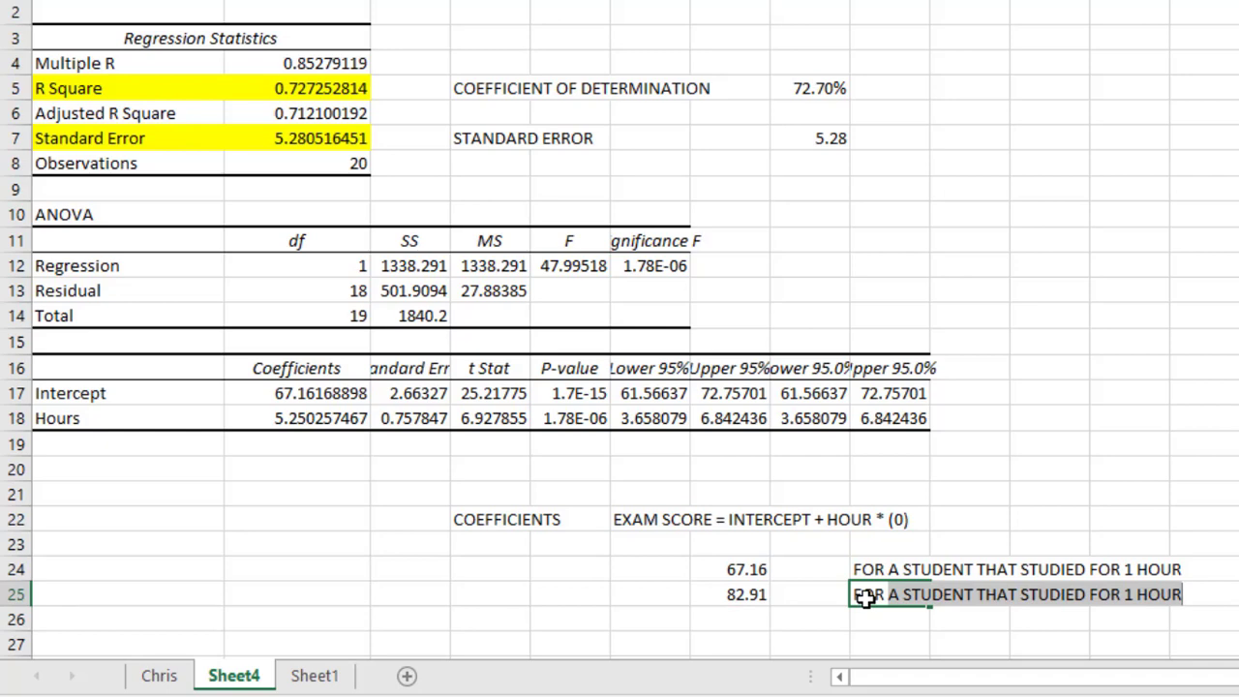
pyautogui.press('Tab')
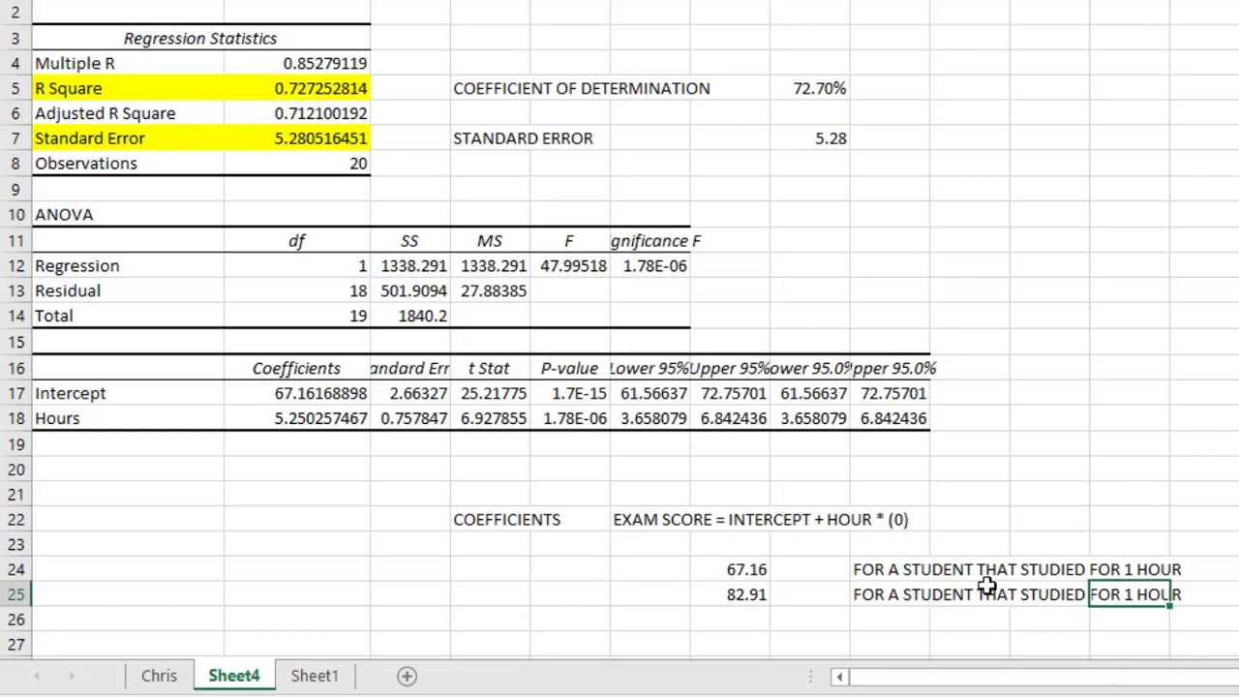
pyautogui.click(871, 597)
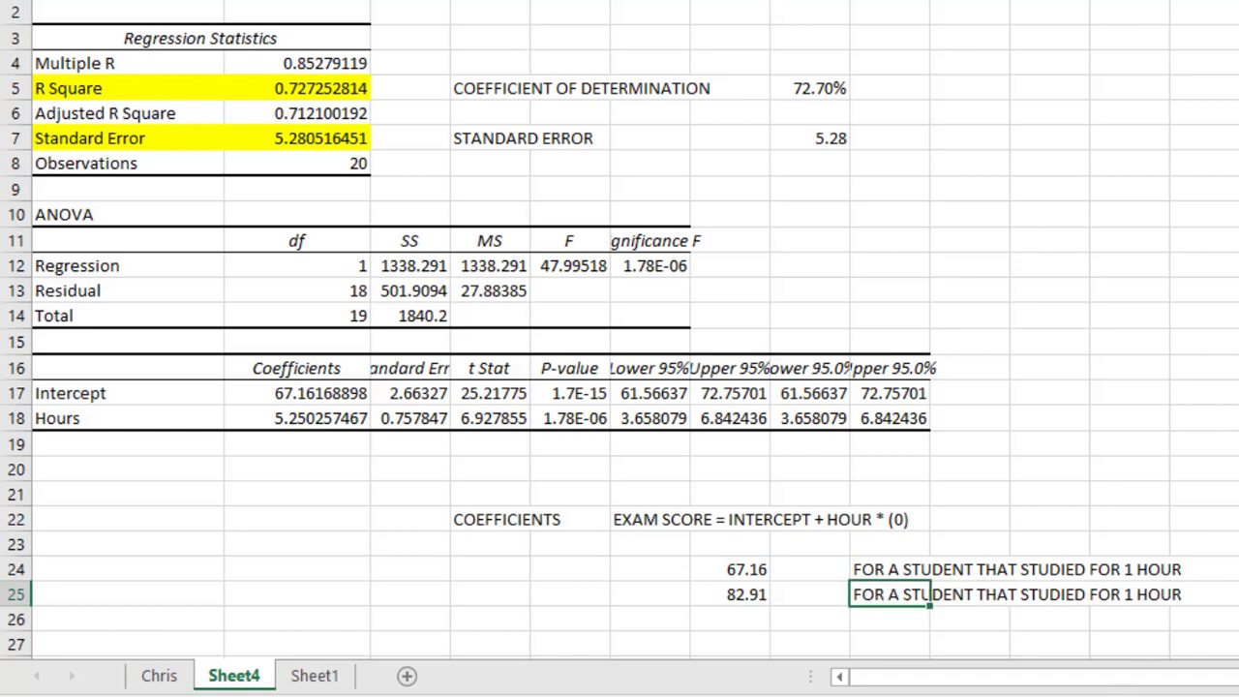
pyautogui.press('F2')
pyautogui.press('BackSpace')
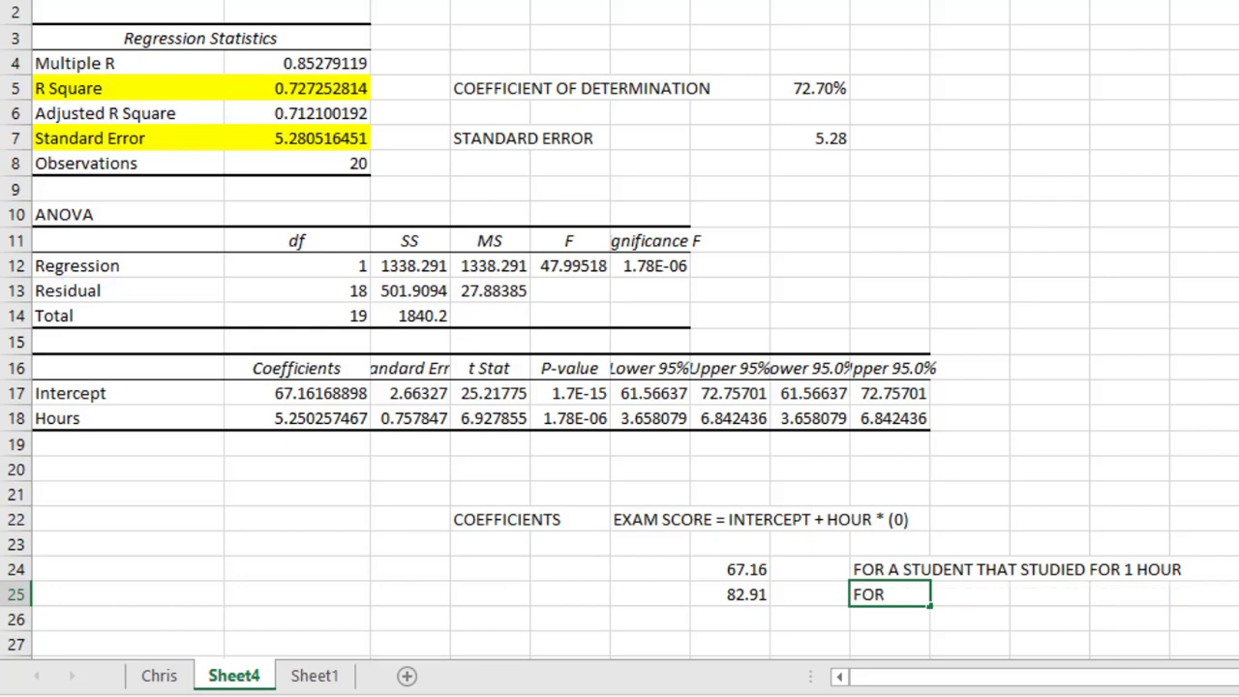
pyautogui.write('3')
pyautogui.press('Right')
pyautogui.write('S')
pyautogui.press('Return')
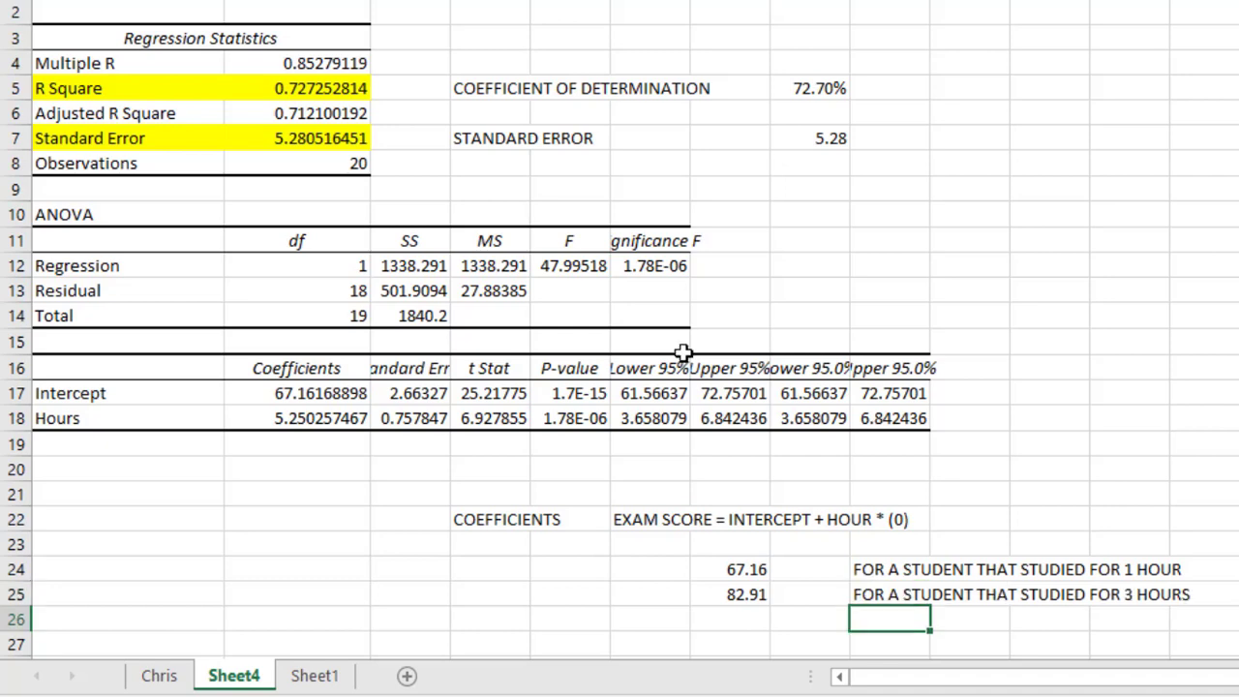
# Calculate the predicted exam score for 4 hours of study in G26 with the formula =67.16 + 5.25 *4.
pyautogui.click(732, 624)
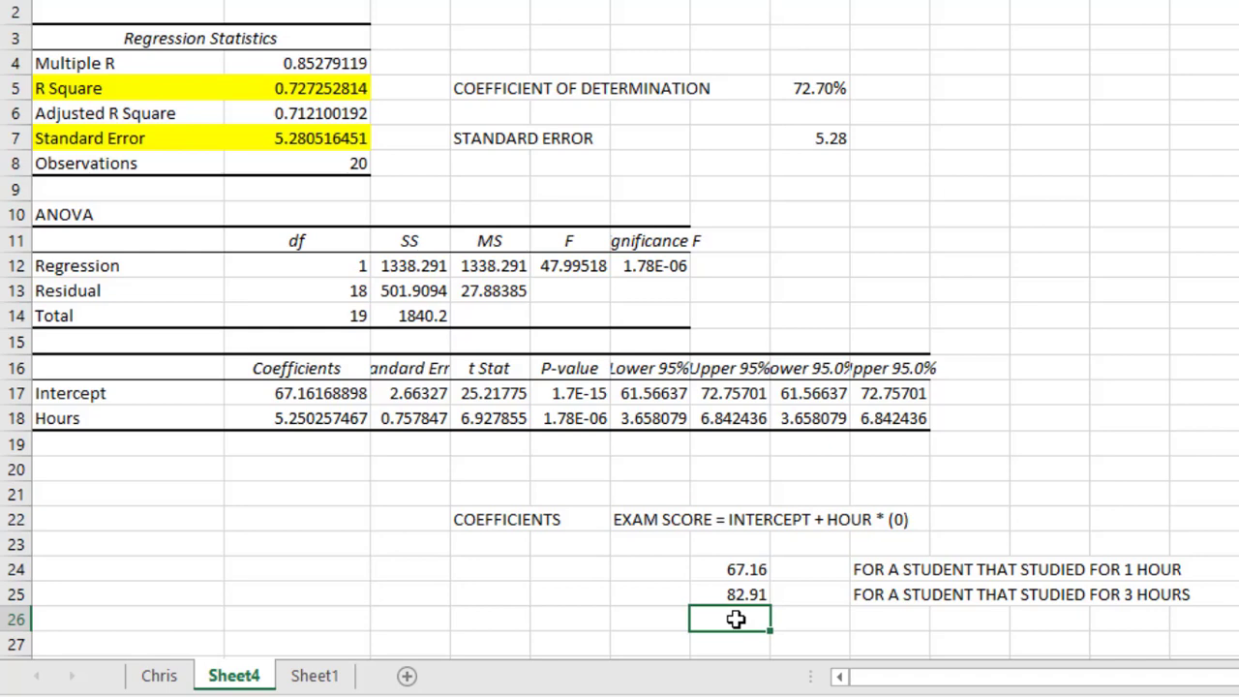
pyautogui.write('=67.16 + 5,2')
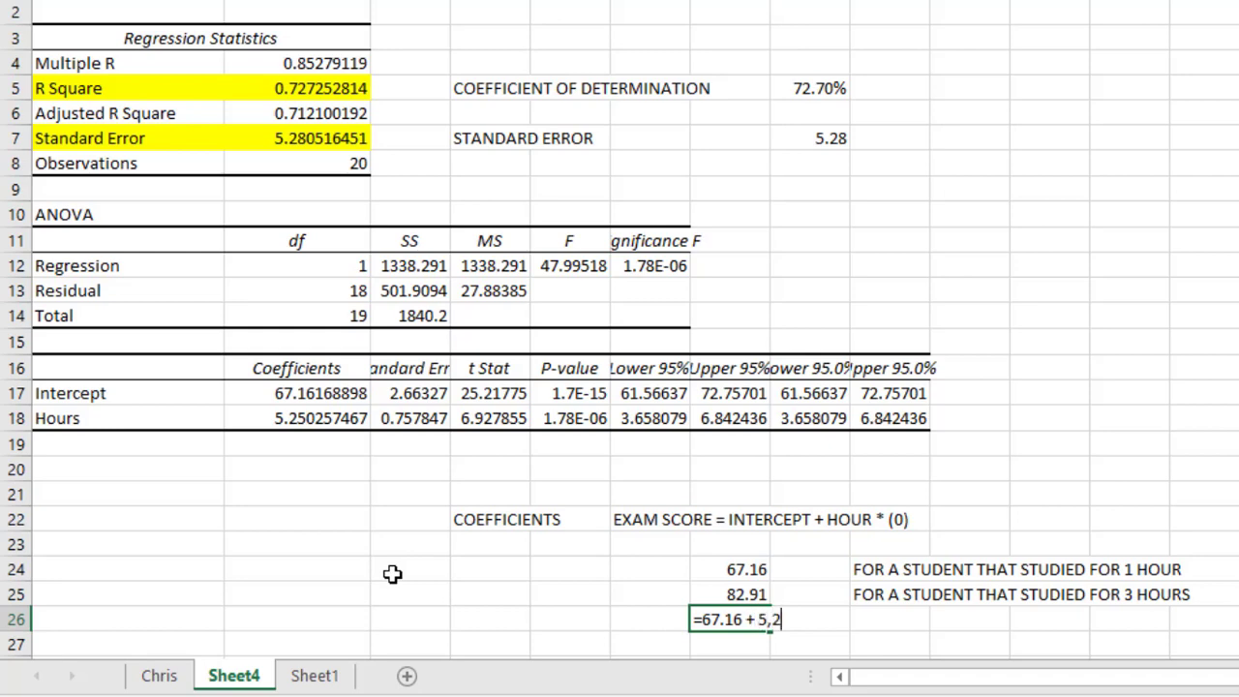
pyautogui.write('5')
pyautogui.press('BackSpace')
pyautogui.press('BackSpace')
pyautogui.write('.25 *4')
pyautogui.press('BackSpace')
pyautogui.write('4')
pyautogui.press('Return')
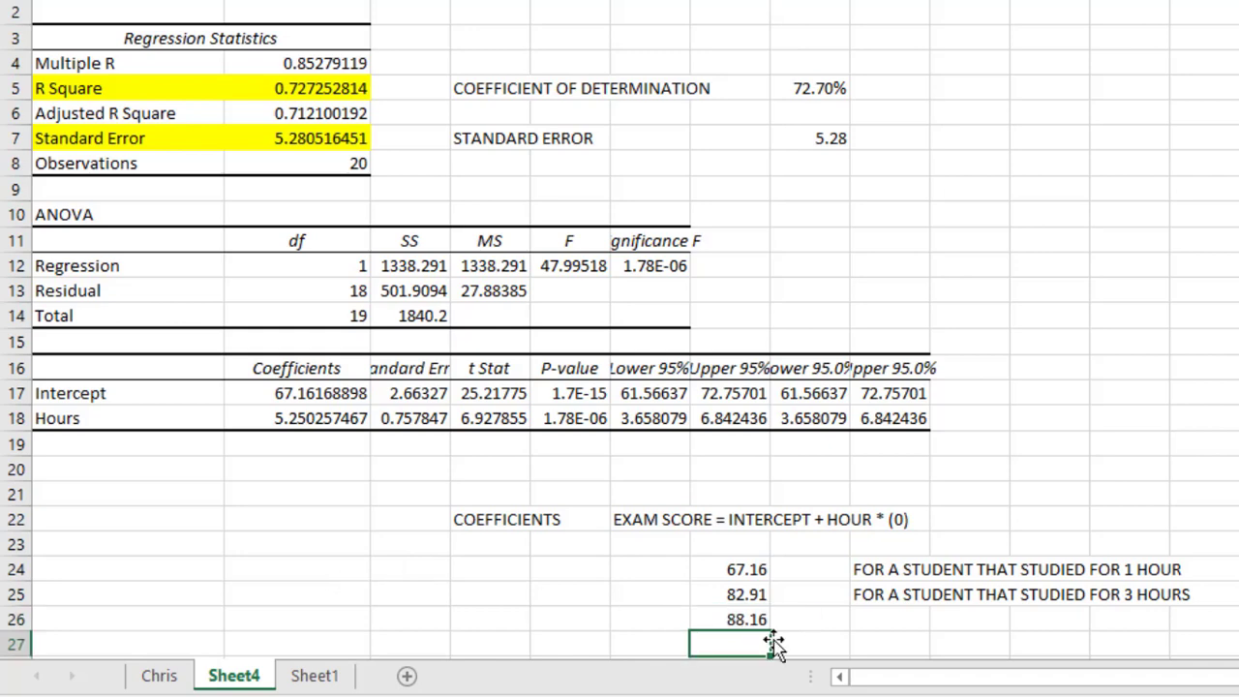
# Enter the note FOR A STUDENT THAT STUDIED FOR 4 HOURS in cell I26 beside the third predicted score.
pyautogui.click(870, 620)
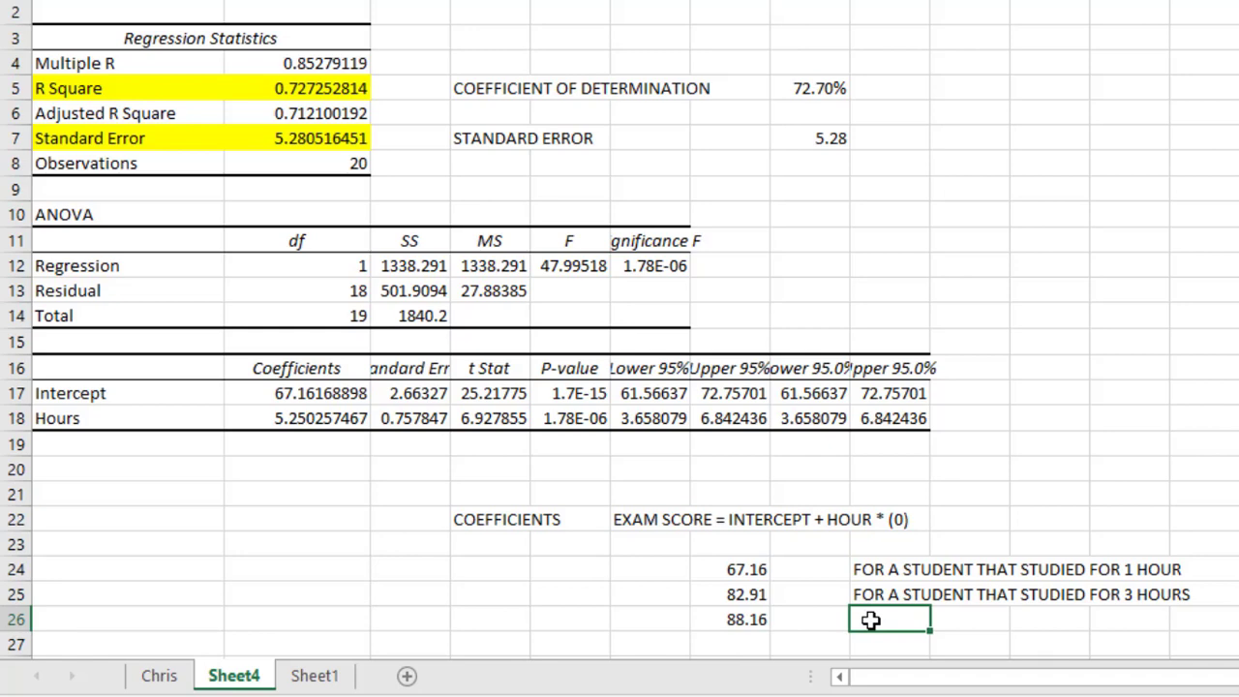
pyautogui.write('FOR A STUDENT')
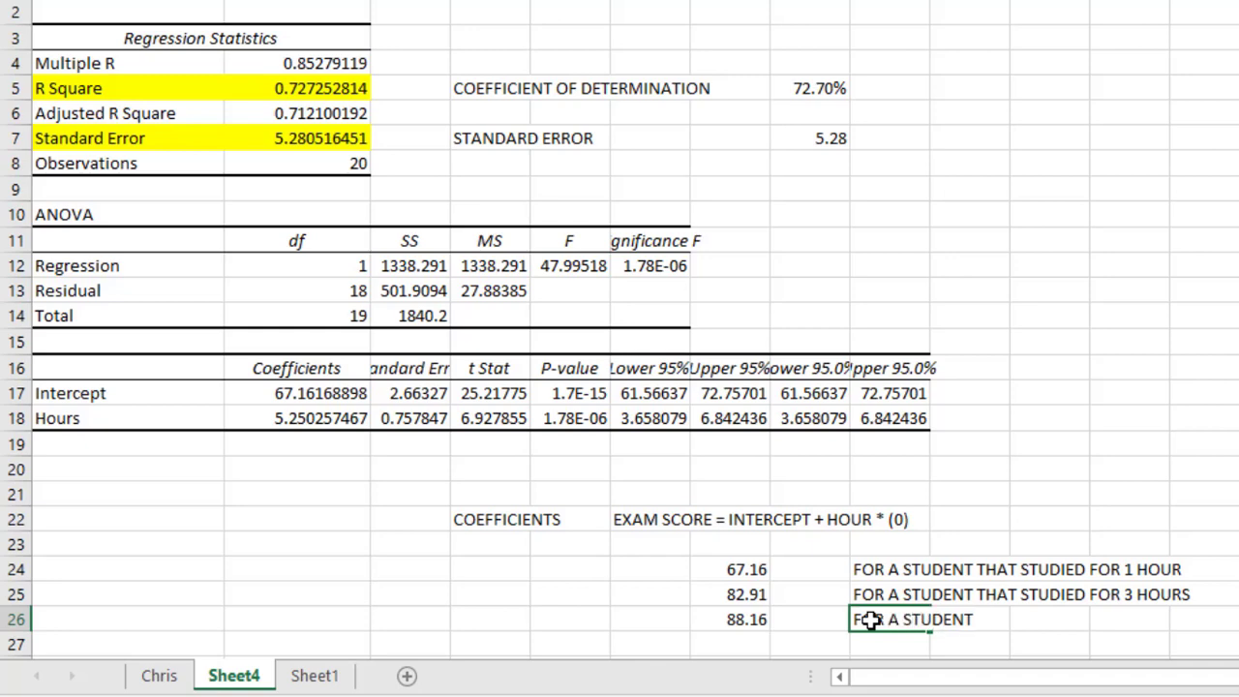
pyautogui.write(' THAT STUDIE')
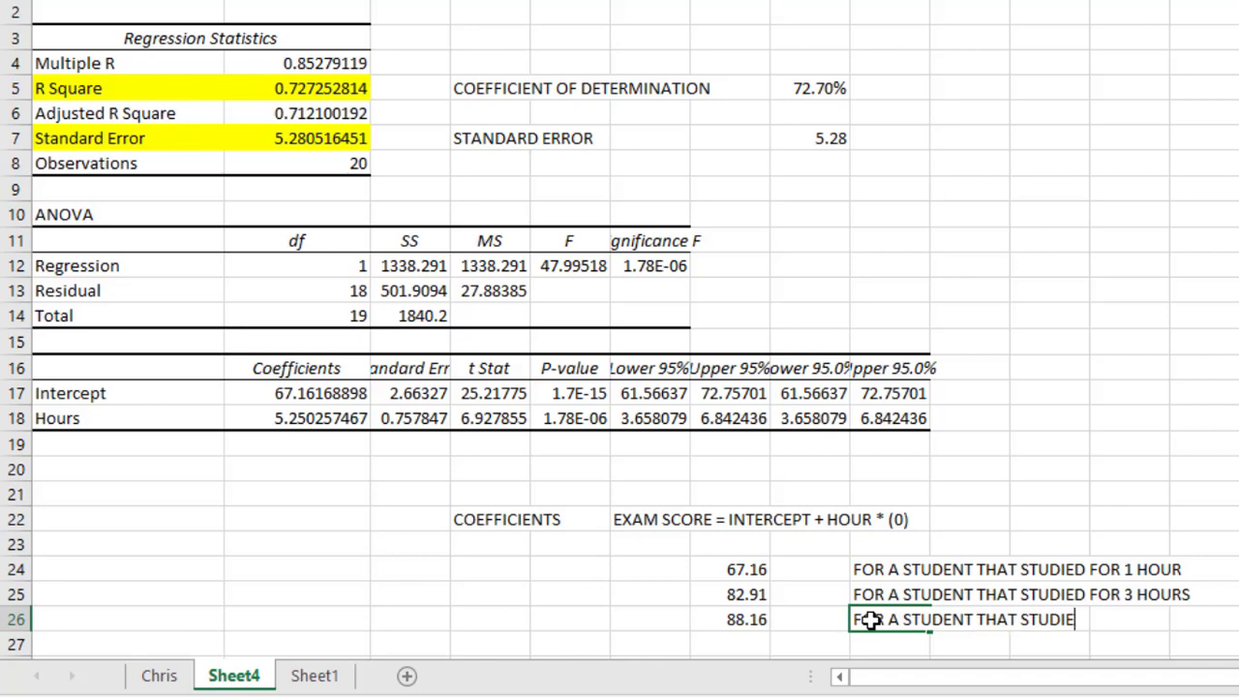
pyautogui.write('D FO')
pyautogui.write('R 4 HOURS')
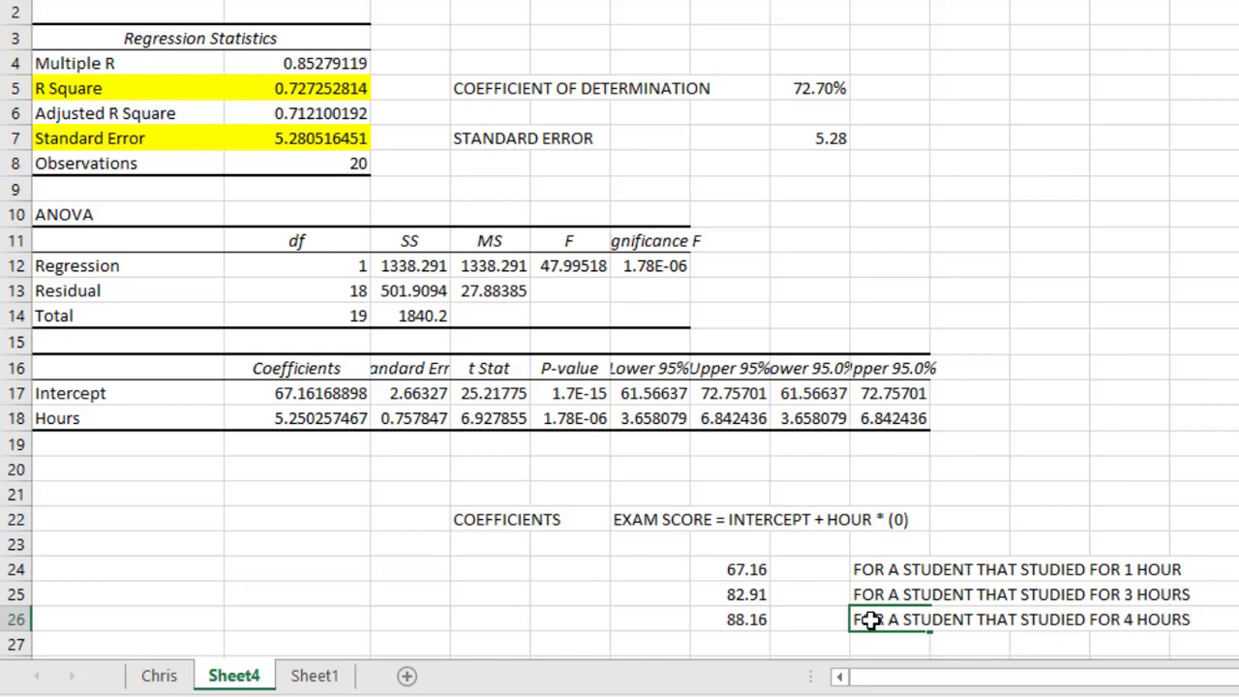
pyautogui.press('Return')
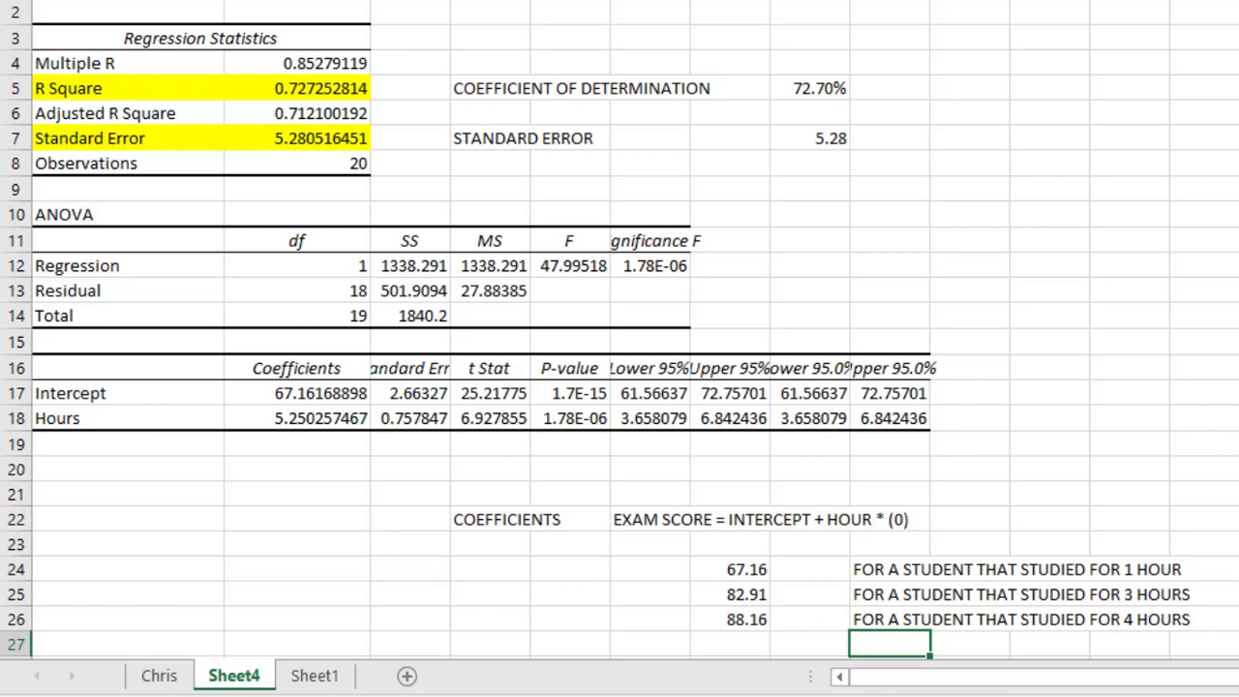
# Calculate the predicted exam score for 5 hours of study in G27 with the formula = 67.16 + 5.25 * 5.
pyautogui.scroll(-1, 620, 330)
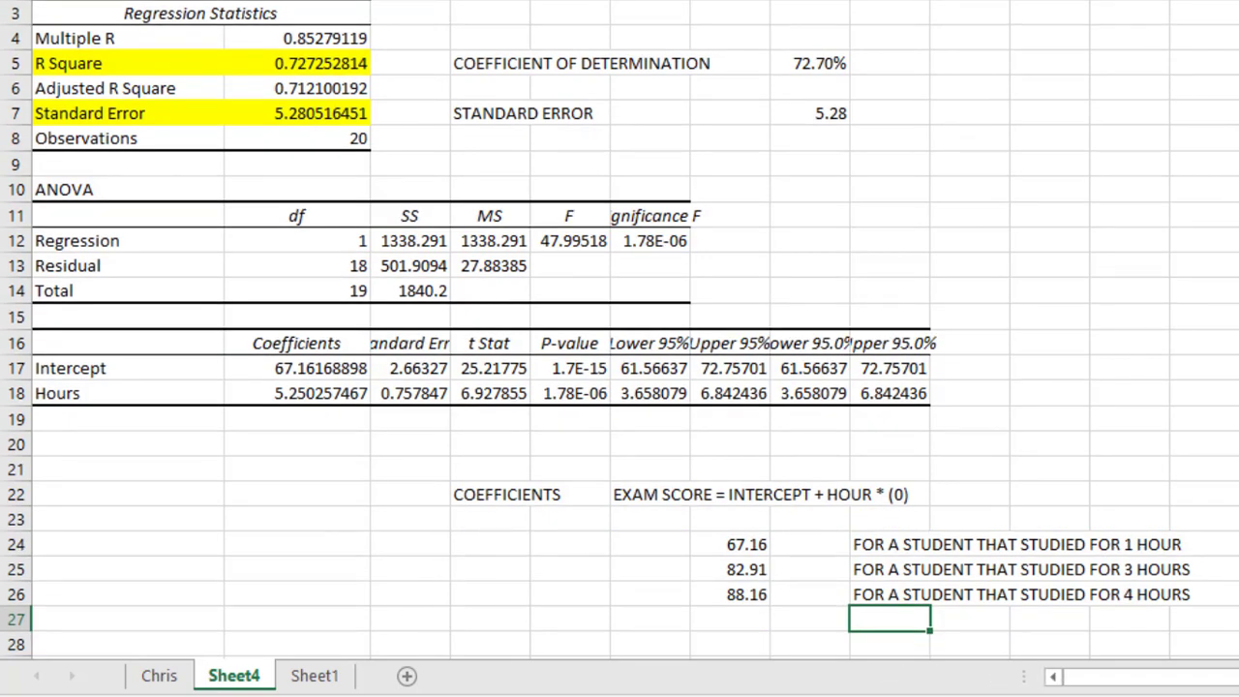
pyautogui.click(744, 620)
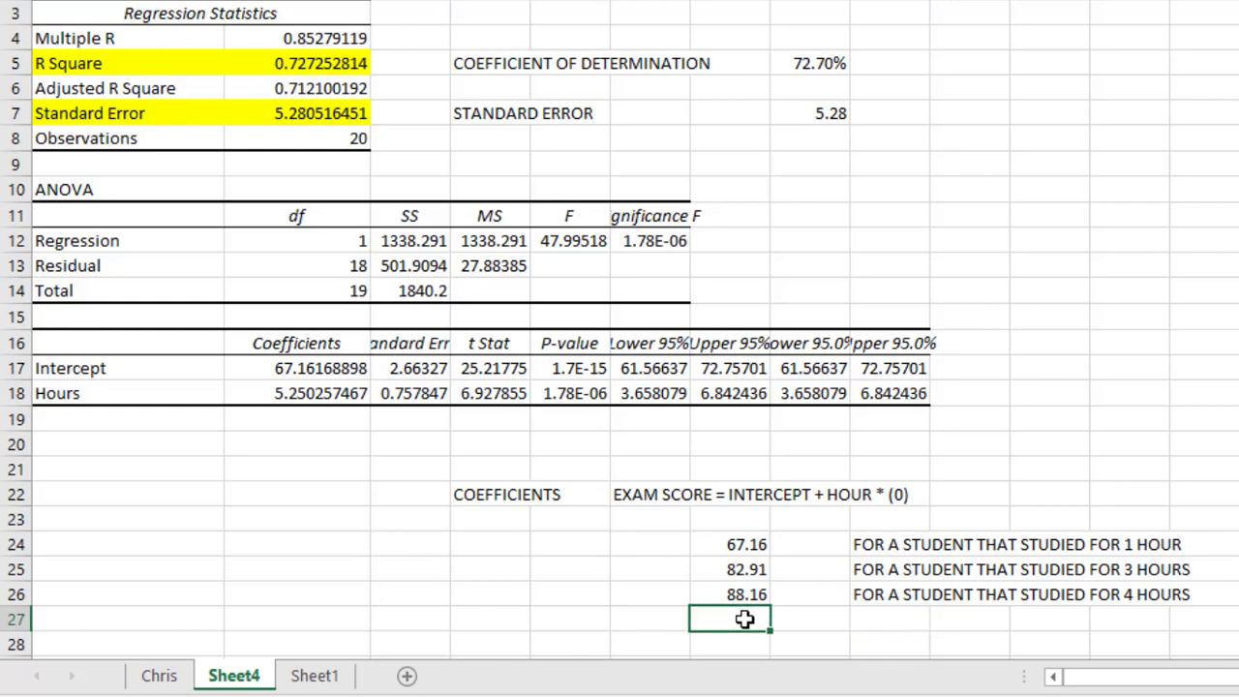
pyautogui.write('=')
pyautogui.write('67.')
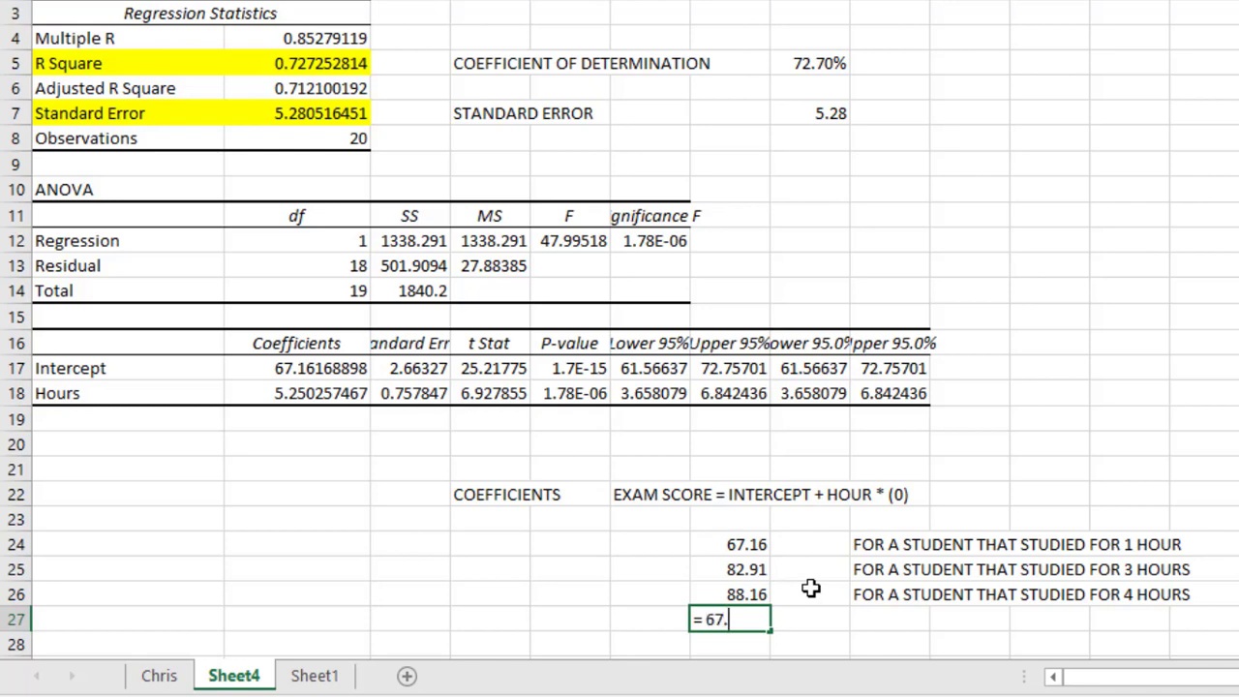
pyautogui.write('16 + 5.25 * 5')
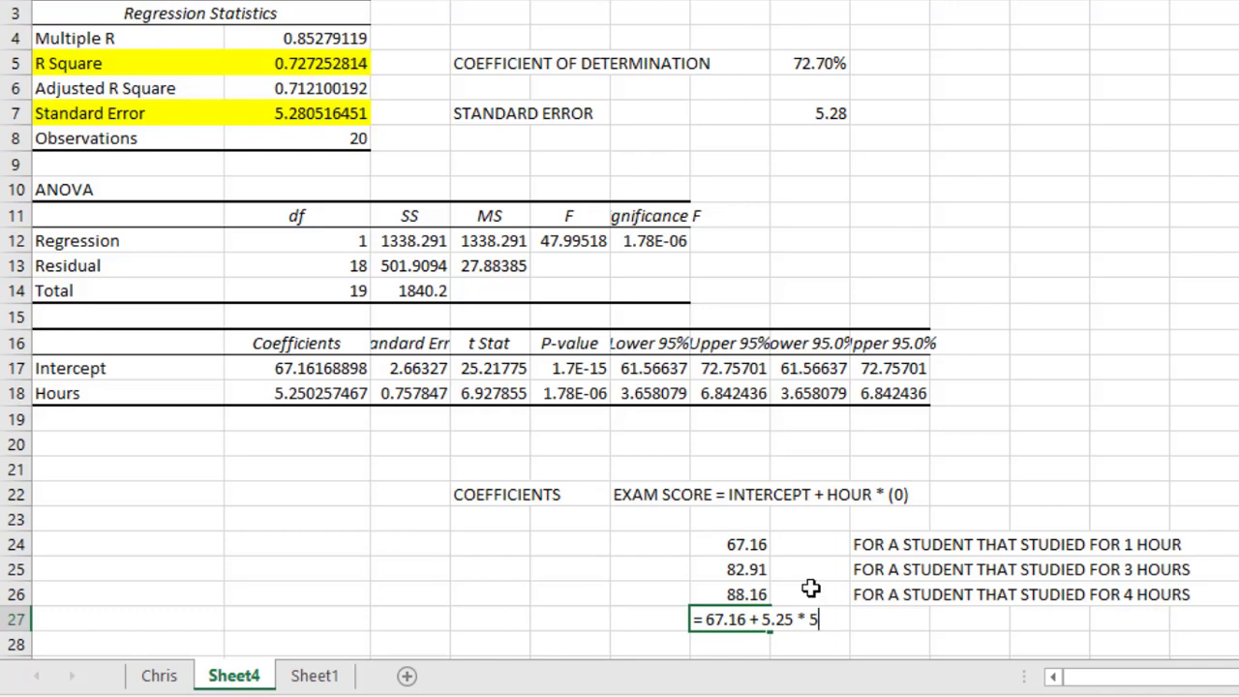
pyautogui.press('Return')
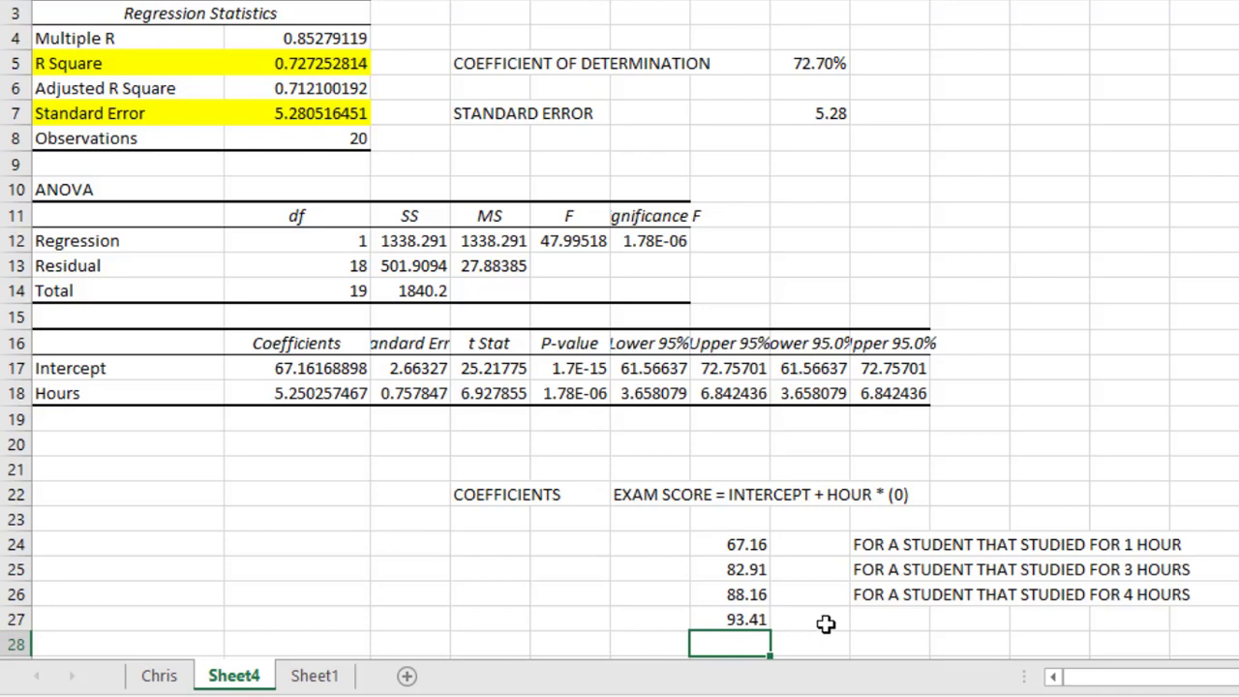
# Enter the note FOR A STUDENT THAT STUDIED FOR 5 HOURS in cell I27 beside the fourth predicted score.
pyautogui.click(869, 621)
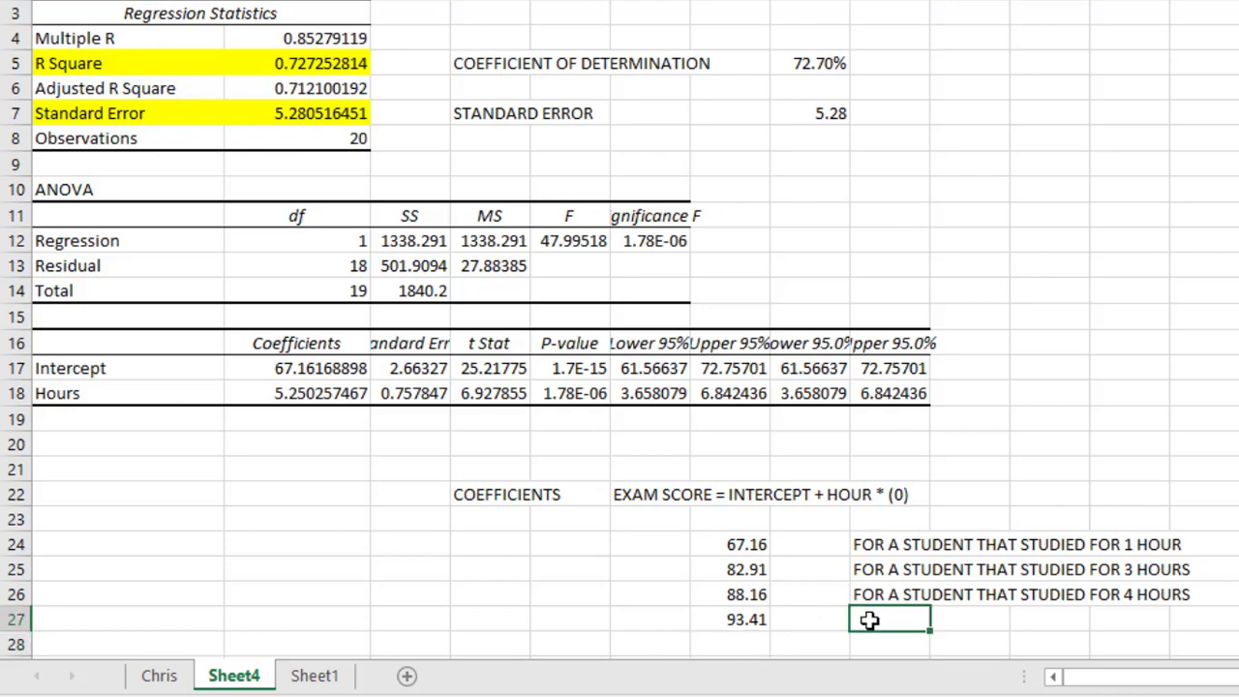
pyautogui.write('FOR A STUDEN')
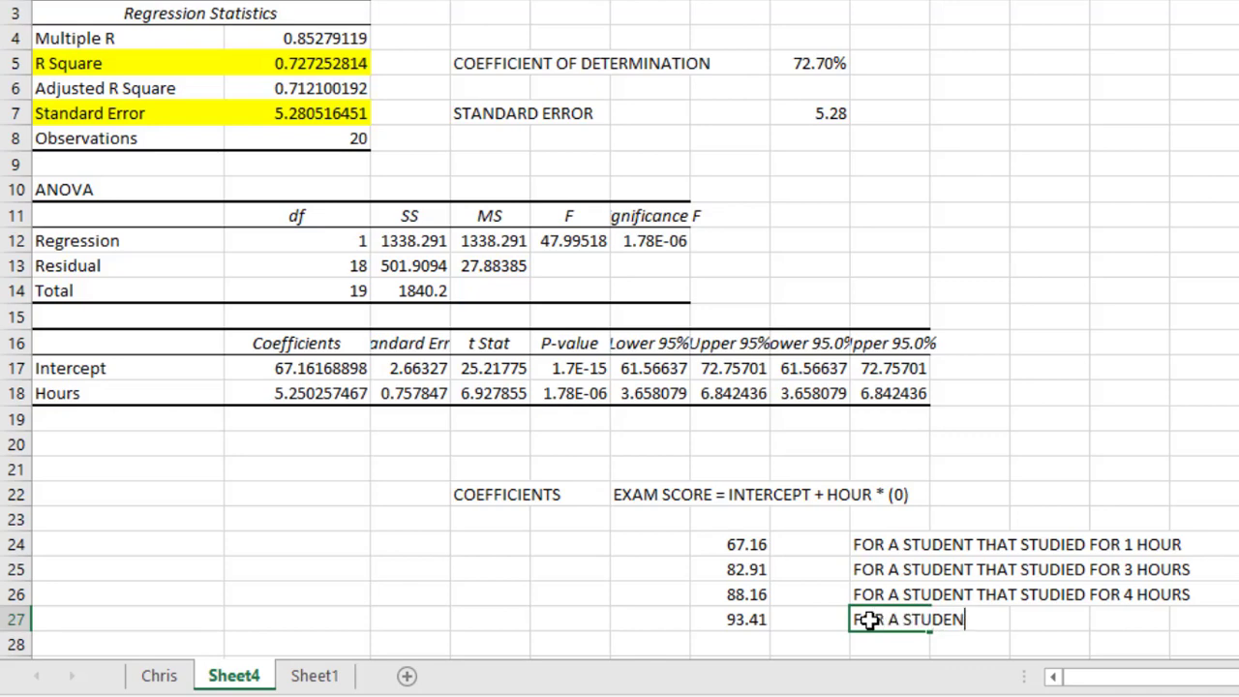
pyautogui.write('T THAT STU')
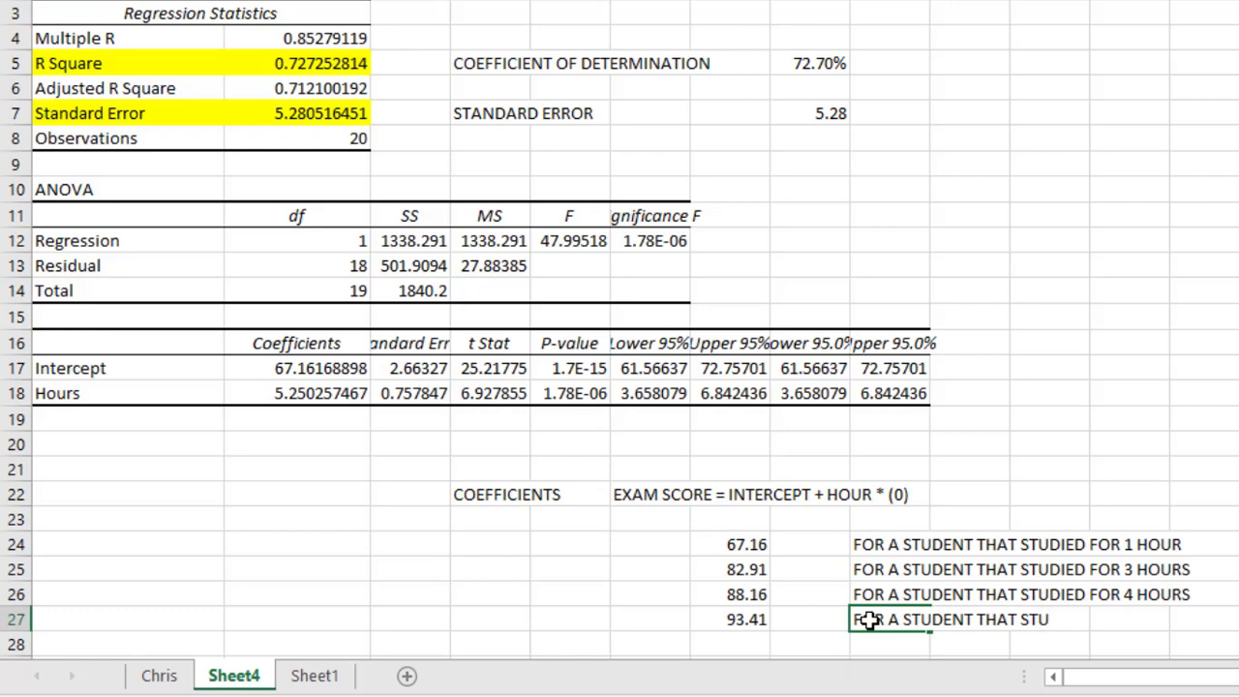
pyautogui.write('DIED FOR ')
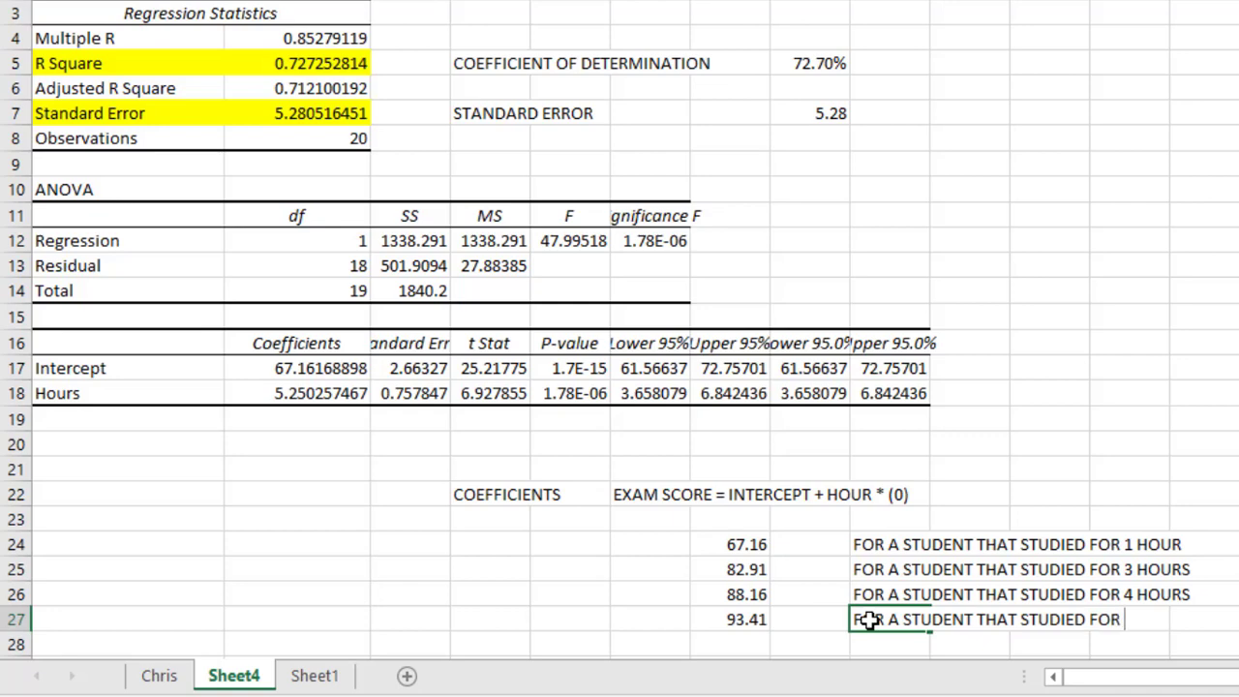
pyautogui.write('5 HOURS')
pyautogui.press('Return')
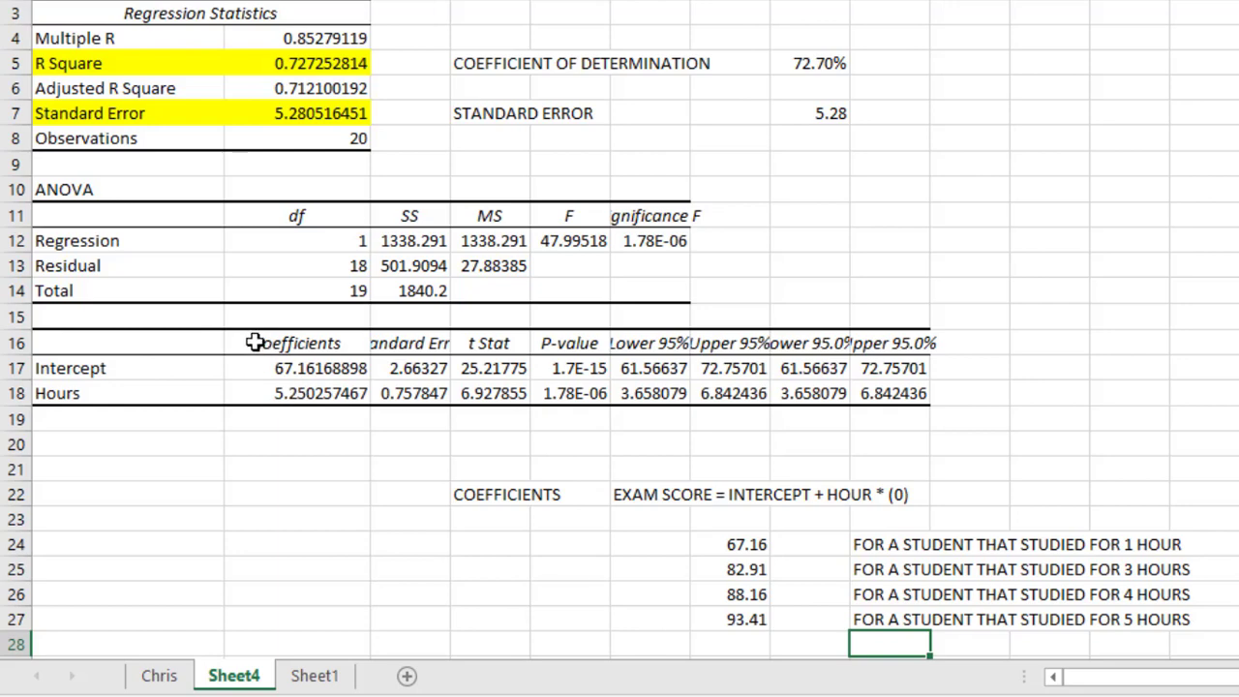
# Review the regression coefficients in B16:B18 and view the first worksheet with the presenter's areas of expertise.
pyautogui.moveTo(254, 341); pyautogui.dragTo(273, 384)
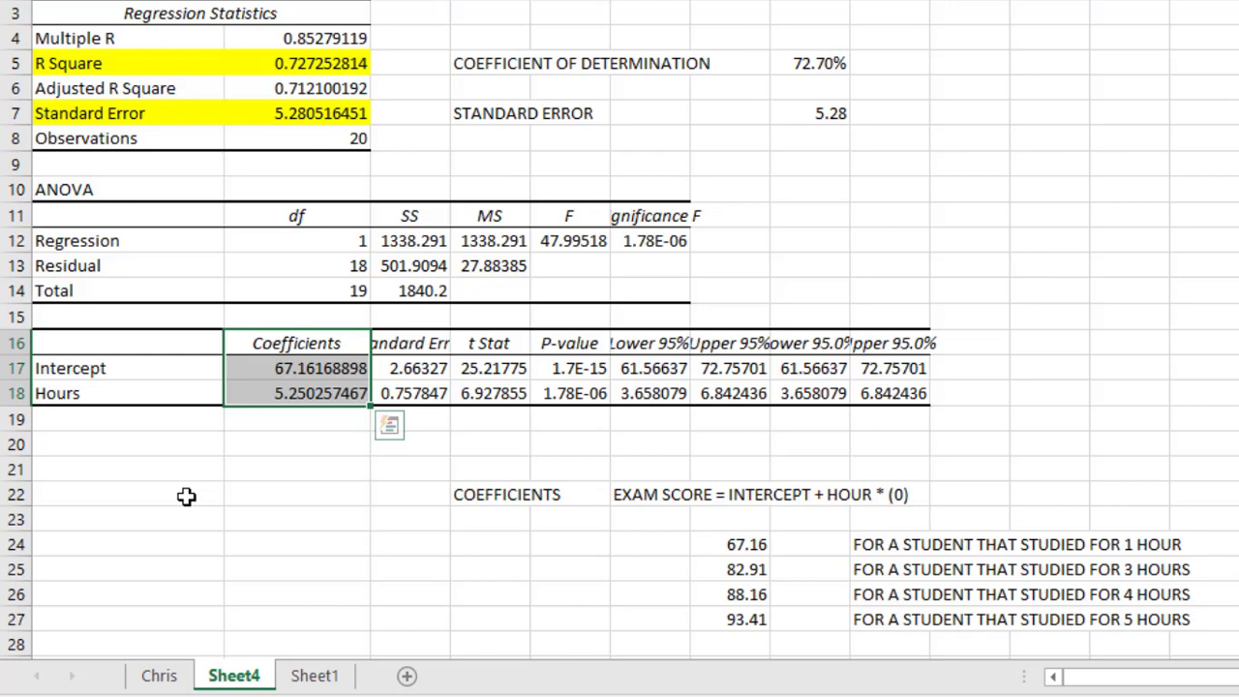
pyautogui.click(158, 677)
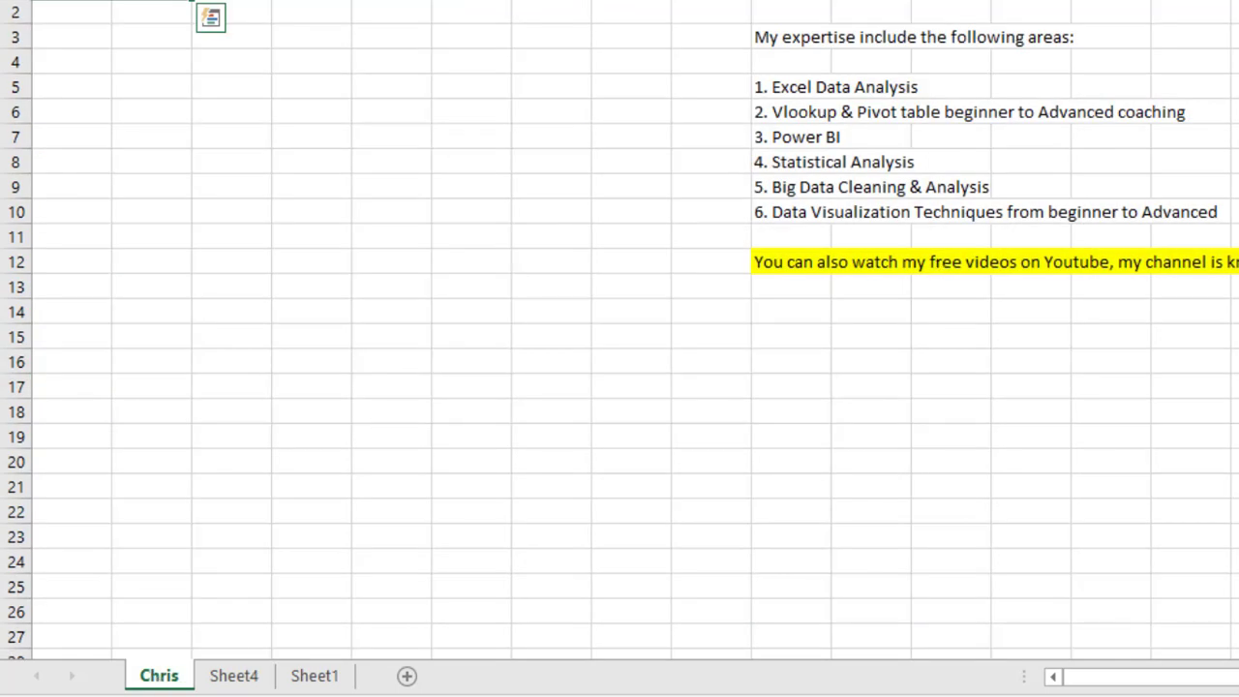
pyautogui.hscroll(4, 635, 330)
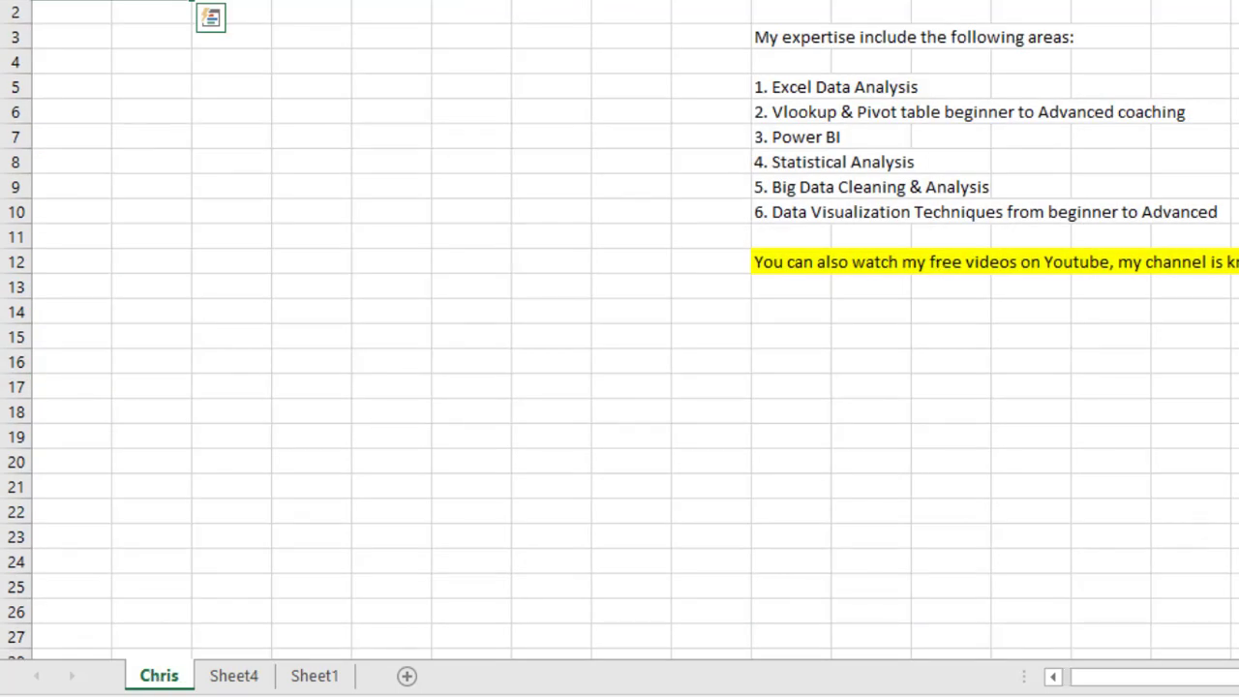